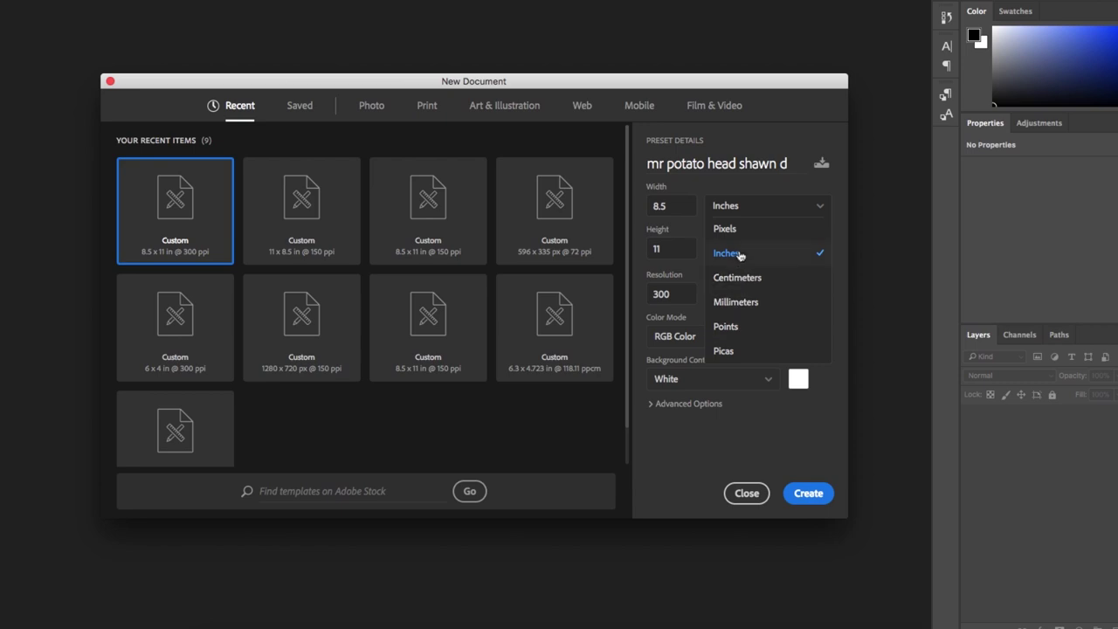
- Set the new document's units to inches and its orientation to landscape
left_click(732, 253)
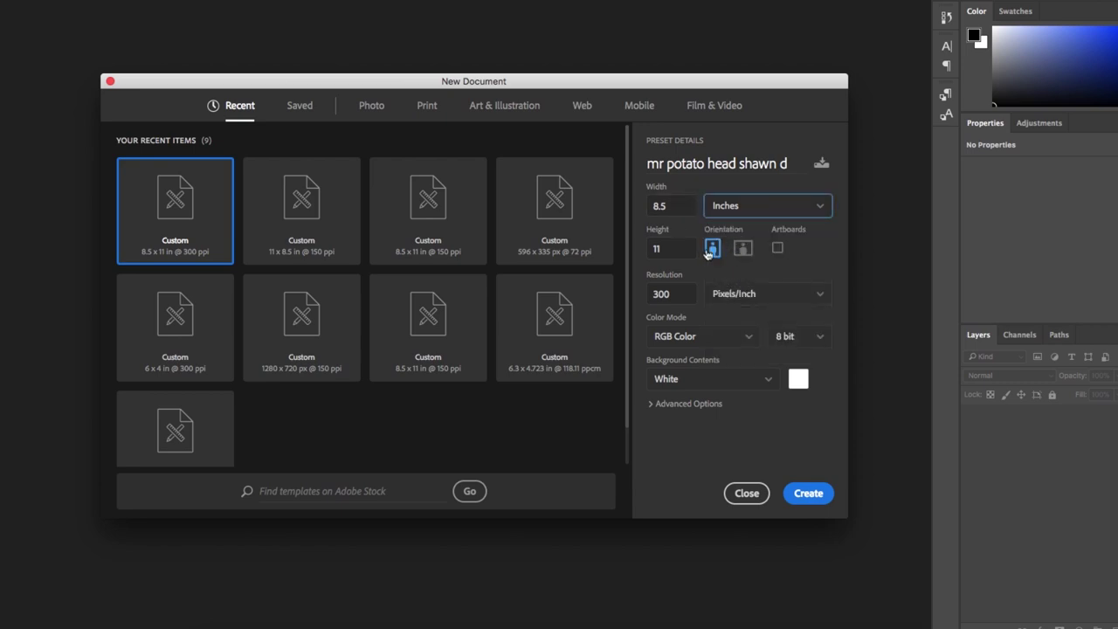
left_click(742, 250)
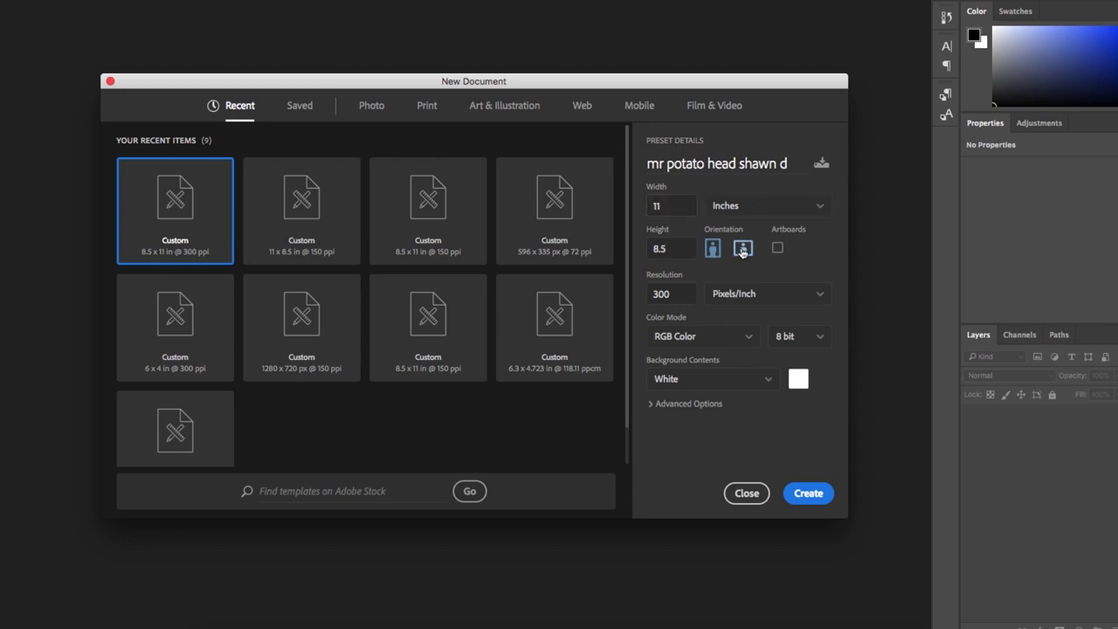
left_click(713, 250)
left_click(742, 250)
- Set the new document's width to 11 inches and height to 8.5 inches
left_click(685, 208)
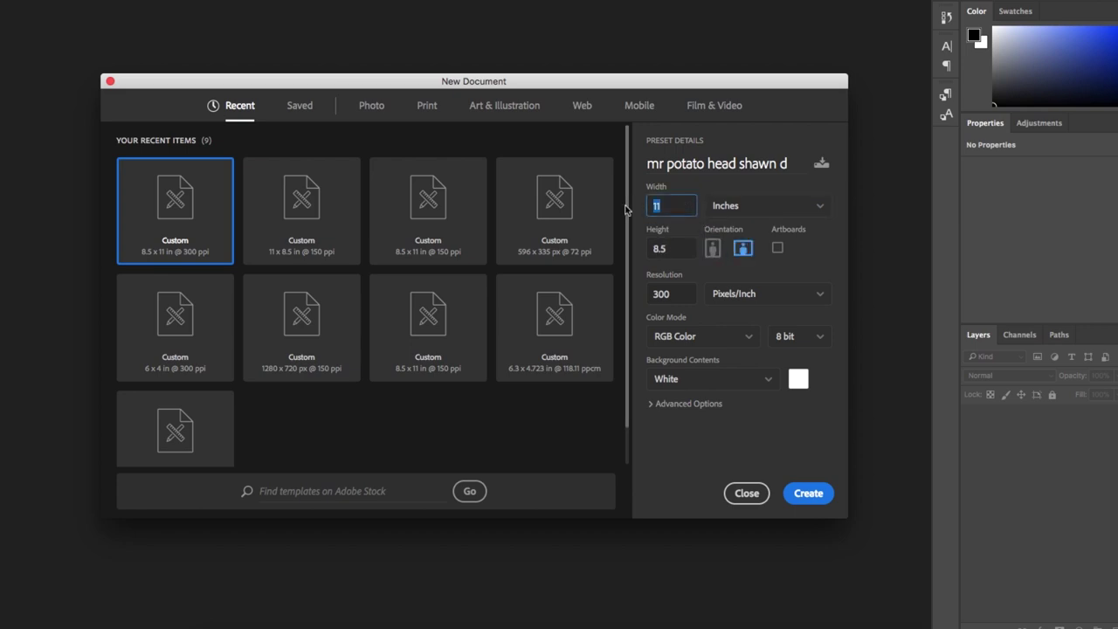
key("Tab")
type("3")
left_click(670, 208)
type("11")
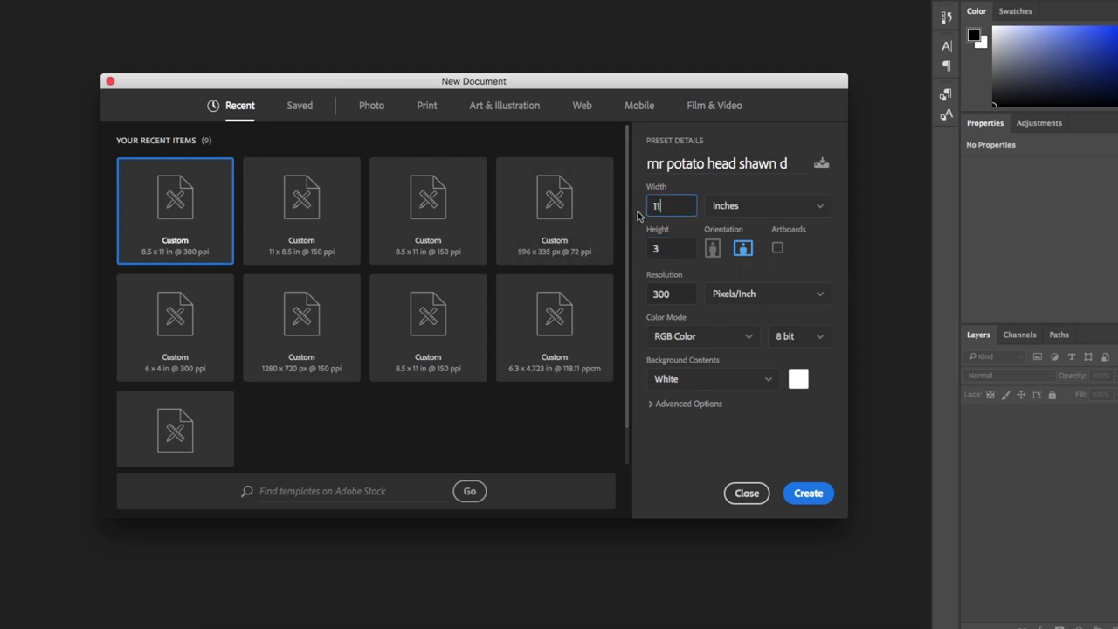
key("Tab")
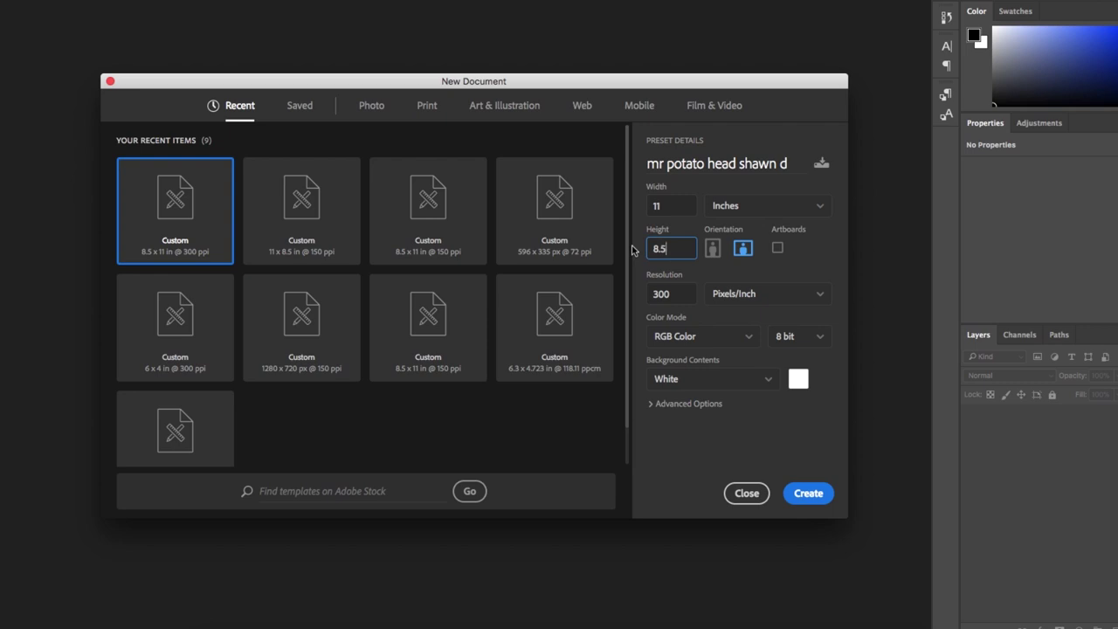
left_click(808, 259)
- Set the resolution to 150 pixels/inch and create the document
left_click(676, 294)
type("150")
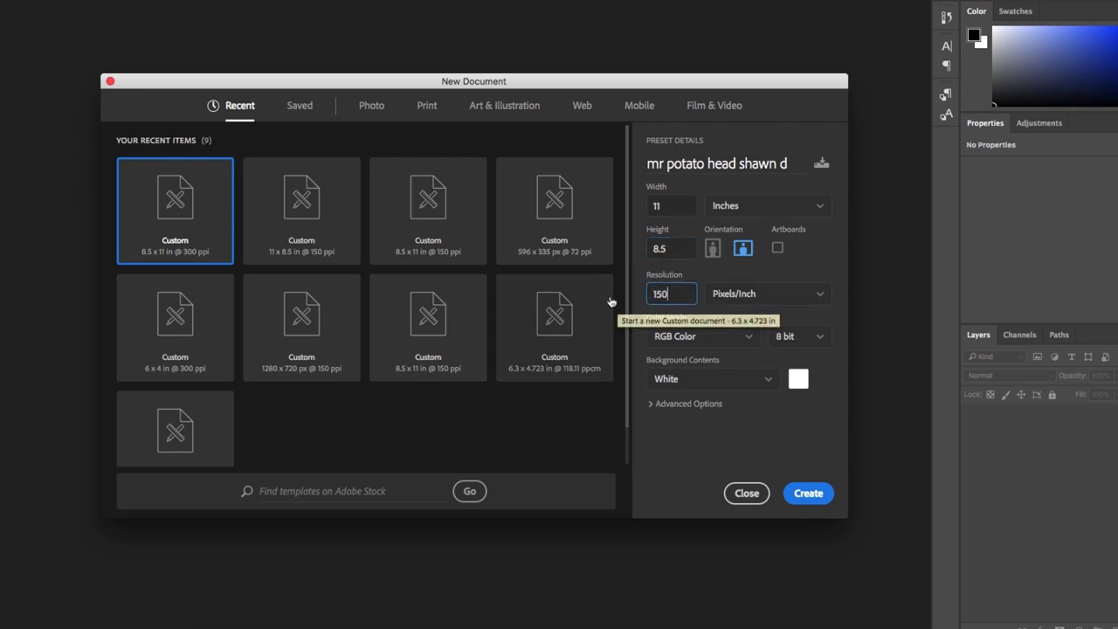
key("Return")
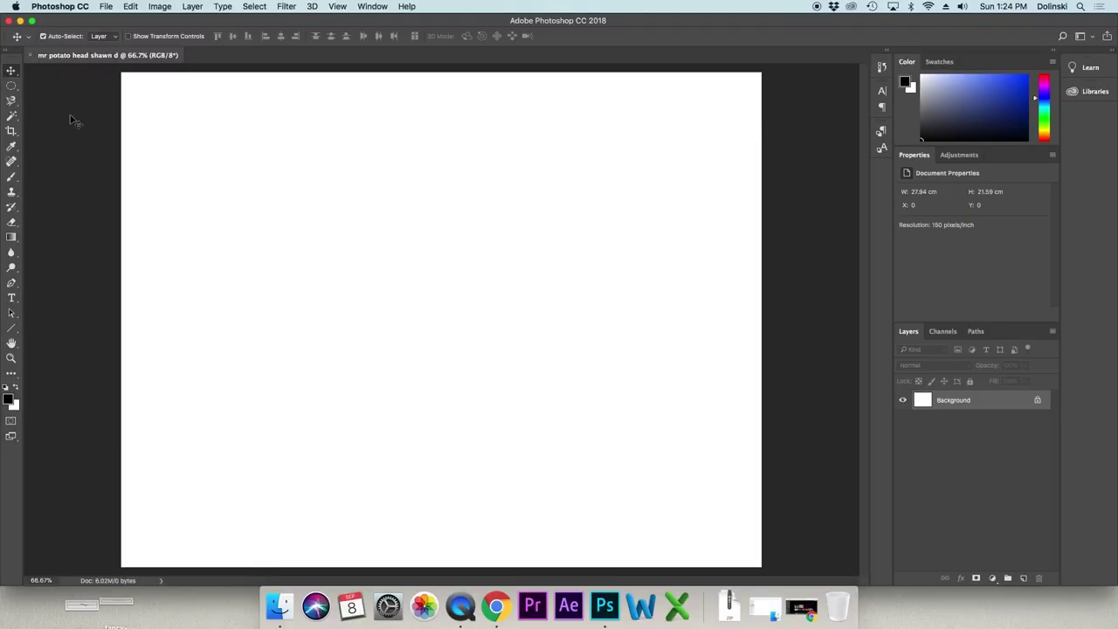
key("super+n")
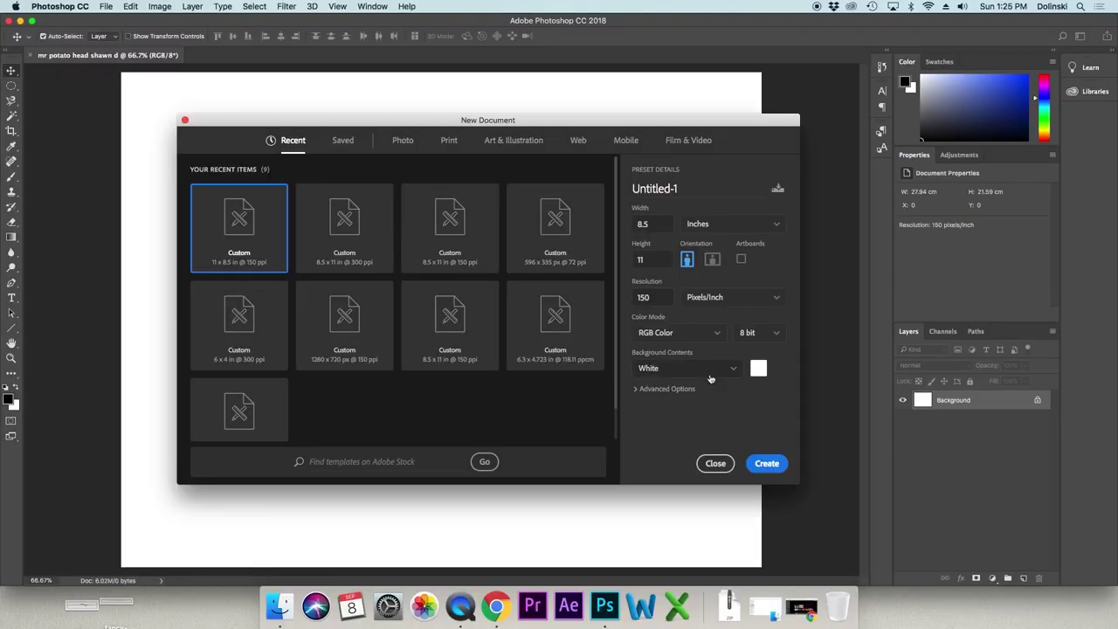
left_click(768, 463)
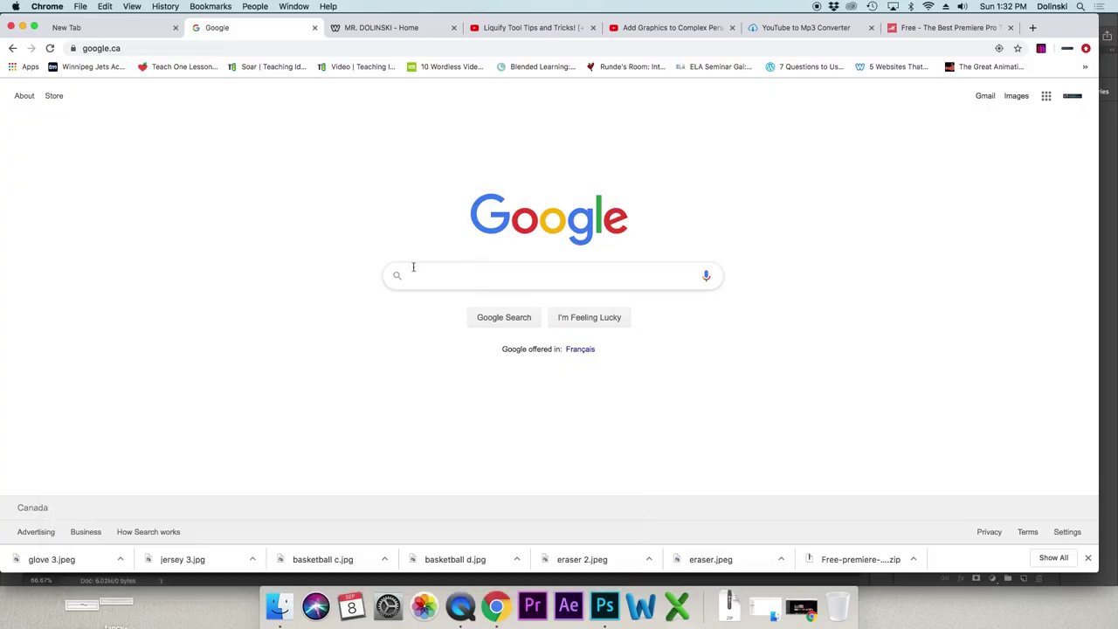
- In Chrome, search Google Images for "basketball" and limit the results to large images
type("basketball")
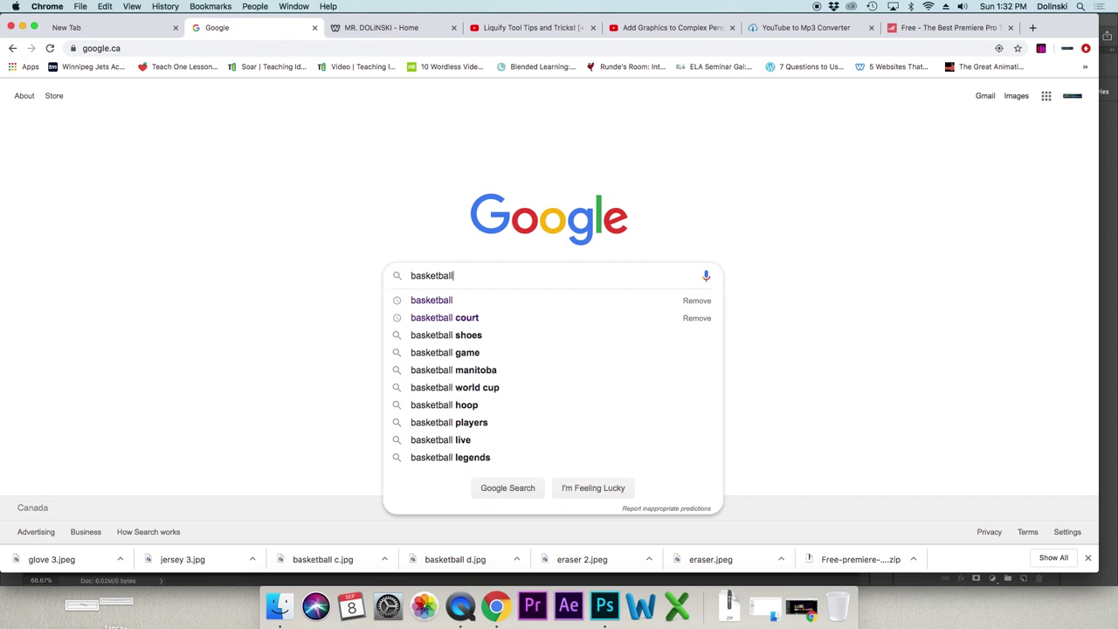
key("Return")
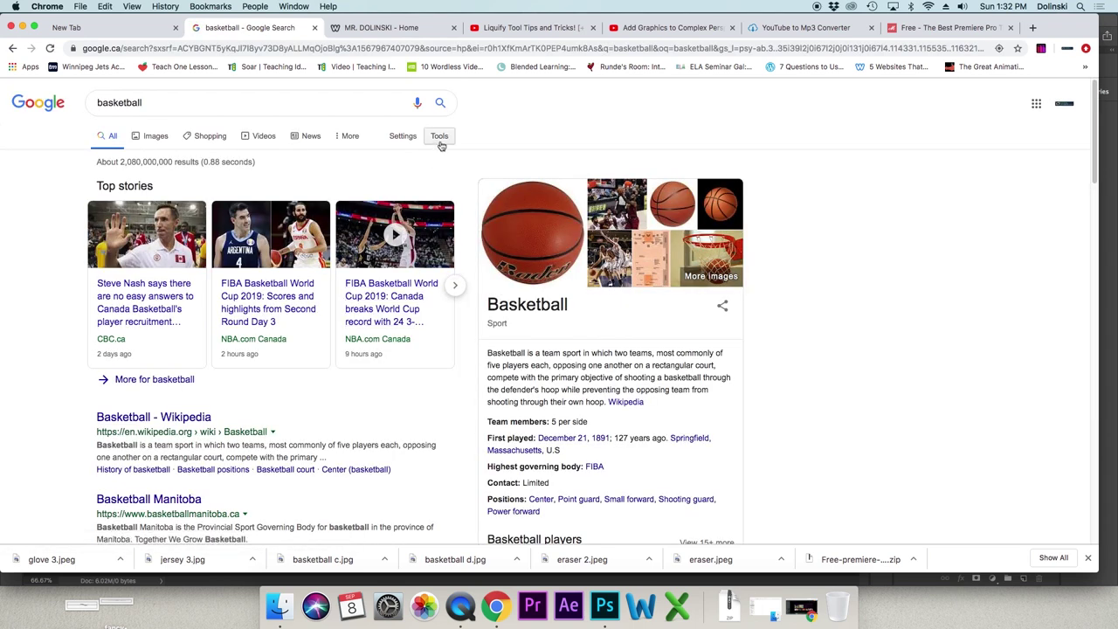
left_click(156, 136)
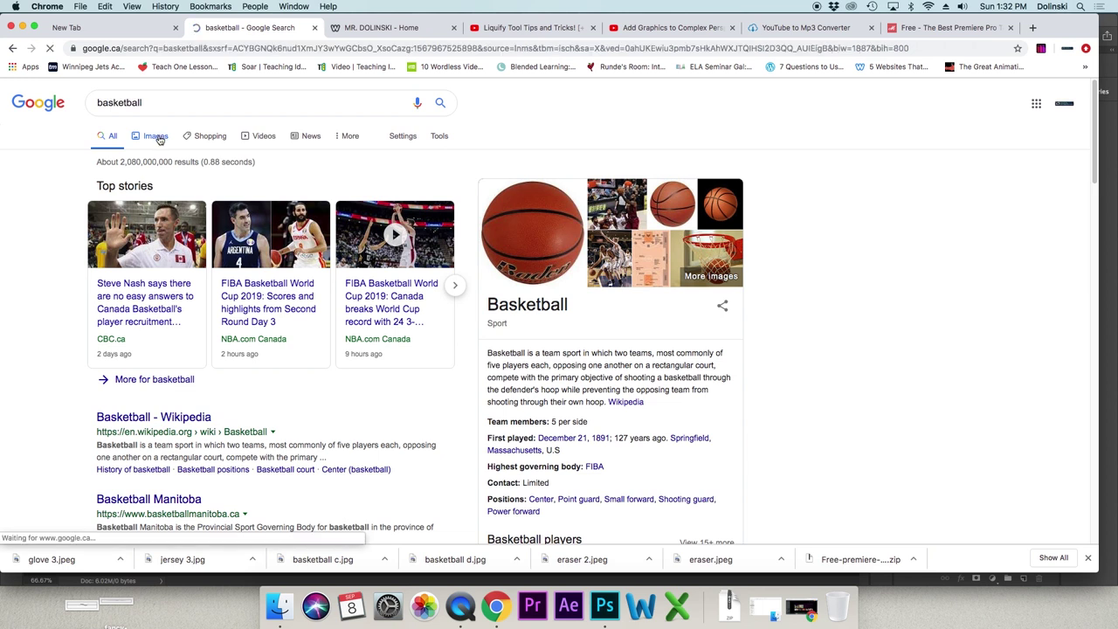
left_click(440, 136)
left_click(103, 157)
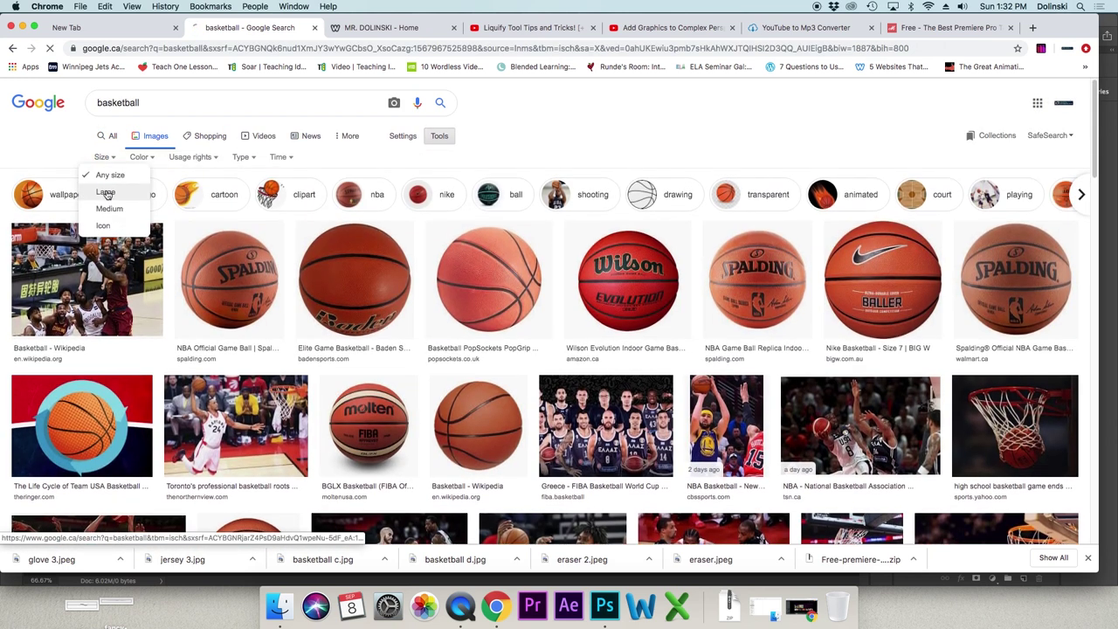
left_click(105, 192)
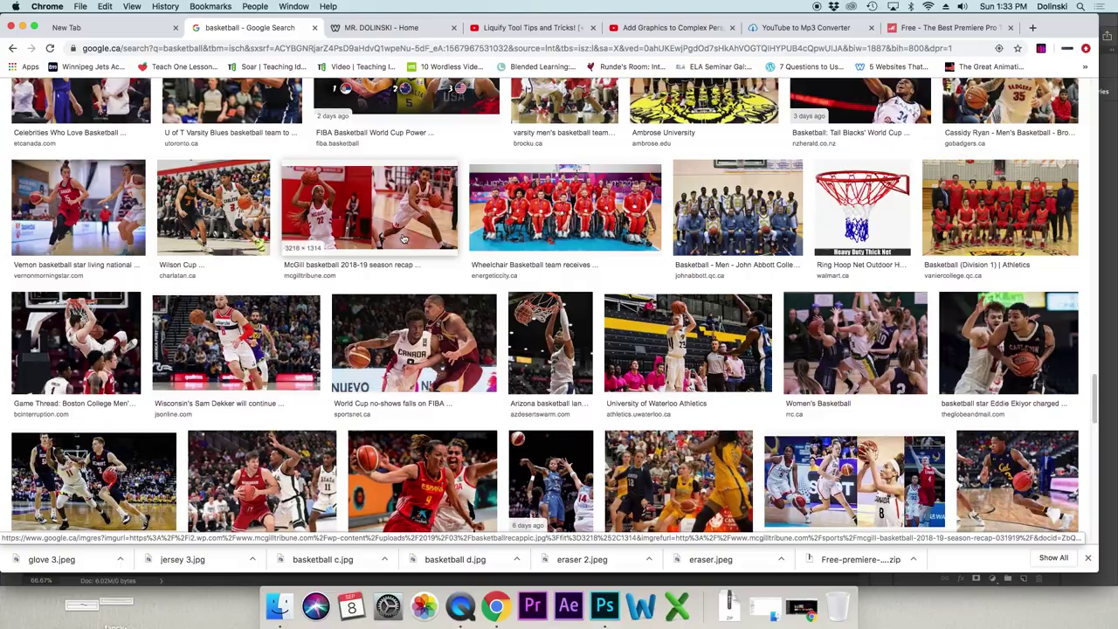
- Browse the large basketball images and refine the image search to "basketball on court"
scroll(404, 238, "down", 15)
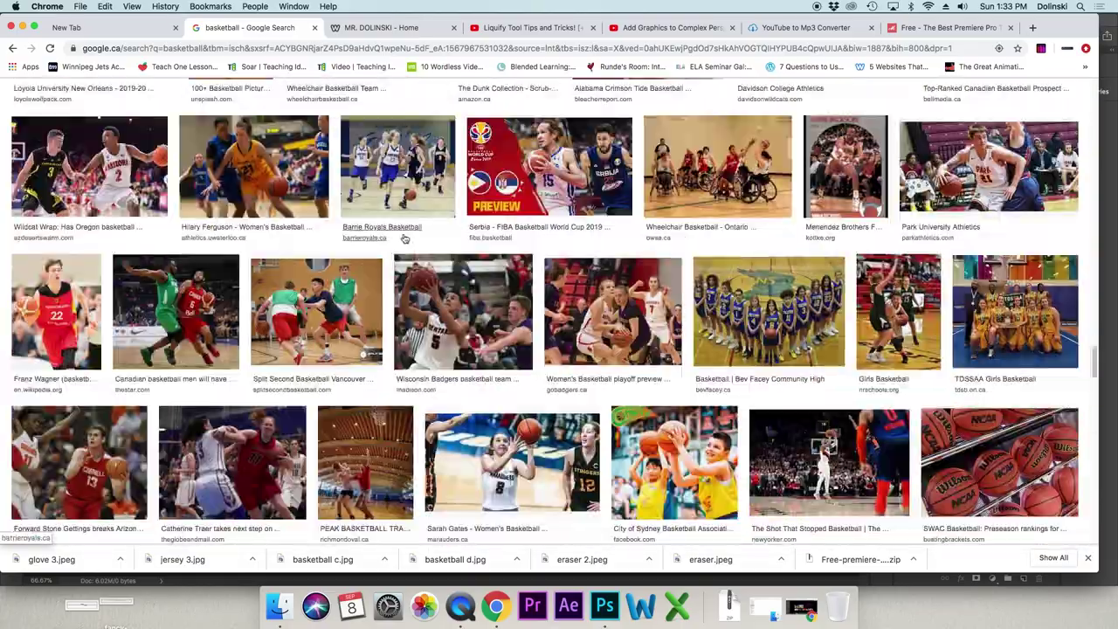
left_click_drag(1095, 362, 1081, 68)
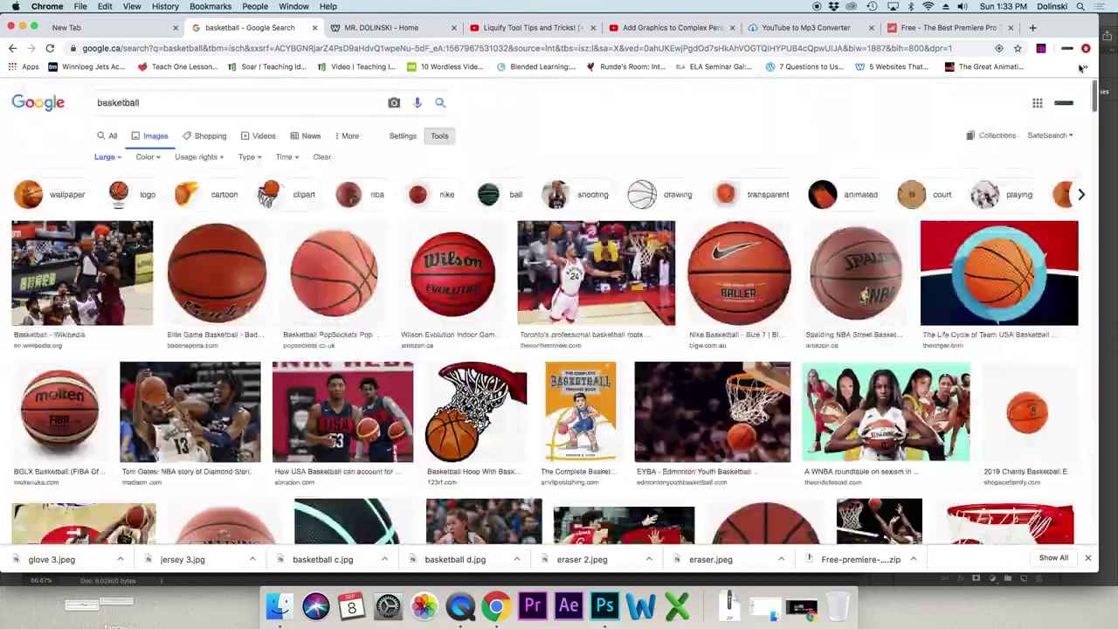
left_click(166, 102)
type("on  court")
key("Return")
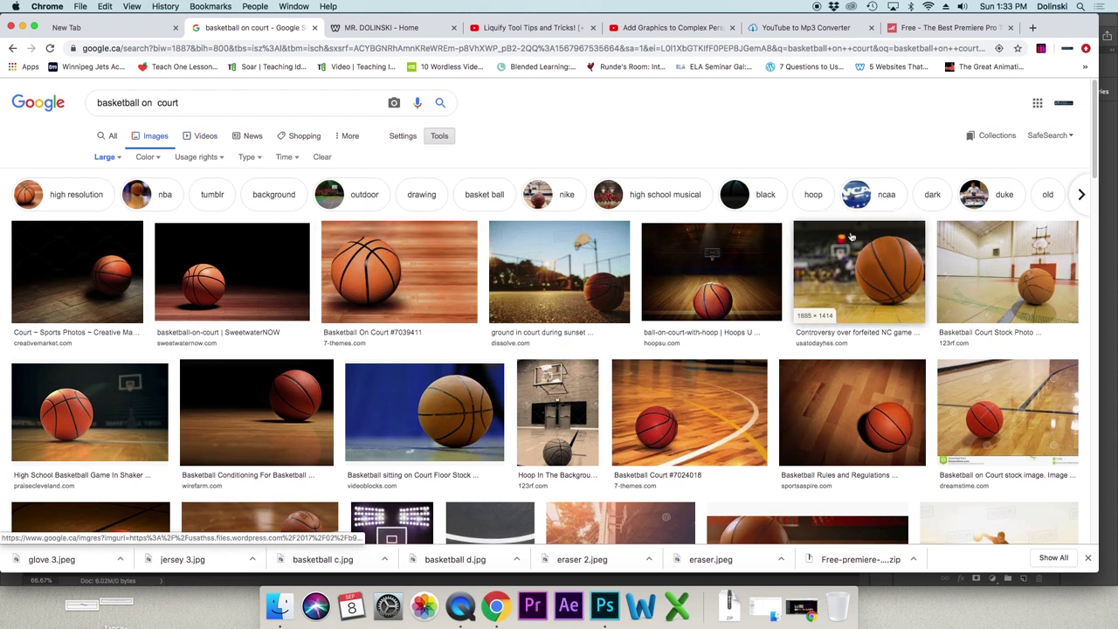
- Save the image of the basketball before a blurred hoop as "basketball on court" in the Photoshop Mr Potato Head folder
left_click(863, 283)
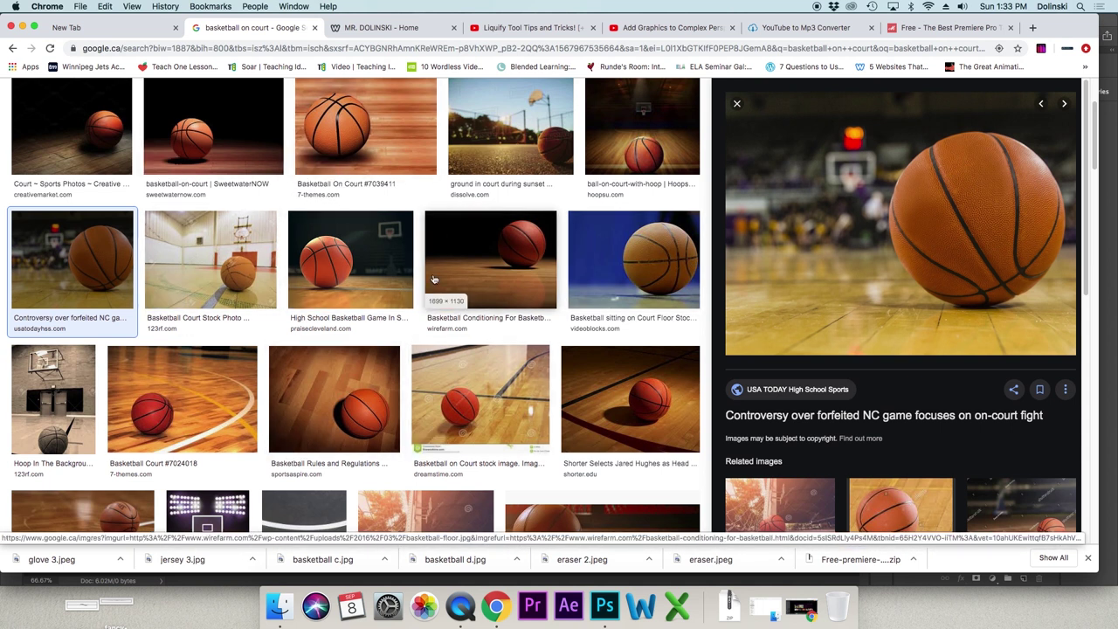
right_click(922, 190)
left_click(965, 273)
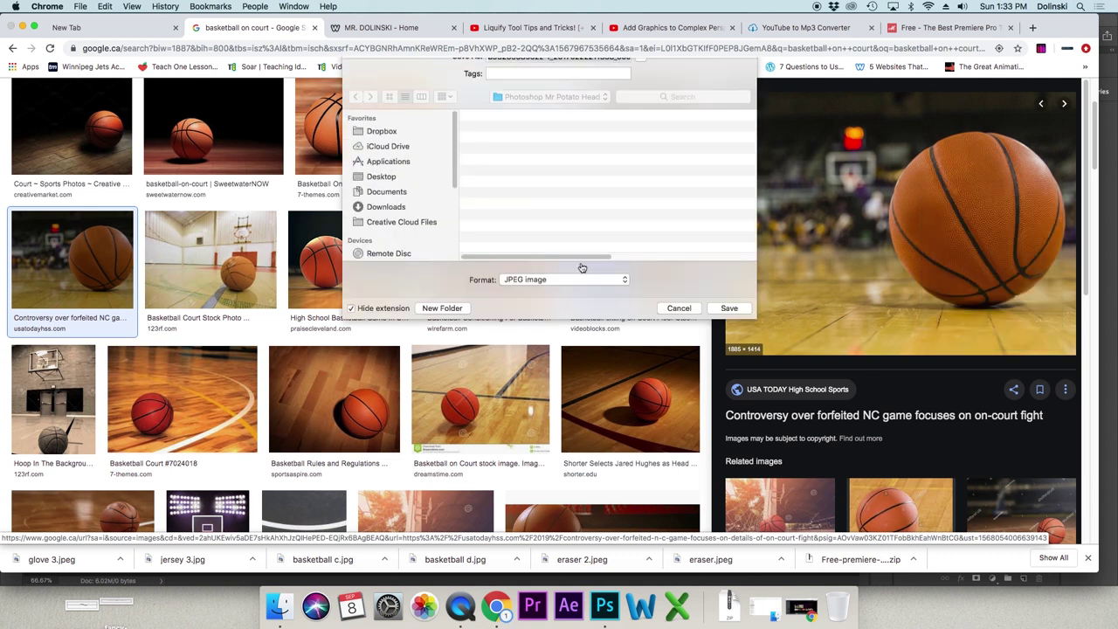
type("basketball on court")
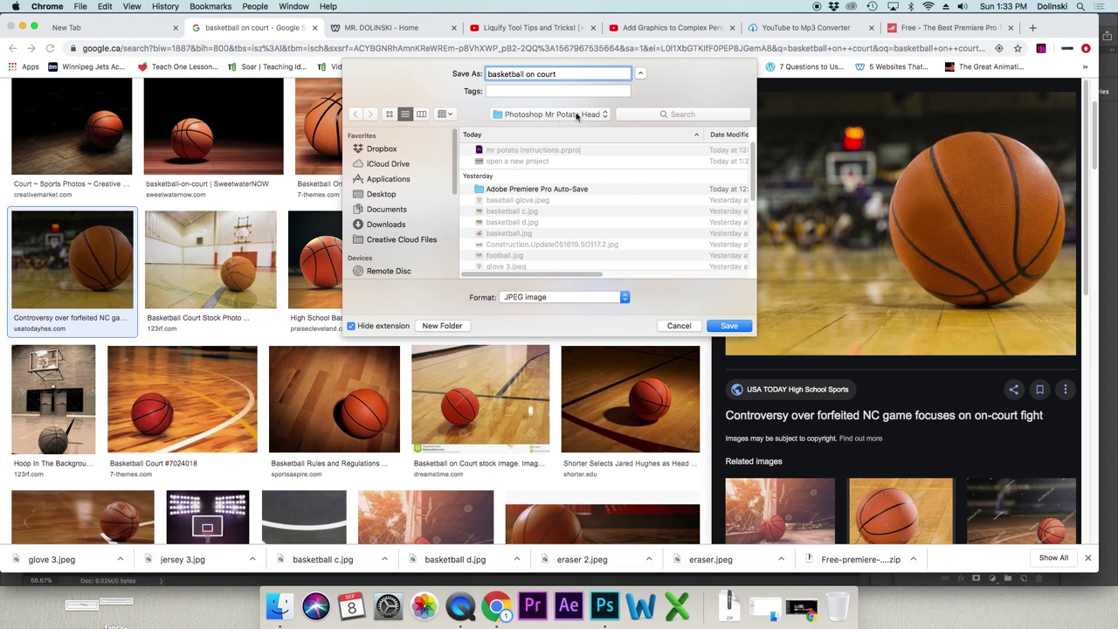
left_click(728, 326)
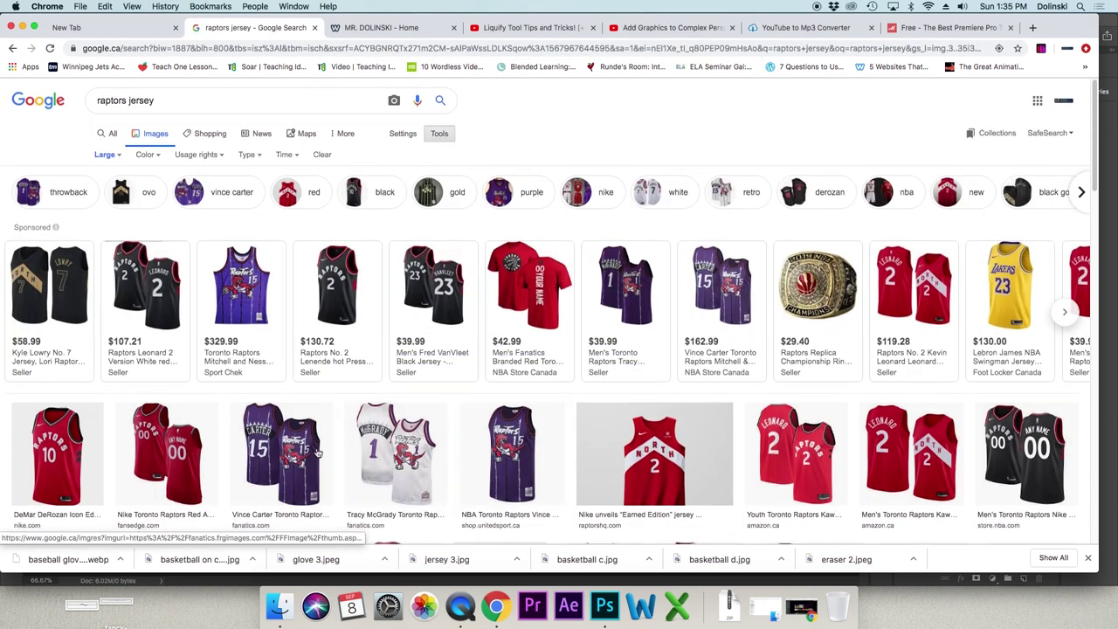
- Find the red Raptors 15 jersey hanging on a wooden wall and save the image as "raptors jersey wall.jpg"
scroll(543, 434, "down", 1)
scroll(544, 435, "down", 5)
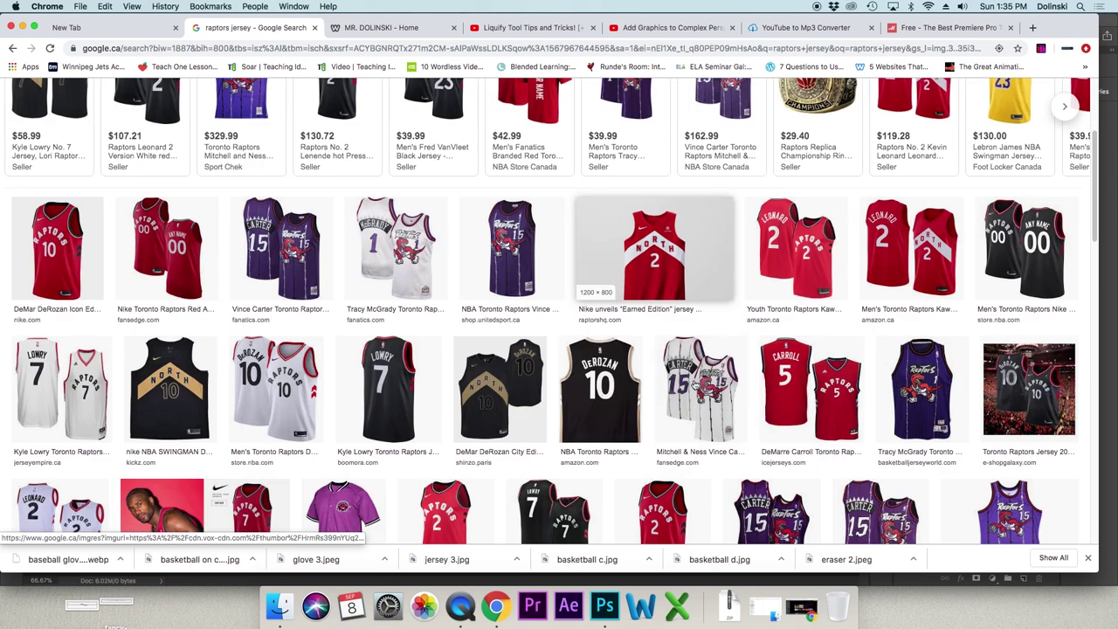
scroll(687, 371, "down", 1)
scroll(685, 367, "down", 5)
scroll(686, 367, "down", 1)
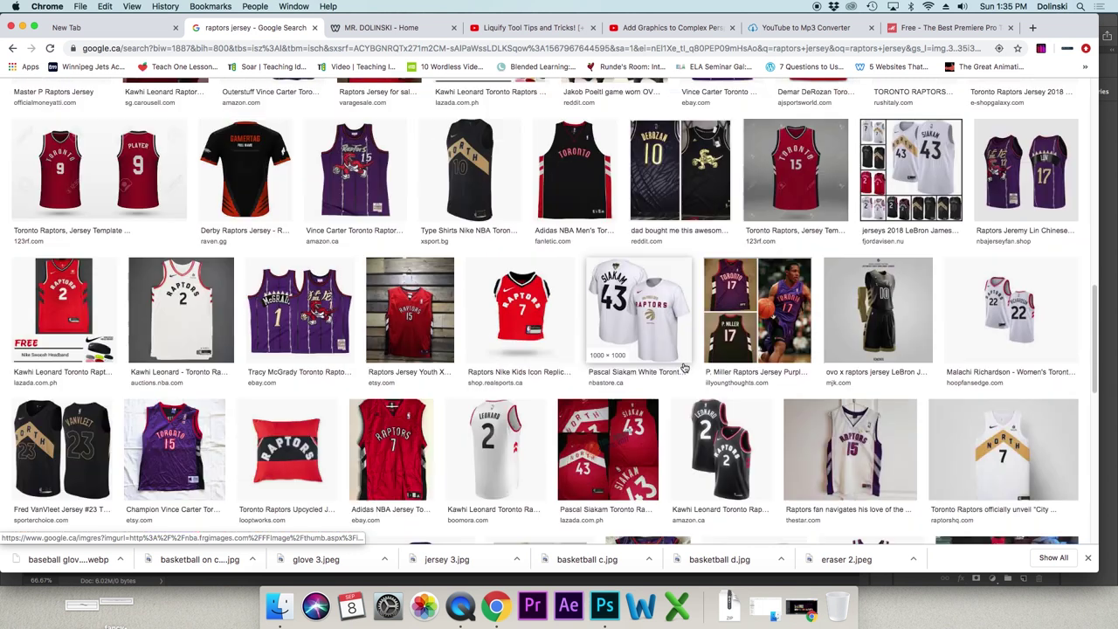
left_click(419, 311)
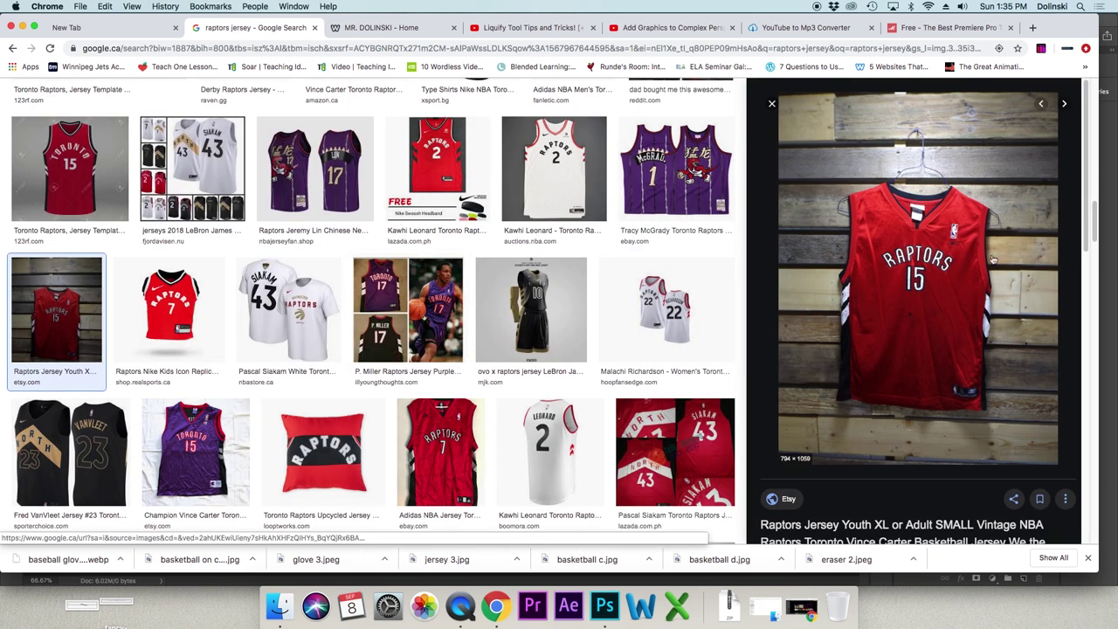
right_click(854, 175)
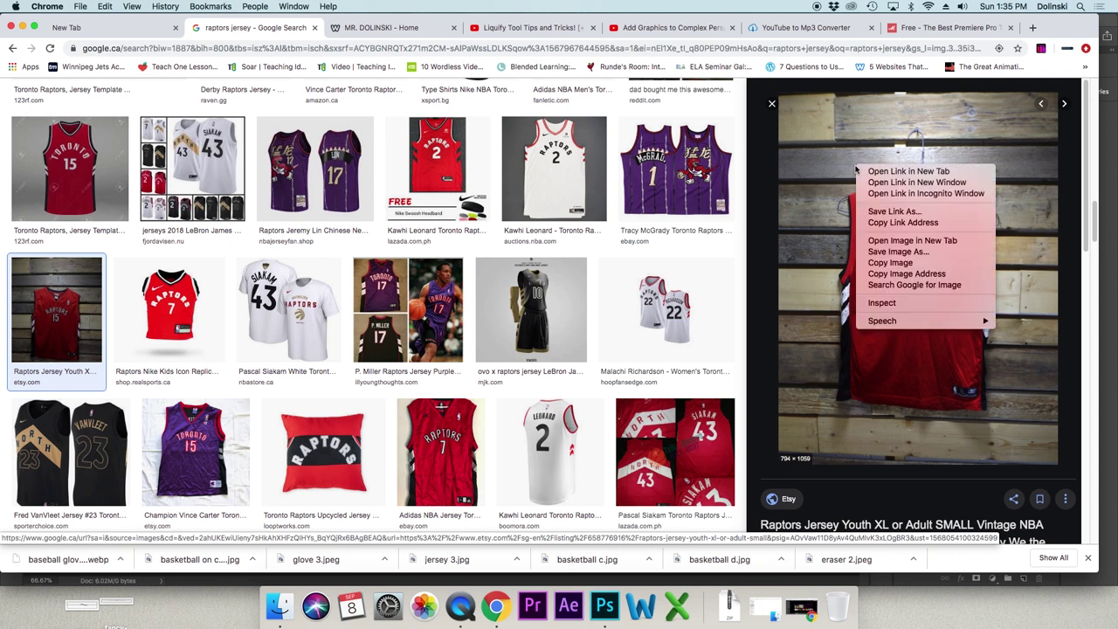
left_click(899, 254)
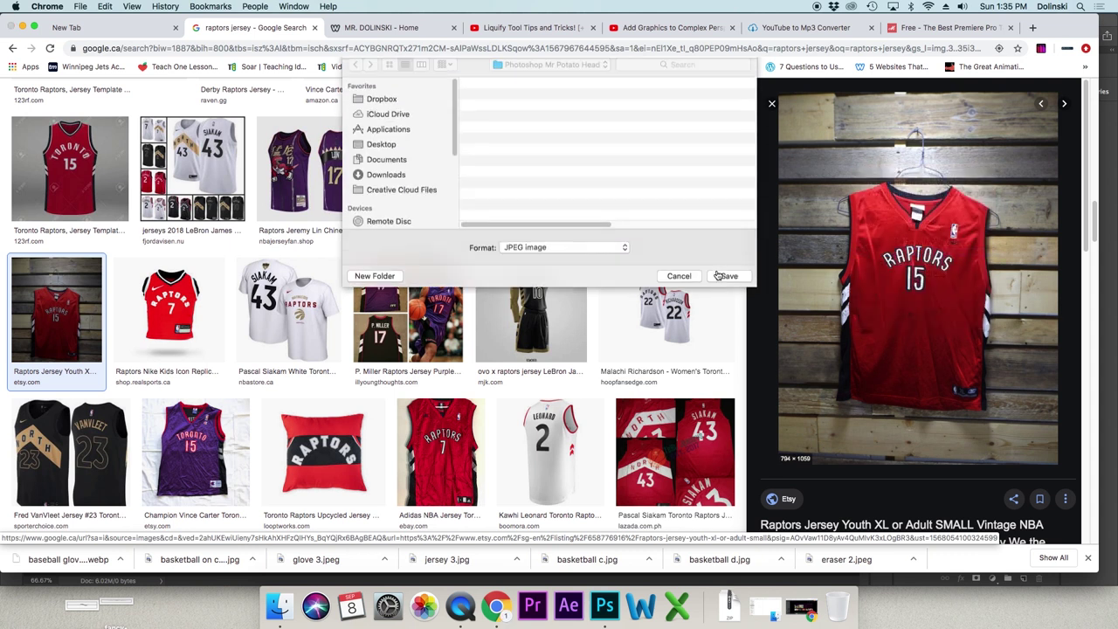
type("re")
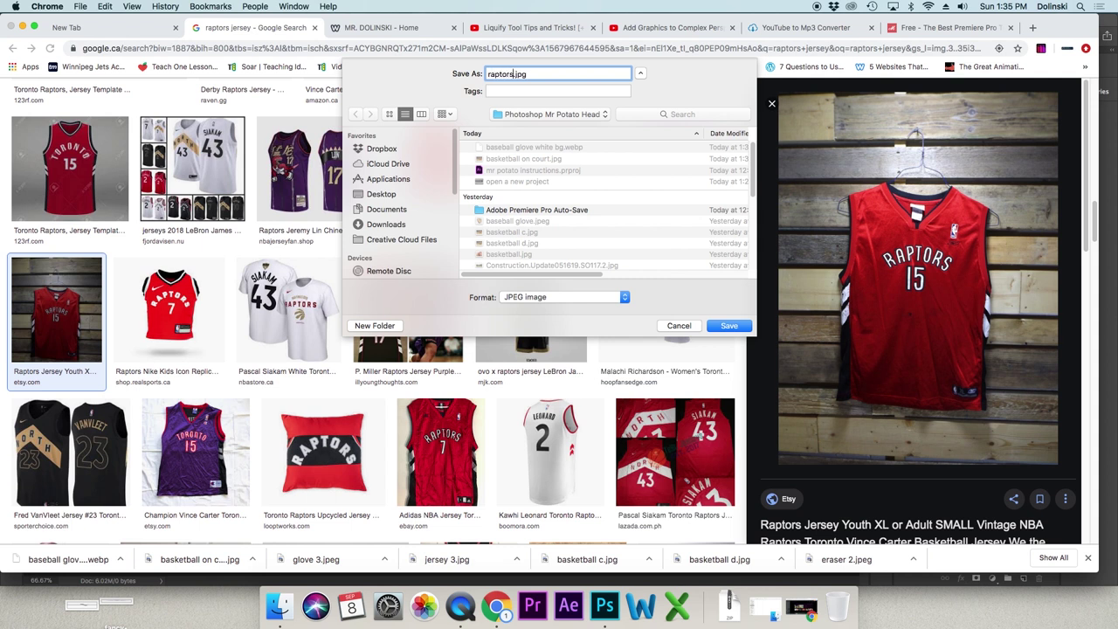
type("ptors jersey wall")
key("Return")
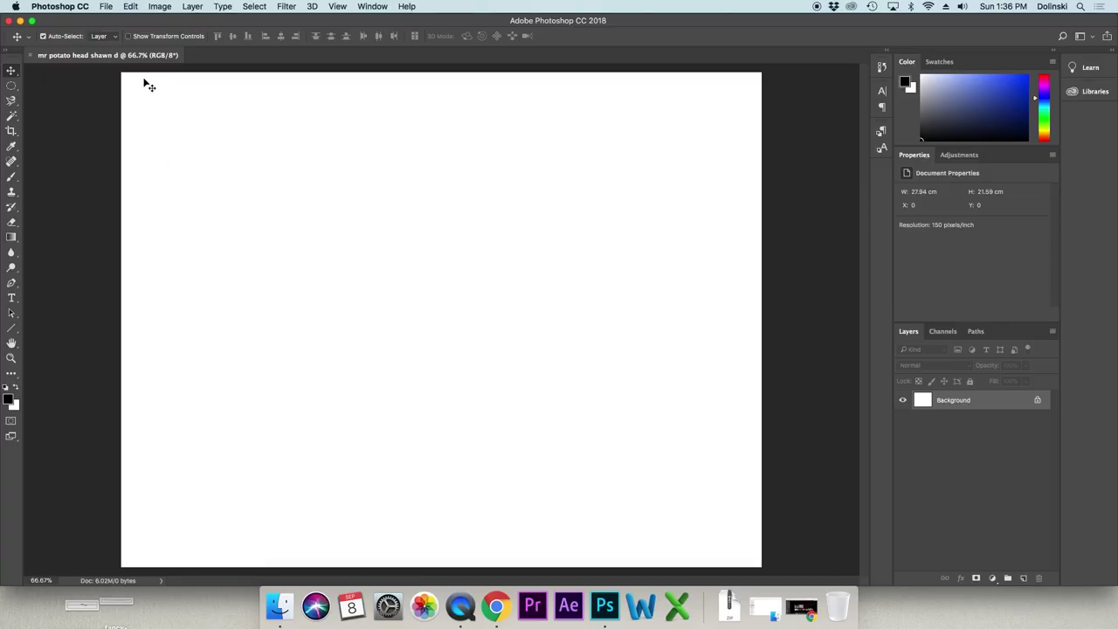
- Open basketball on court.jpg, raptors jersey wall.jpg and baseball glove.jpeg together in Photoshop
left_click(106, 7)
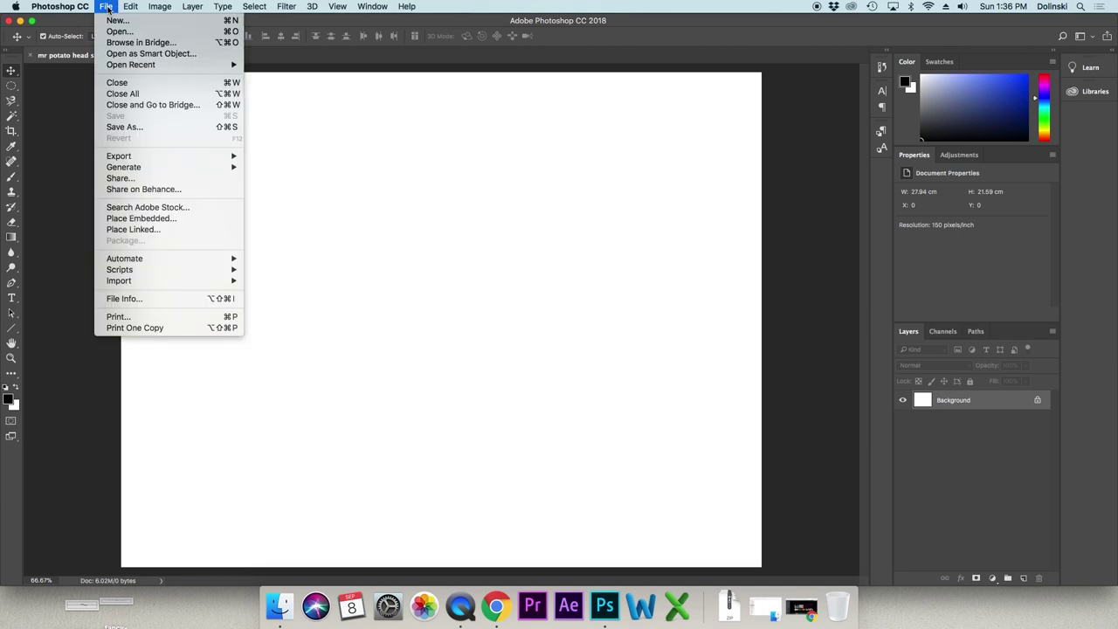
left_click(119, 31)
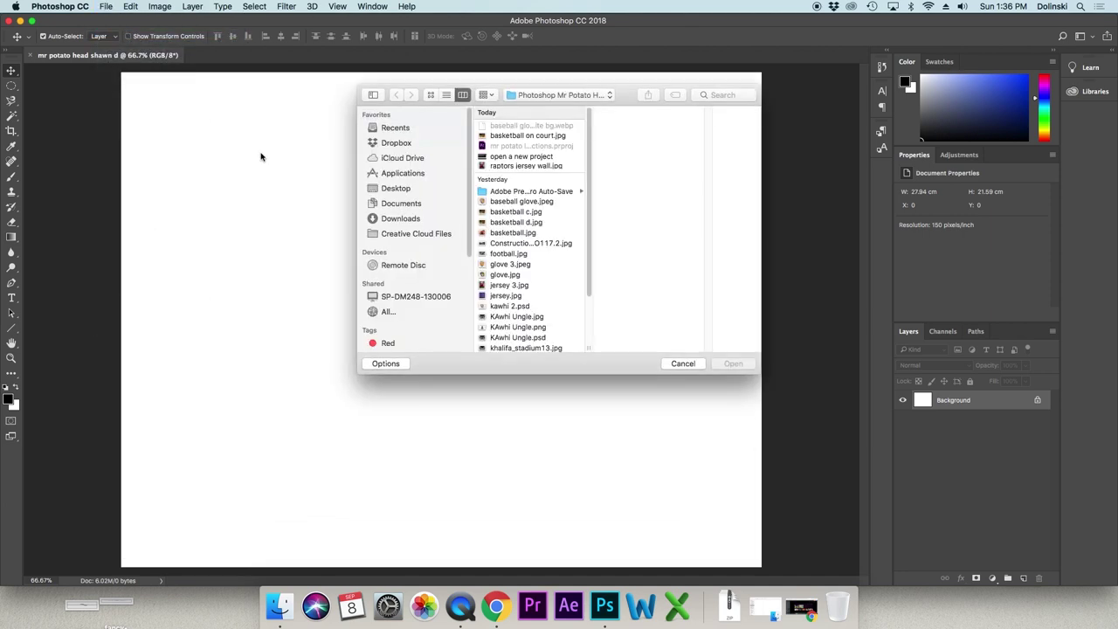
left_click(516, 138)
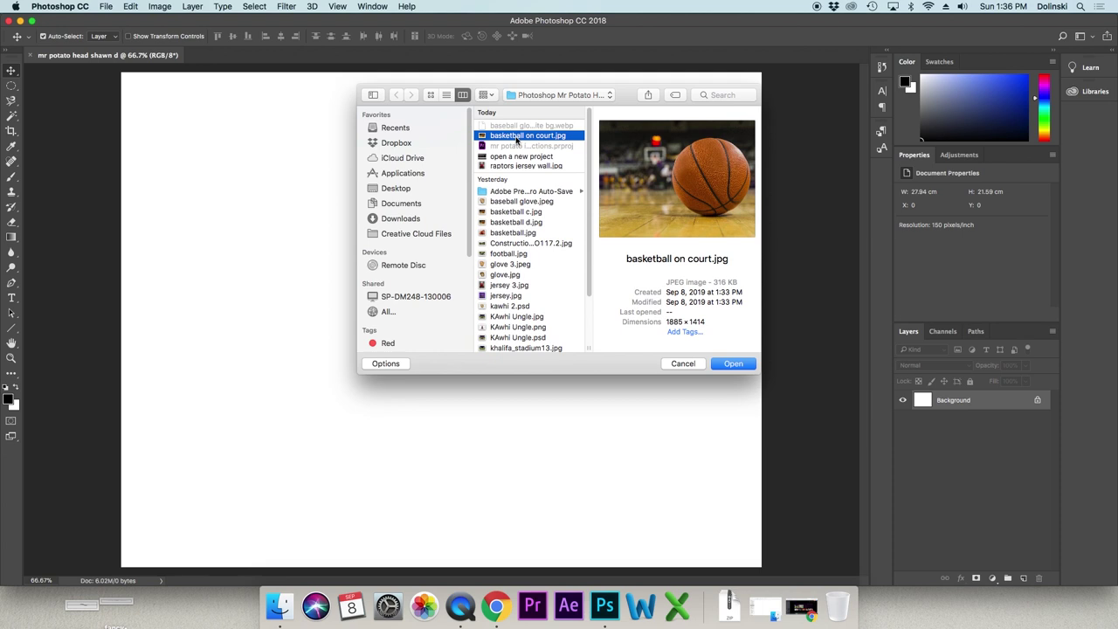
left_click(509, 166, "super")
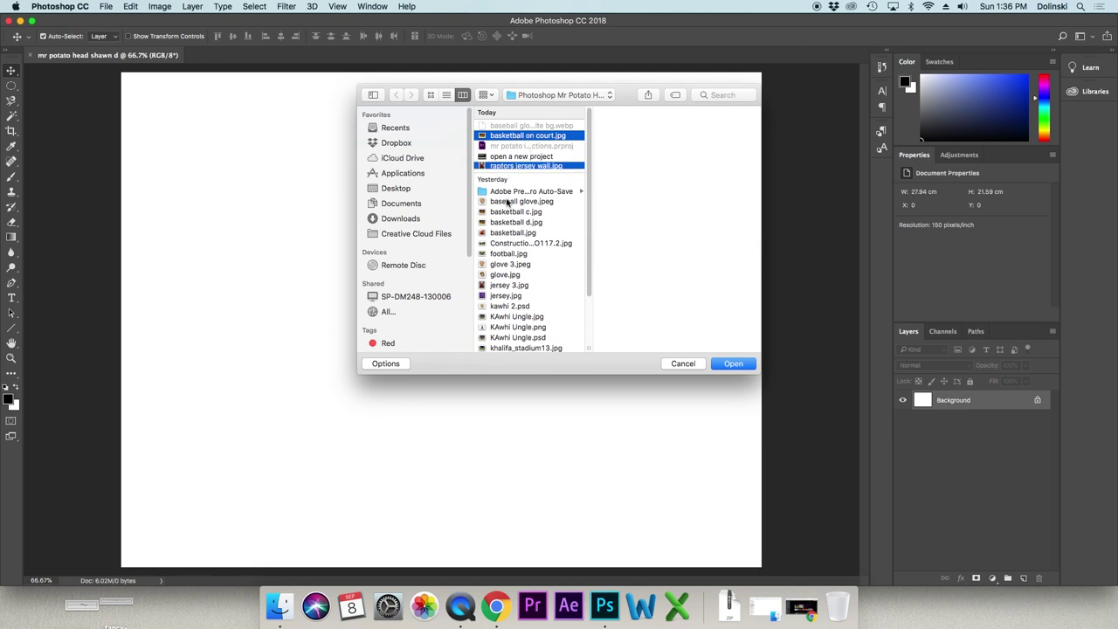
left_click(511, 202, "super")
left_click(729, 363)
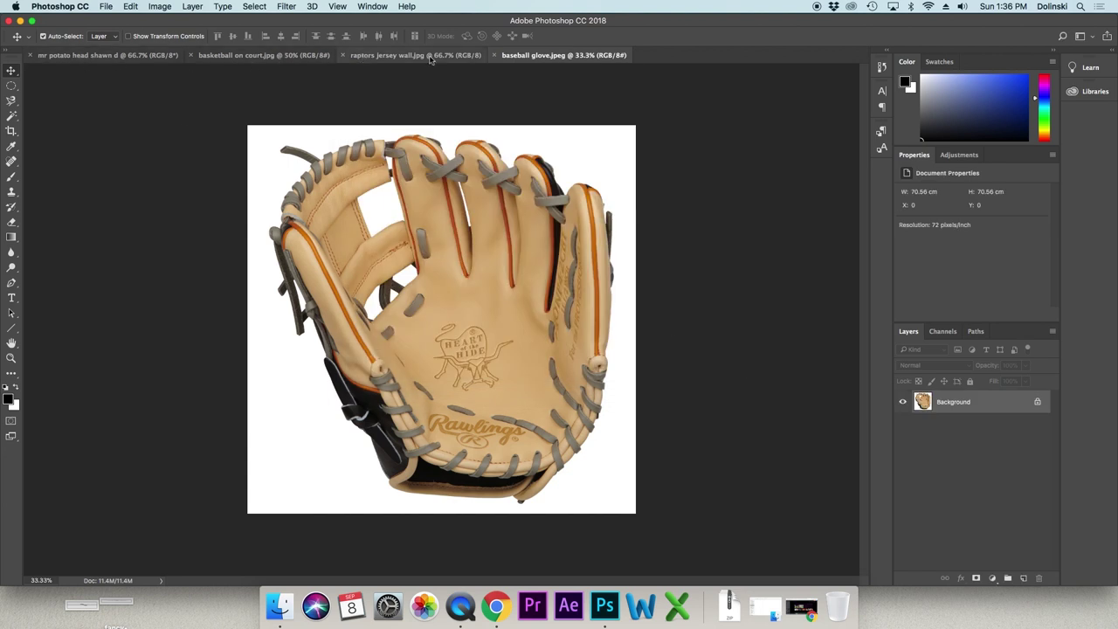
- Look through the open basketball, jersey and glove images, then return to the blank mr potato head document
left_click(116, 56)
left_click(246, 57)
left_click(421, 56)
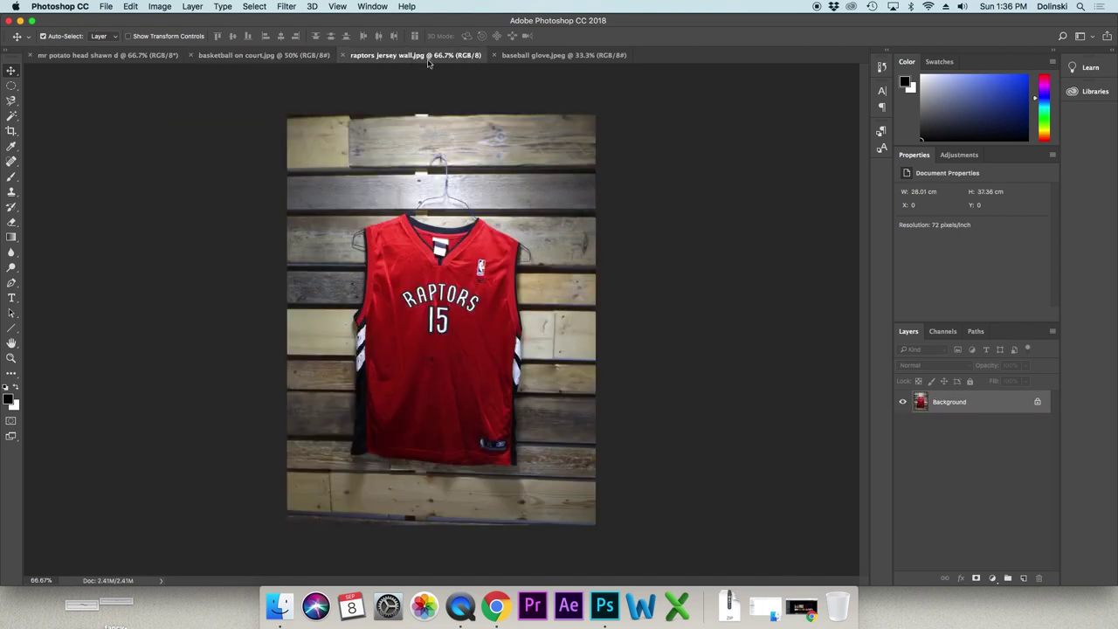
left_click(530, 56)
left_click(103, 56)
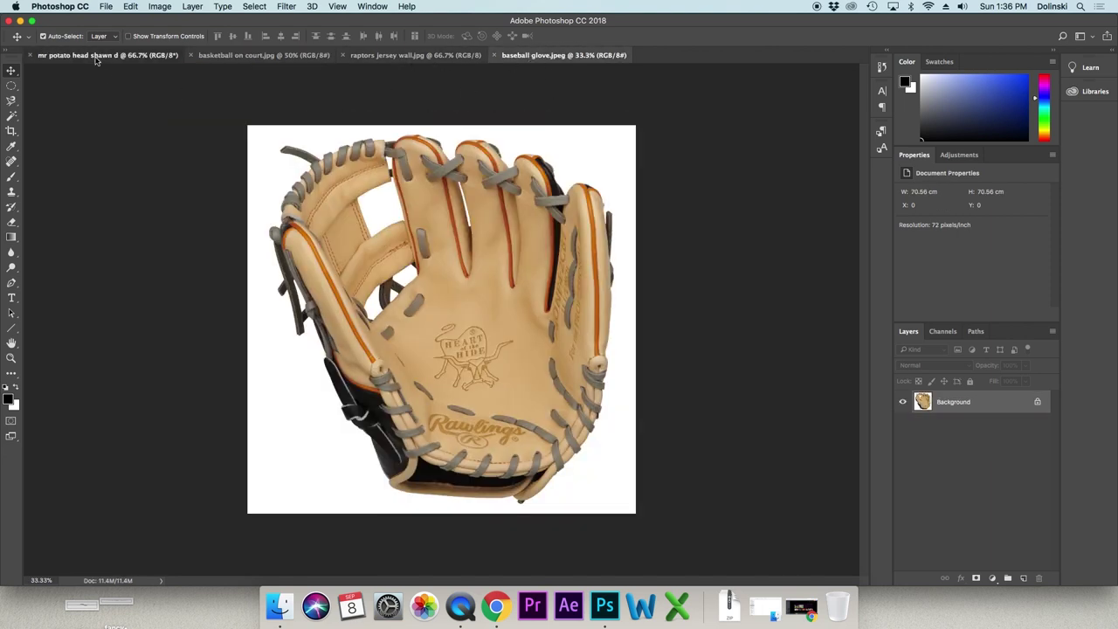
- Copy the basketball on court image into the mr potato head document and position it over the white background
left_click(247, 60)
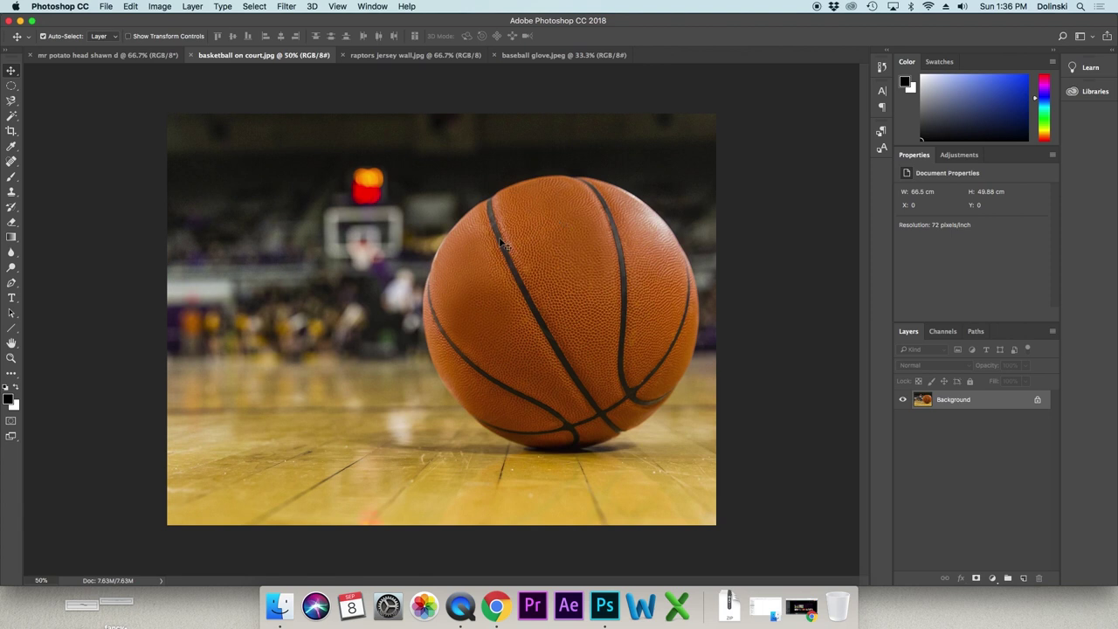
left_click(100, 57)
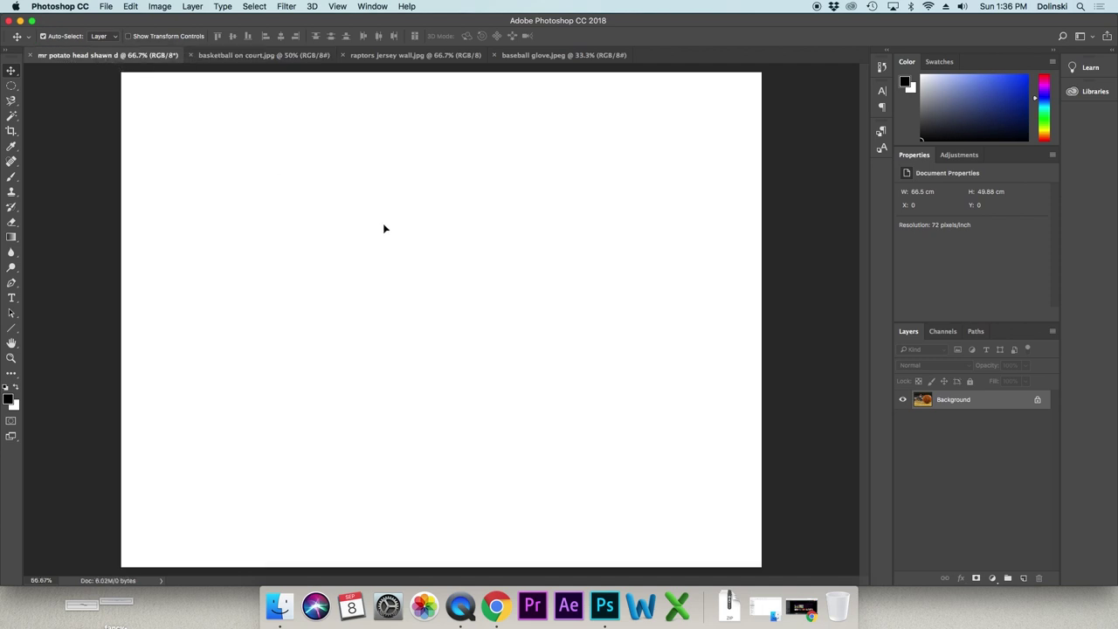
key("super+v")
left_click_drag(405, 225, 415, 298)
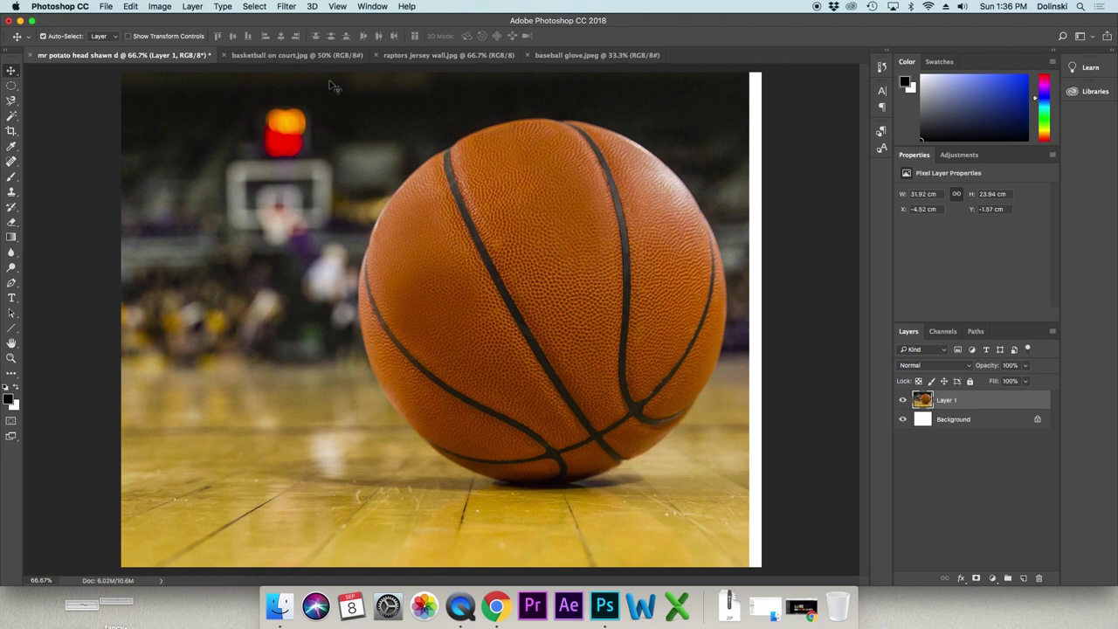
- Copy the raptors jersey wall image into the mr potato head document, accepting the colour profile conversion
left_click(424, 57)
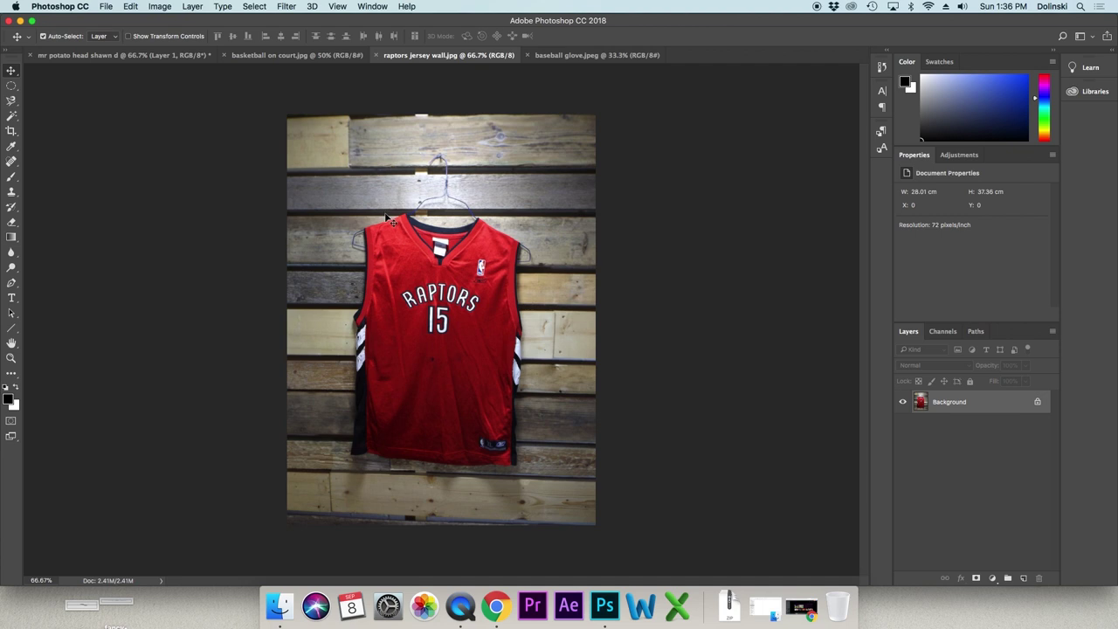
left_click(123, 55)
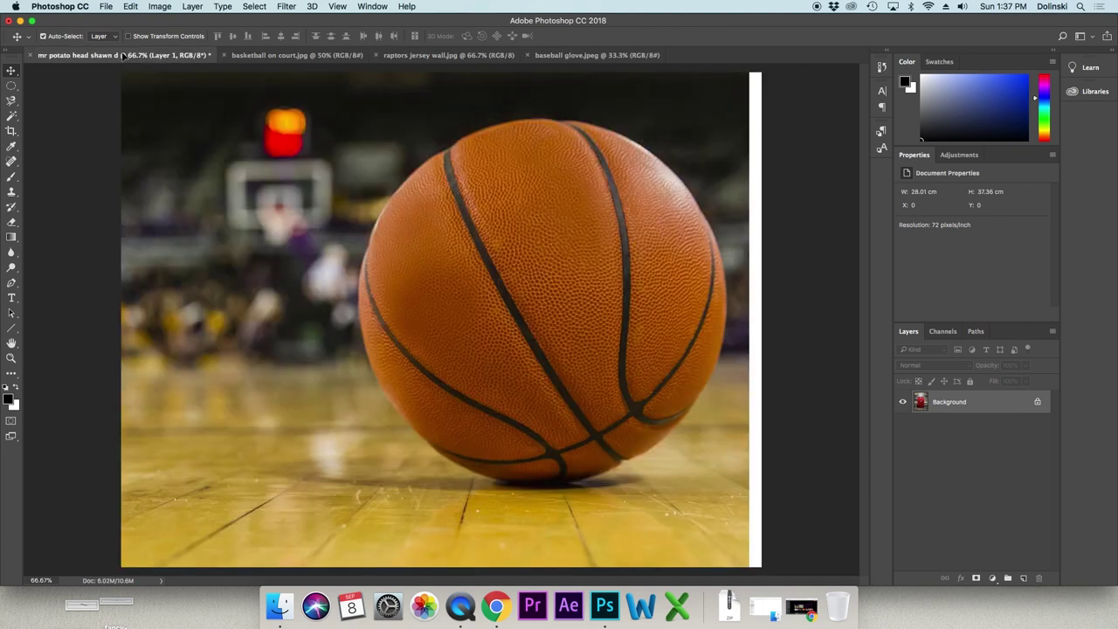
key("super+v")
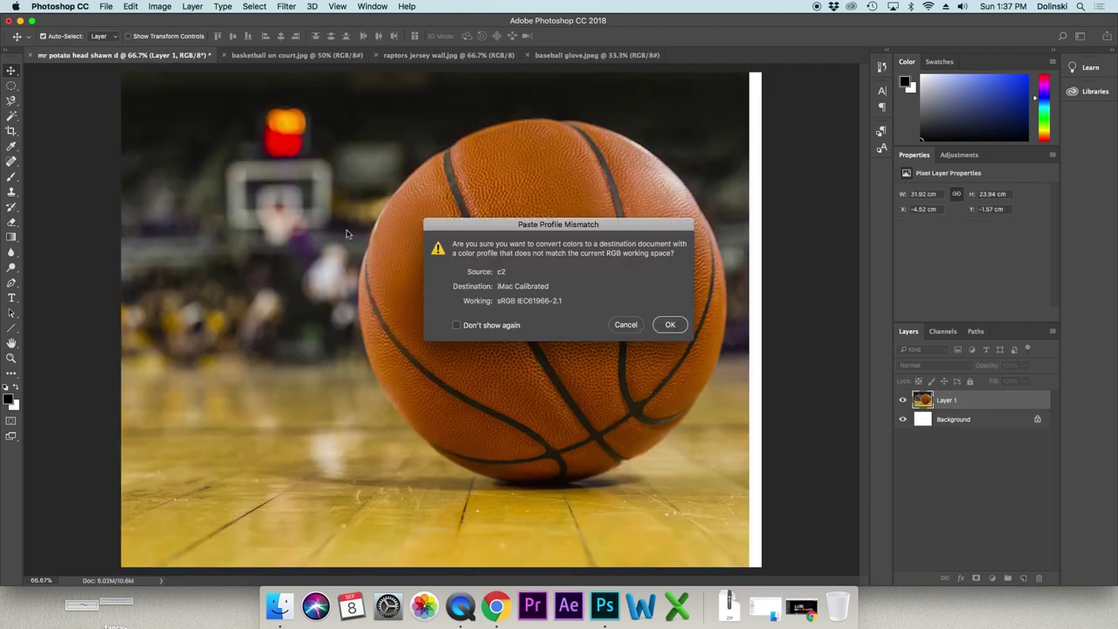
left_click(670, 324)
- Copy the baseball glove image into the mr potato head document and move it so the glove fills the canvas
left_click(579, 56)
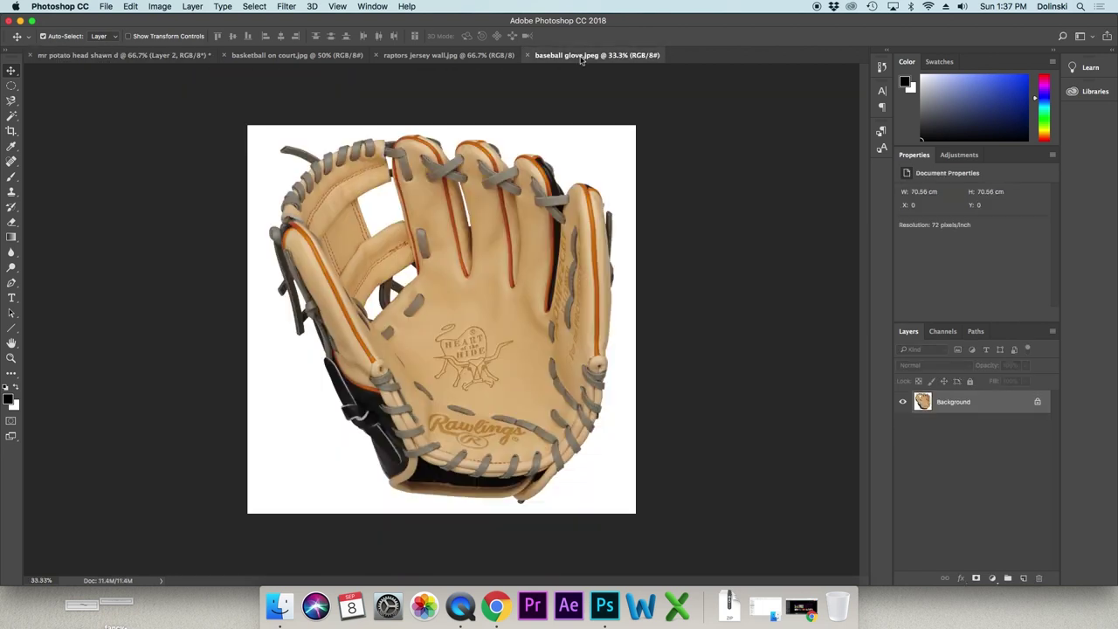
left_click_drag(451, 254, 91, 56)
left_click_drag(514, 304, 531, 304)
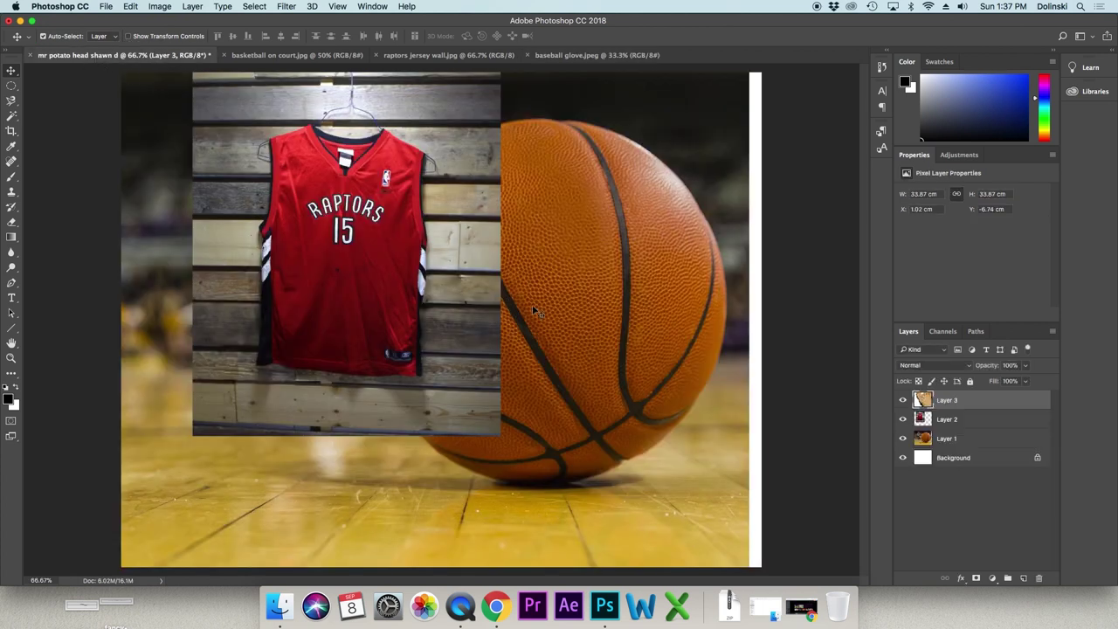
left_click_drag(612, 200, 522, 284)
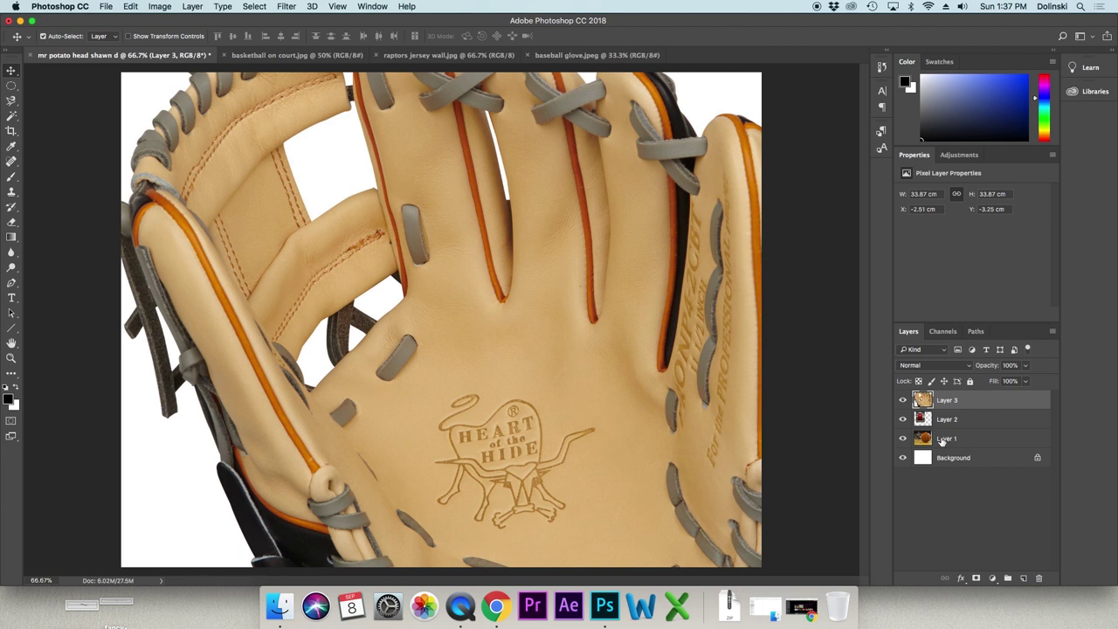
- Rename the three pasted image layers as Basketball, Jersey and Glove according to their content
left_click(946, 440)
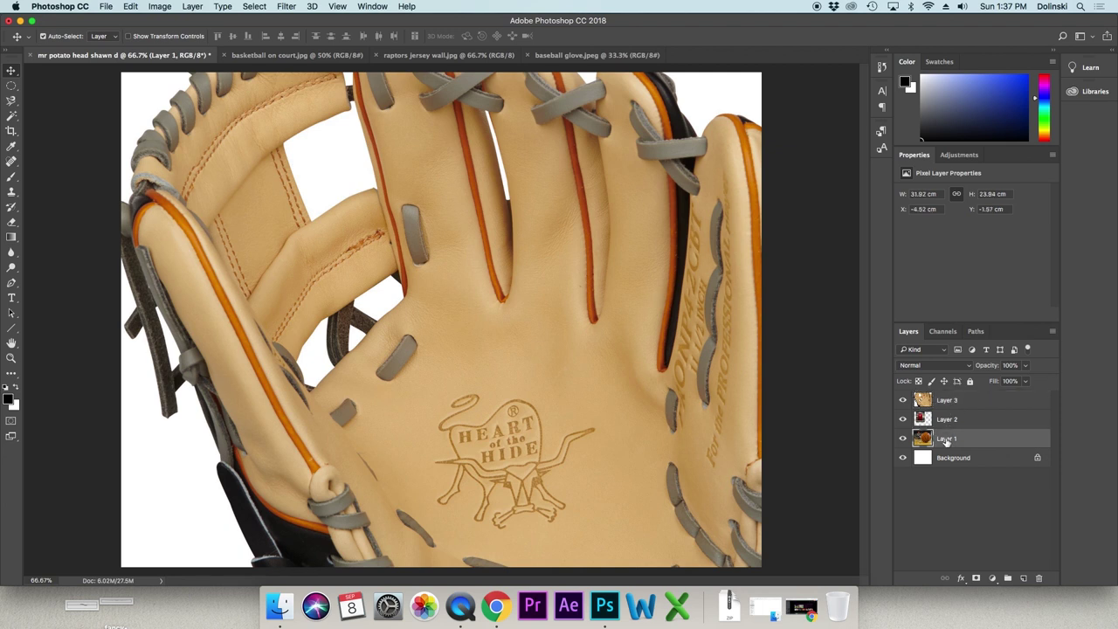
type("Basketball")
double_click(950, 420)
type("Jersey")
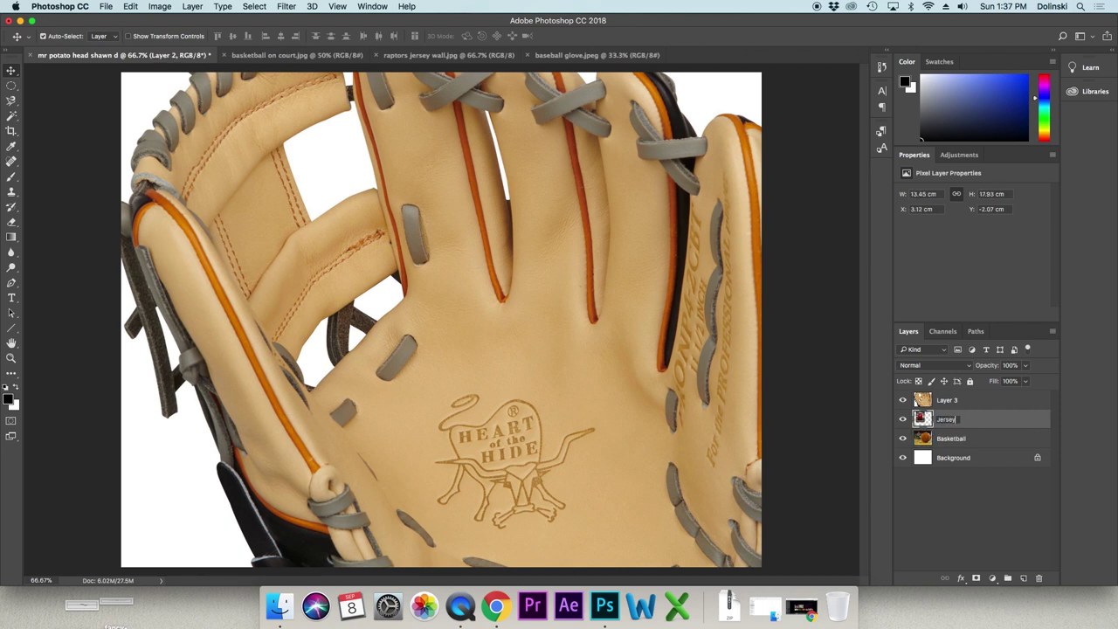
double_click(950, 400)
type("Glove")
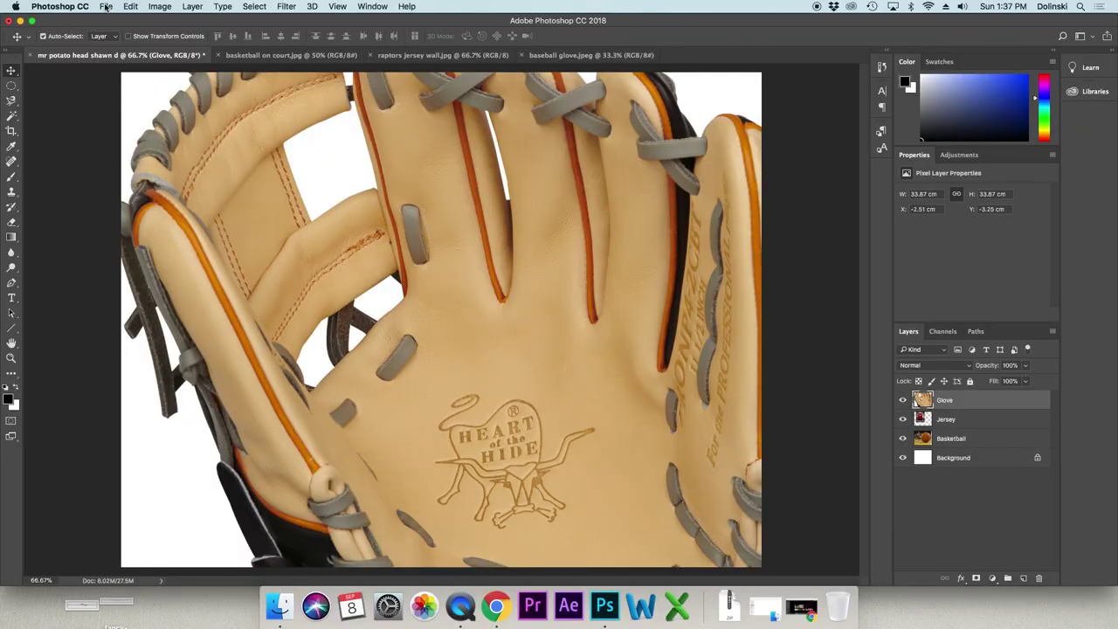
- Place khalifa_stadium13.jpg from the Photoshop Mr Potato Head folder as an embedded image in the document
left_click(106, 6)
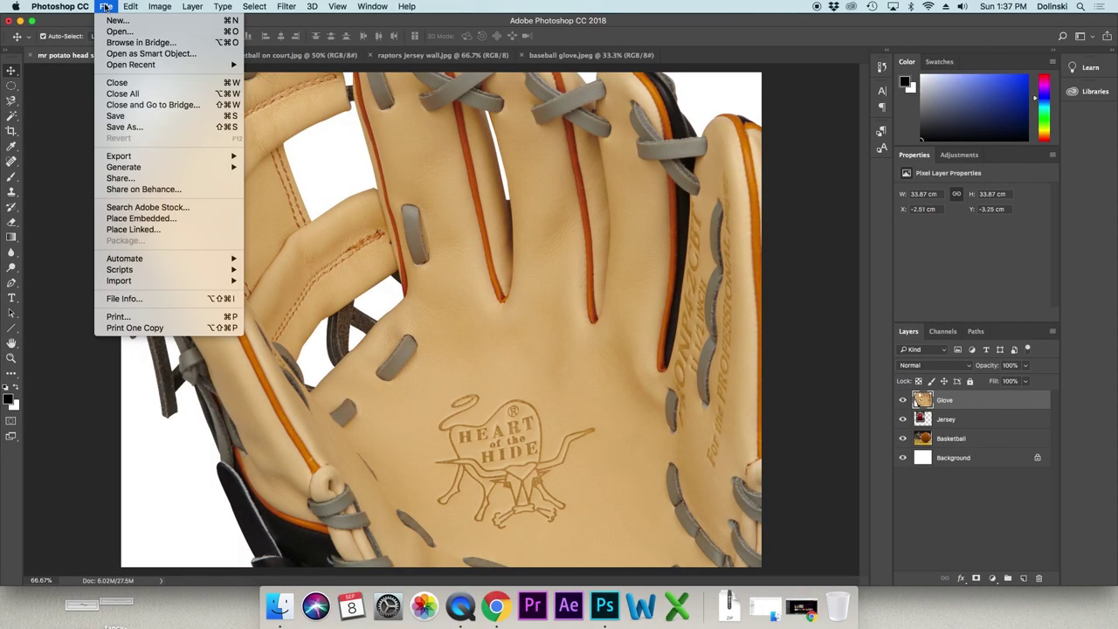
left_click(162, 218)
scroll(562, 274, "down", 3)
left_click(533, 285)
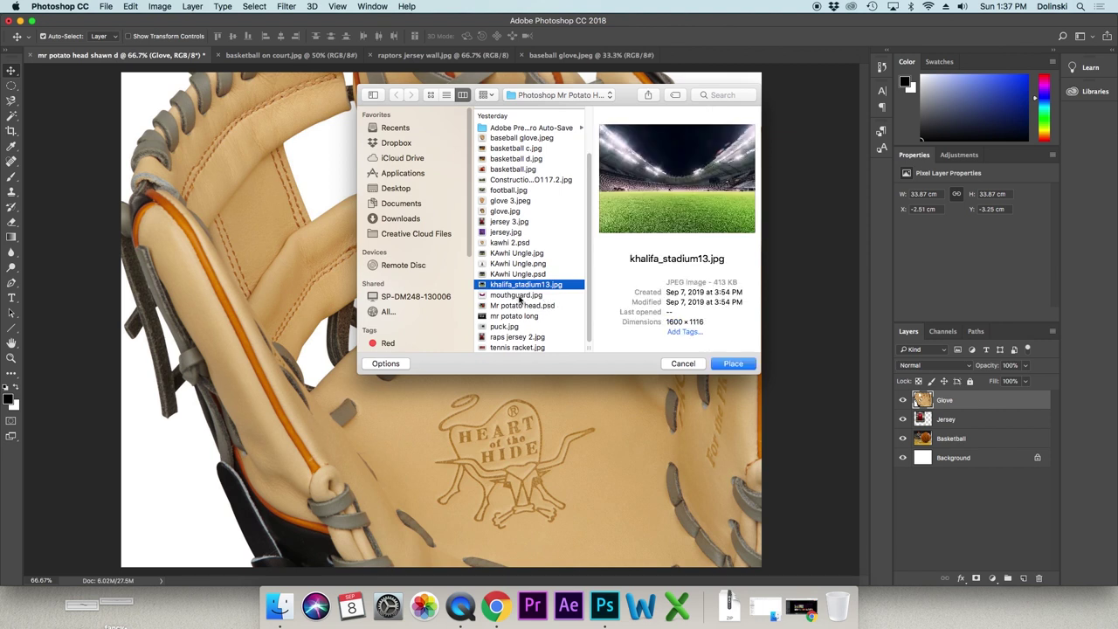
left_click(736, 368)
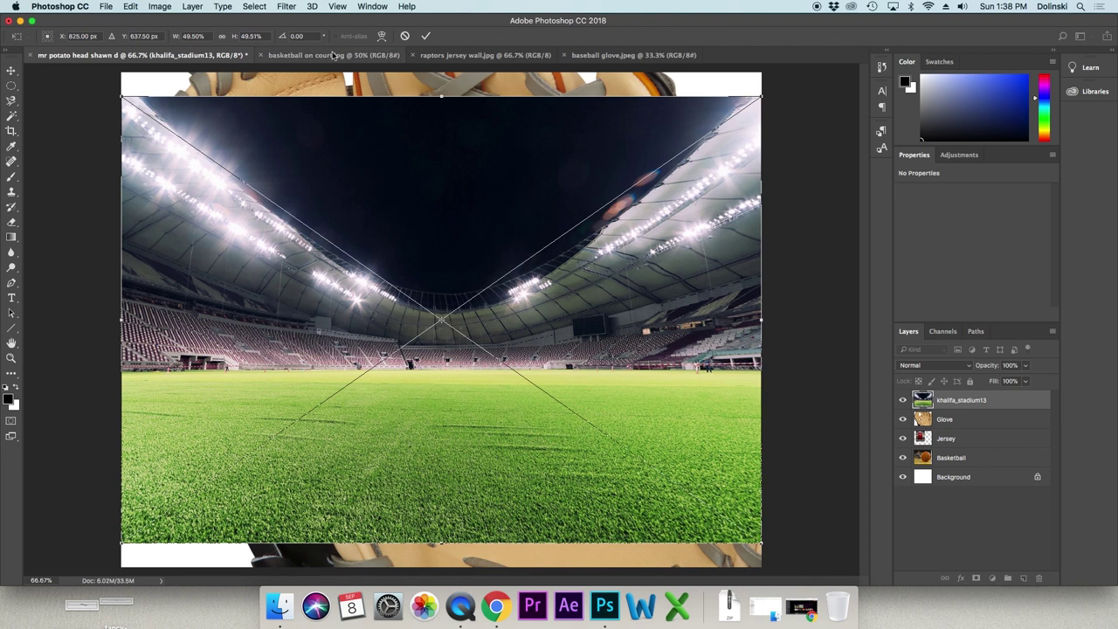
- Close the baseball glove, raptors jersey wall and basketball on court images, and commit the placed stadium image
left_click(566, 55)
left_click(413, 55)
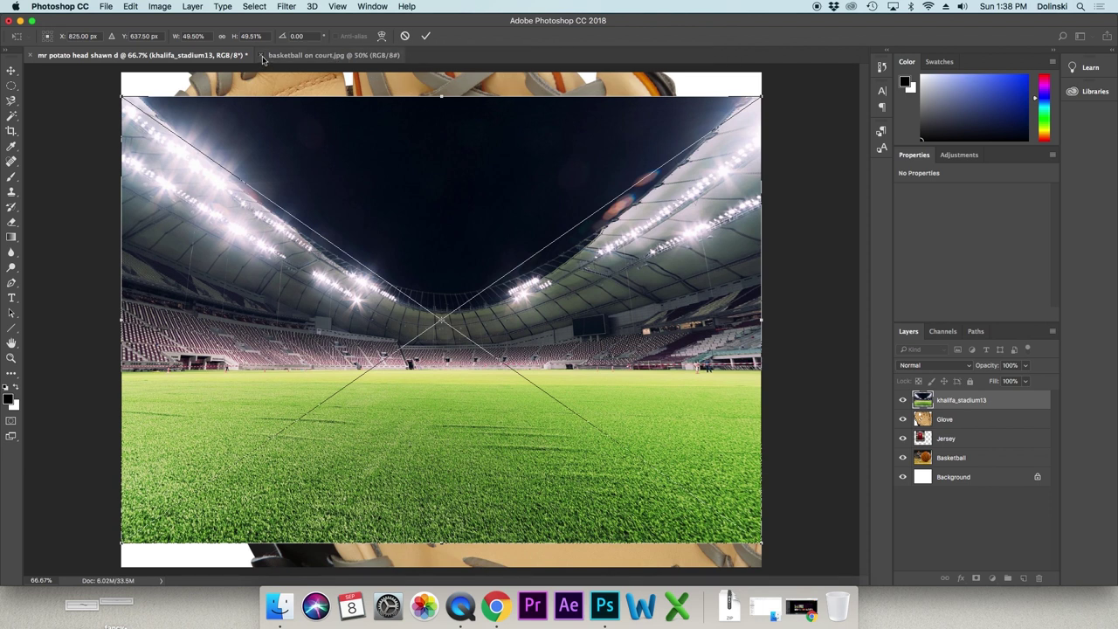
left_click(262, 55)
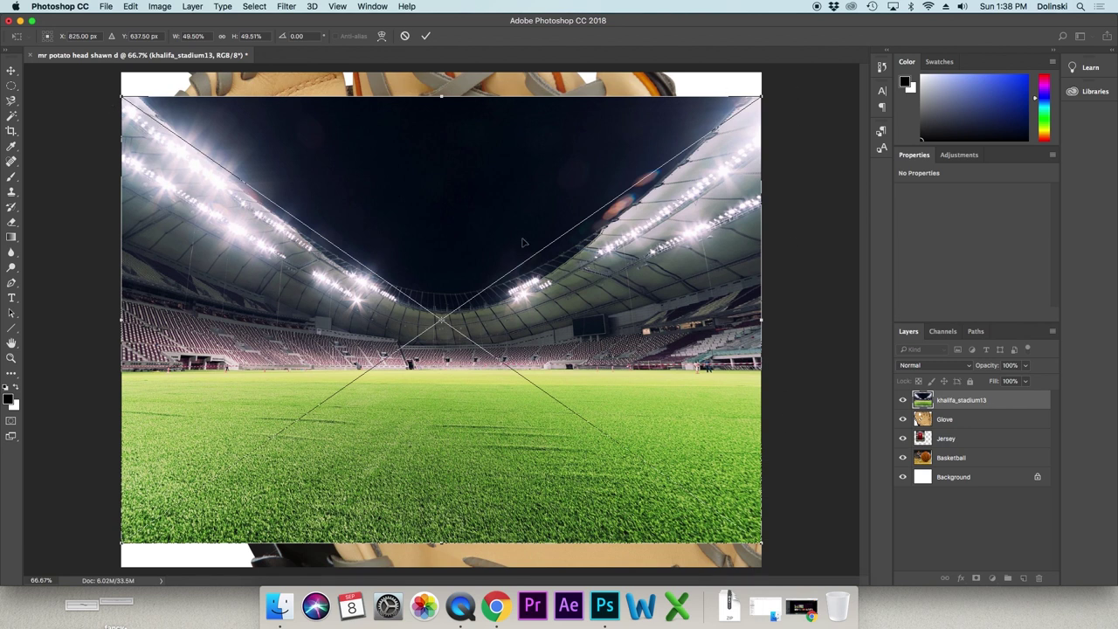
left_click(426, 37)
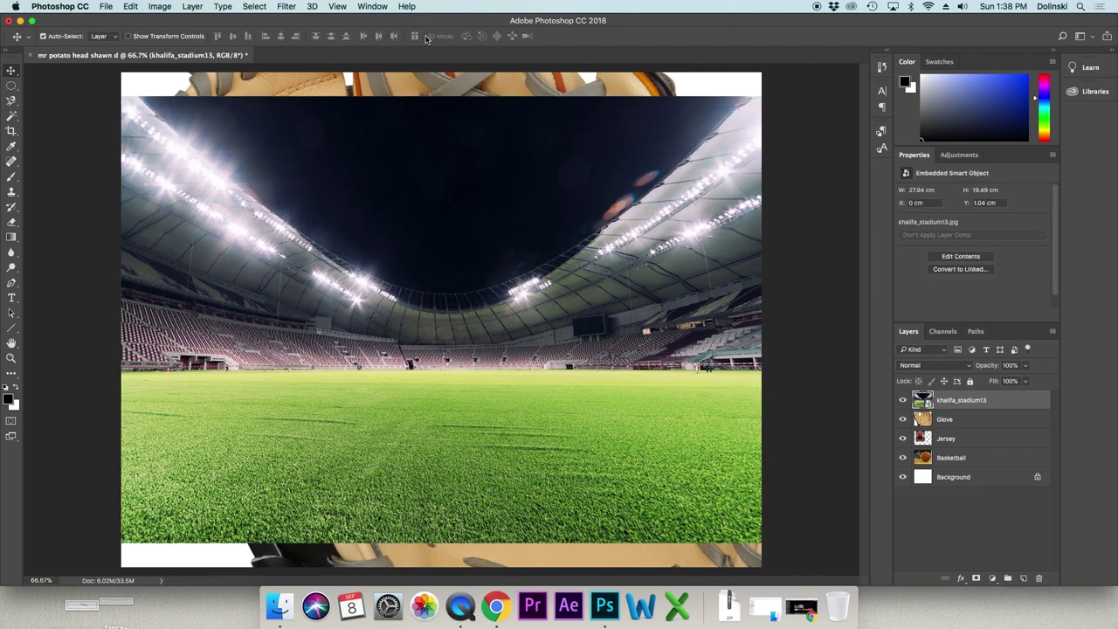
- Place mouthguard.jpg as an embedded image above the stadium layer and commit it at its default size
left_click(109, 6)
left_click(147, 217)
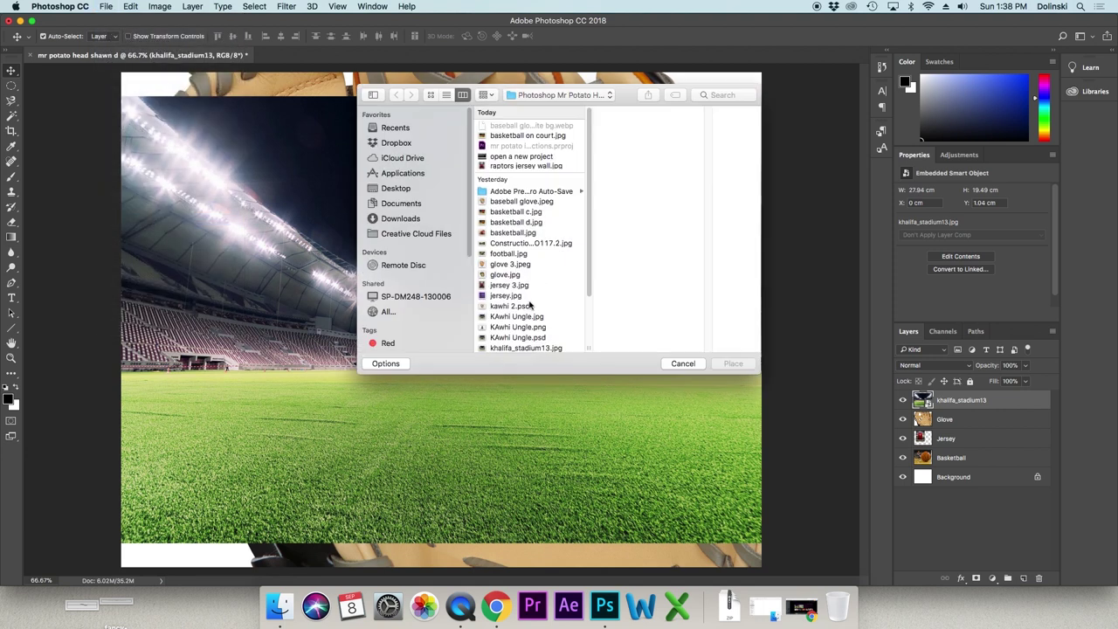
scroll(528, 308, "down", 3)
left_click(515, 296)
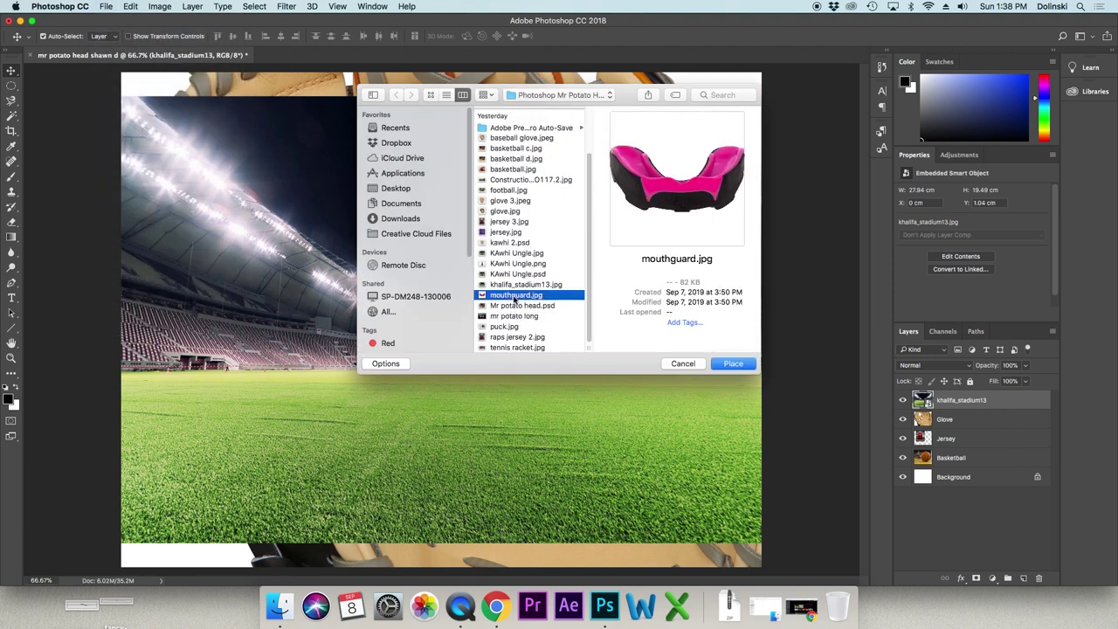
double_click(516, 295)
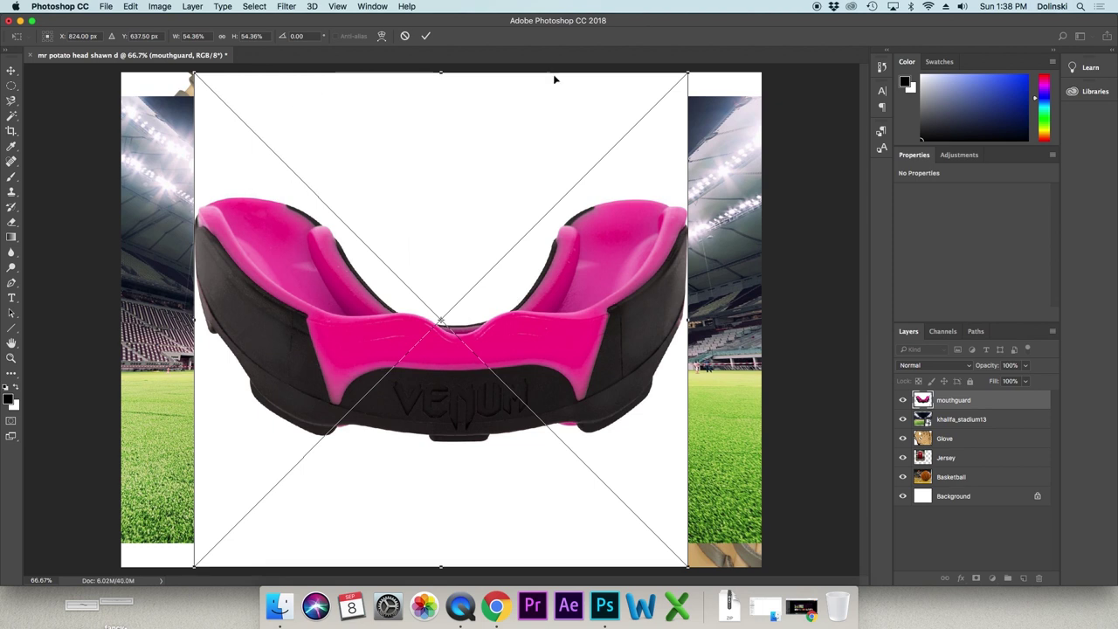
left_click(425, 36)
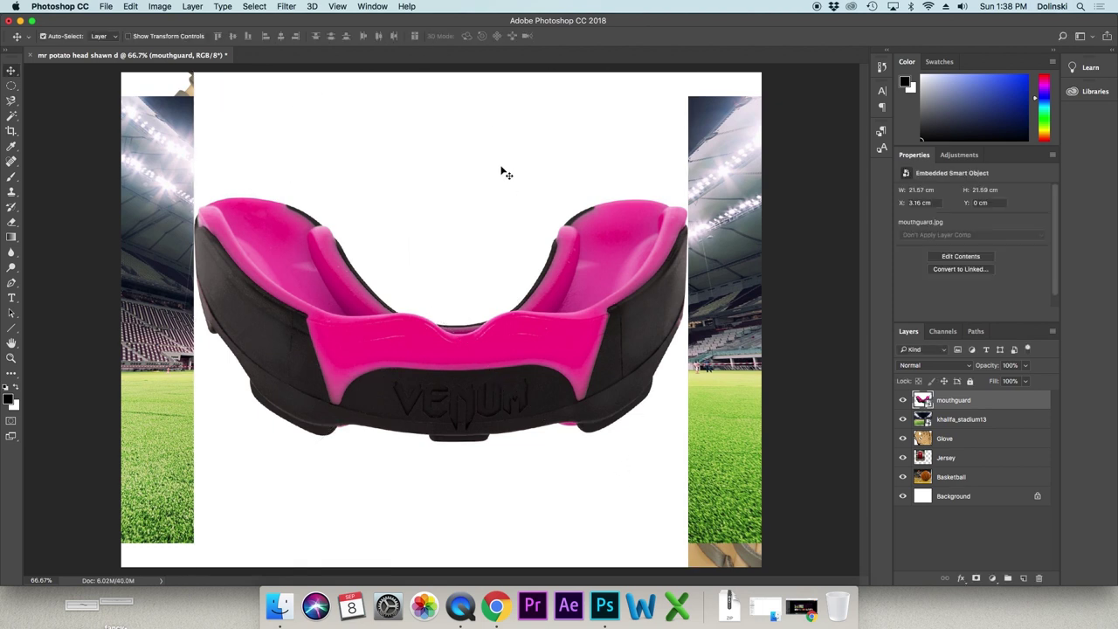
left_click(959, 421)
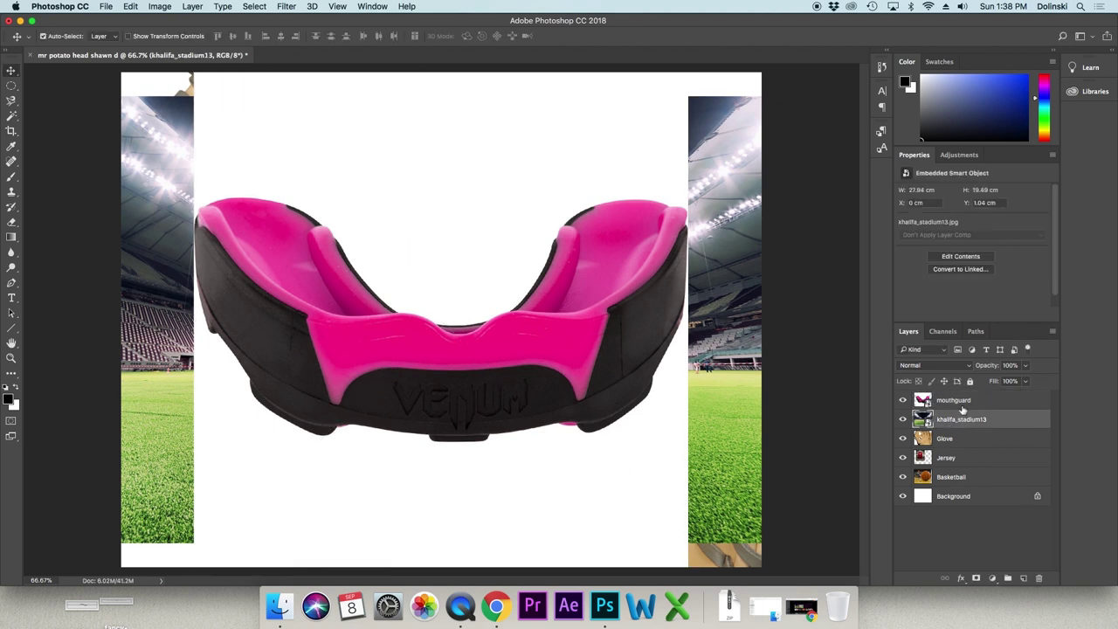
left_click(960, 403)
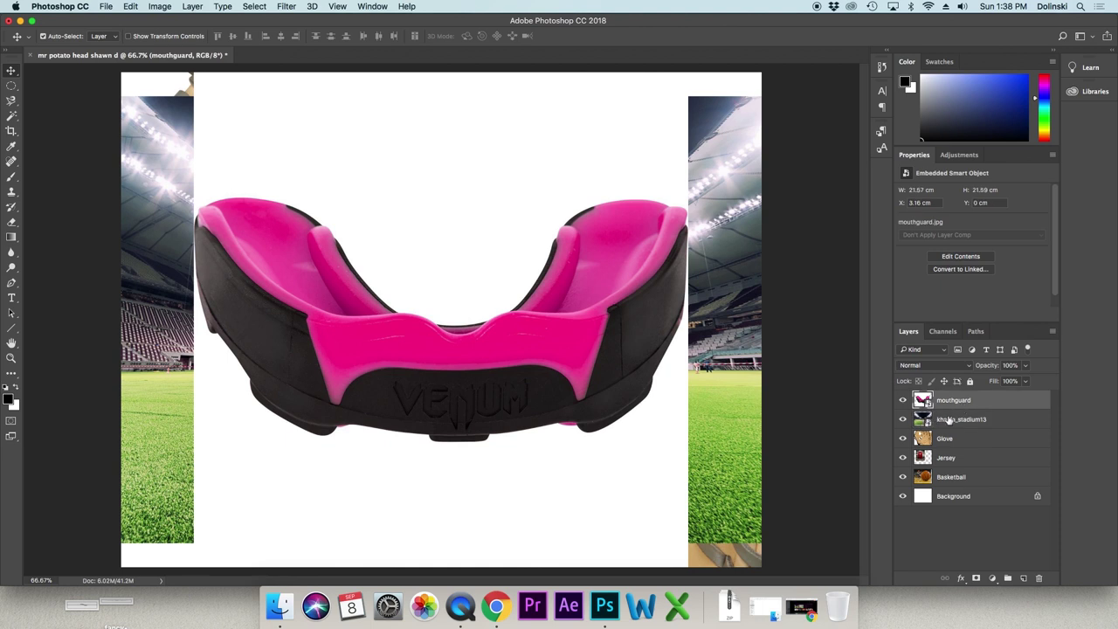
left_click(950, 421)
left_click(957, 401)
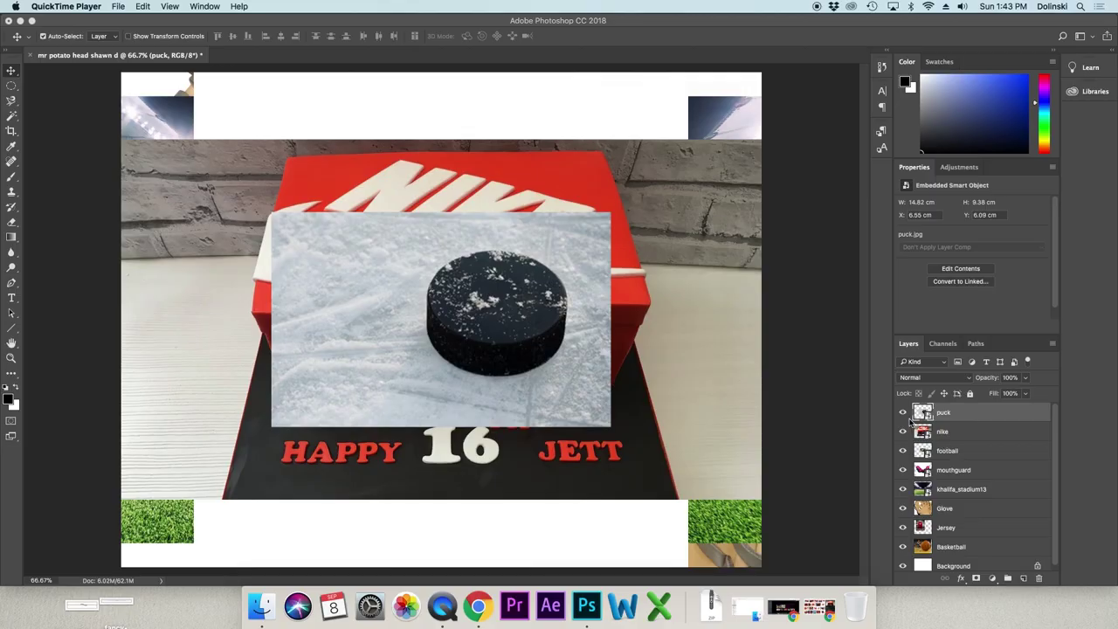
- Hide the puck, nike, football, mouthguard, khalifa_stadium13, Glove and Basketball layers, leaving Jersey and Background visible
left_click(904, 415)
left_click(904, 415)
left_click(904, 431)
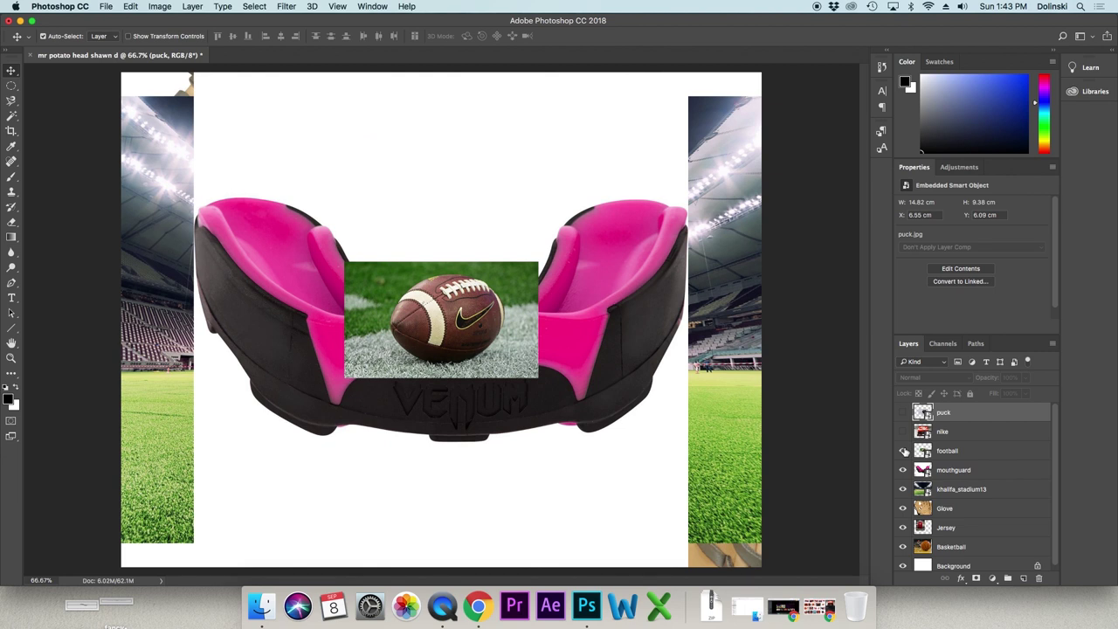
left_click(904, 451)
left_click(903, 470)
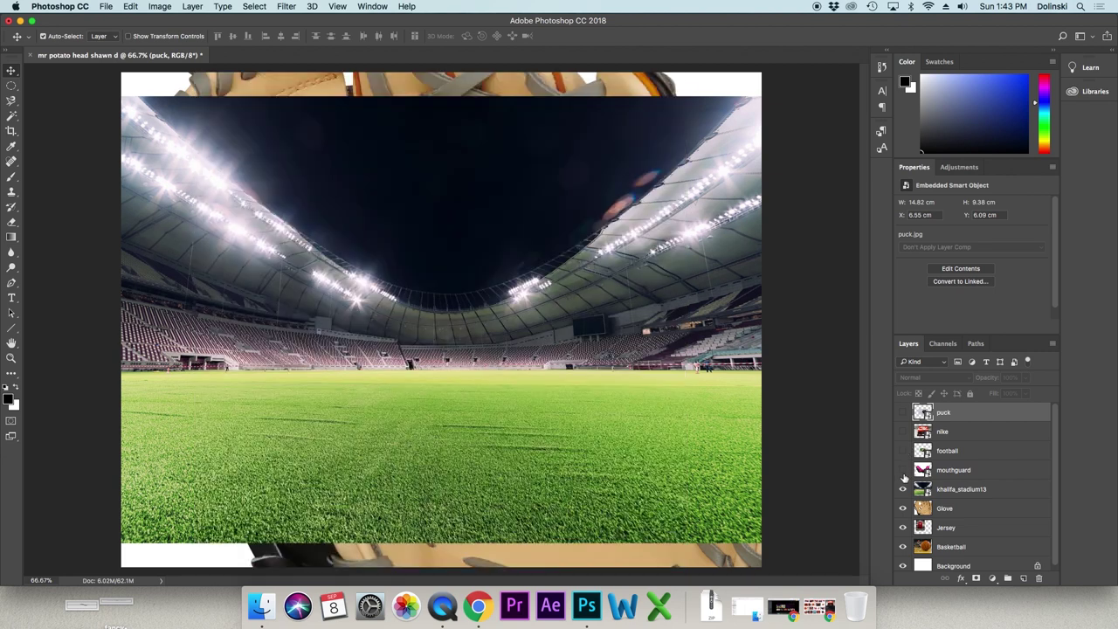
left_click(904, 489)
left_click(904, 508)
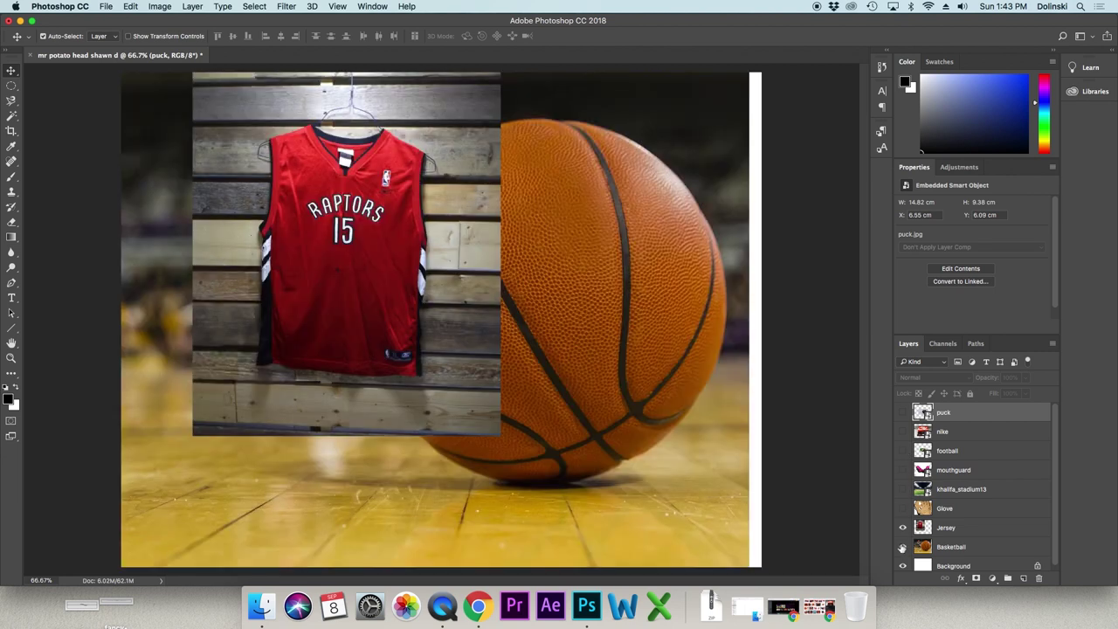
left_click(903, 547)
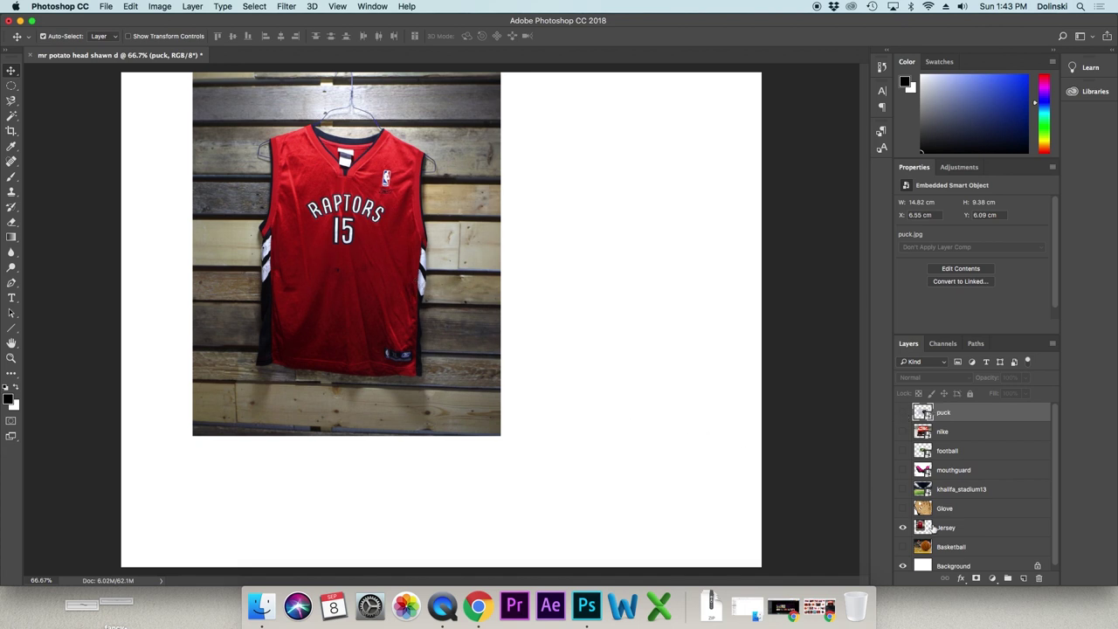
- Move the Jersey layer to the middle of the canvas, at about X 8 cm and Y 1.3 cm
left_click(957, 531)
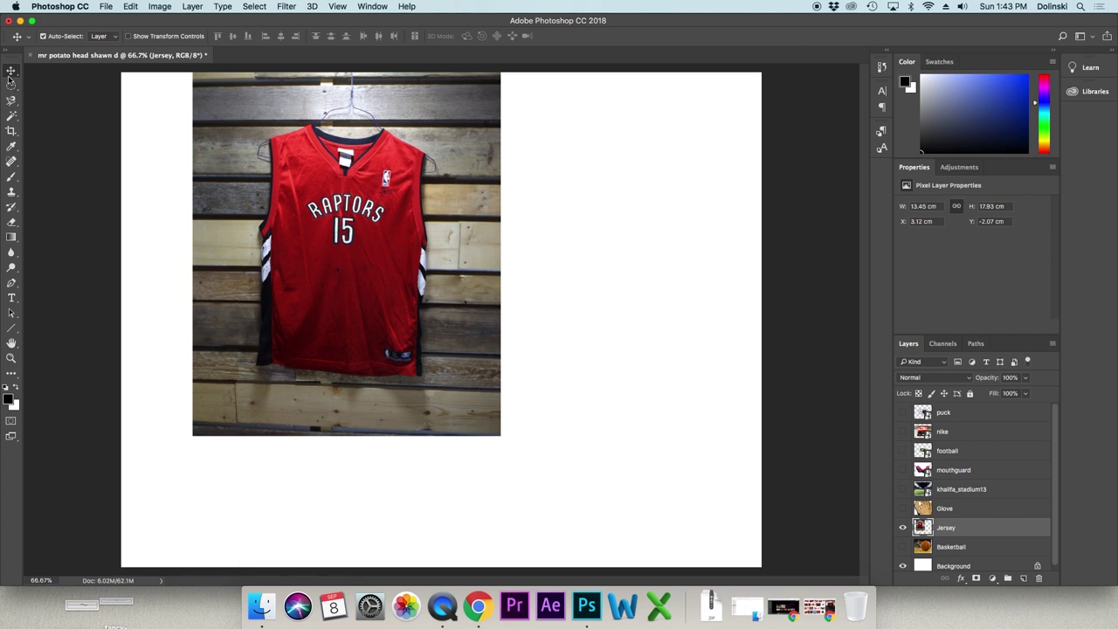
left_click_drag(278, 138, 388, 218)
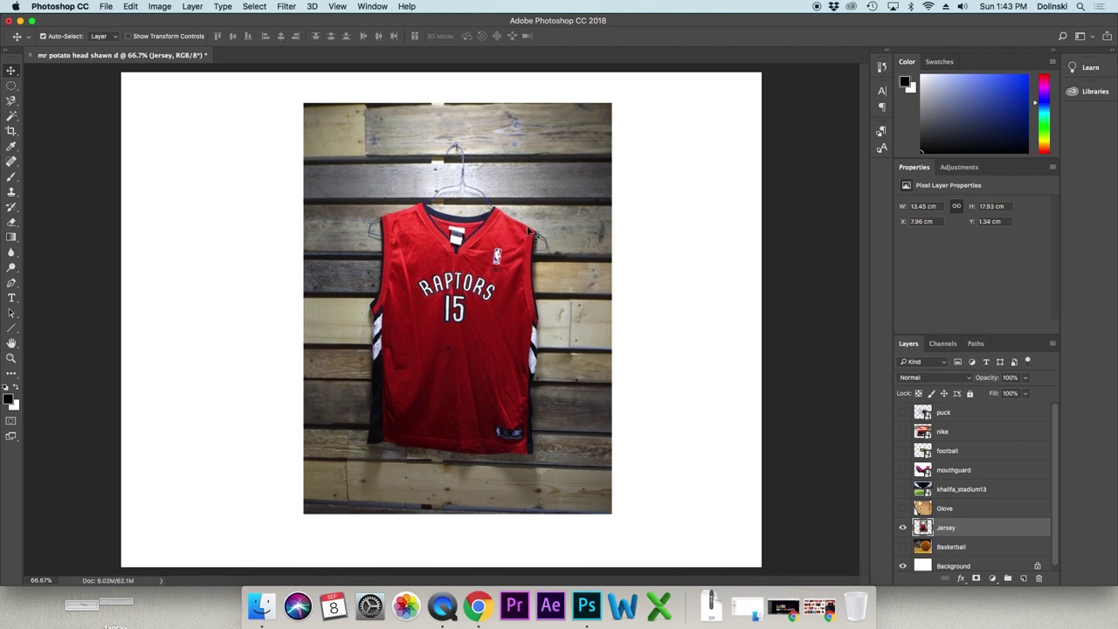
- Select the jersey on the Jersey layer with the Quick Selection tool, including the shoulders and neckline
left_click(337, 7)
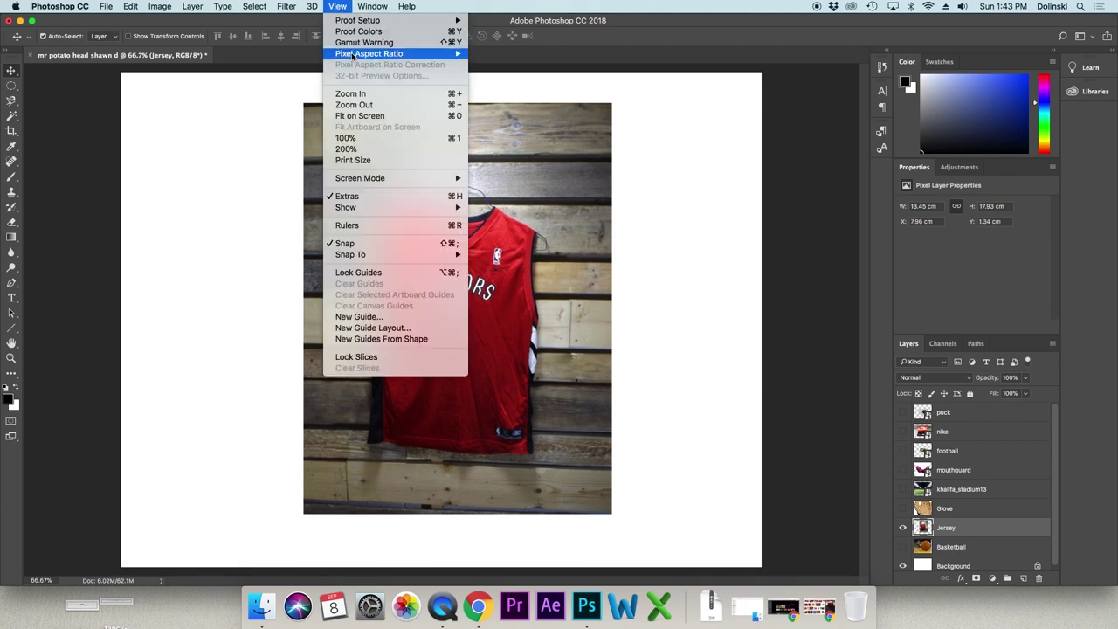
left_click(359, 88)
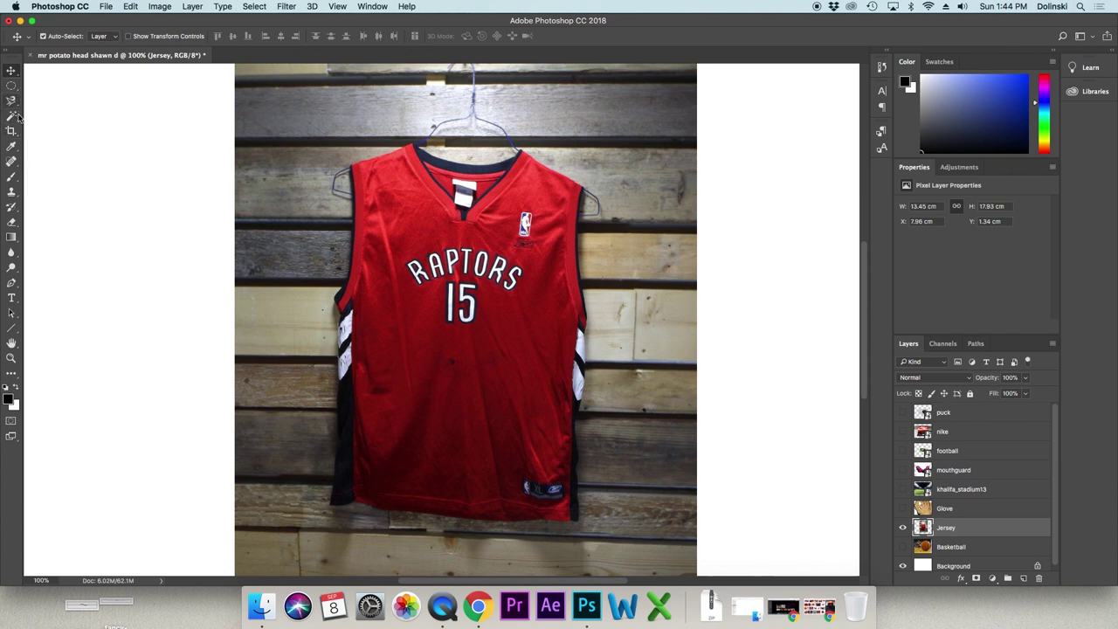
left_click(15, 119)
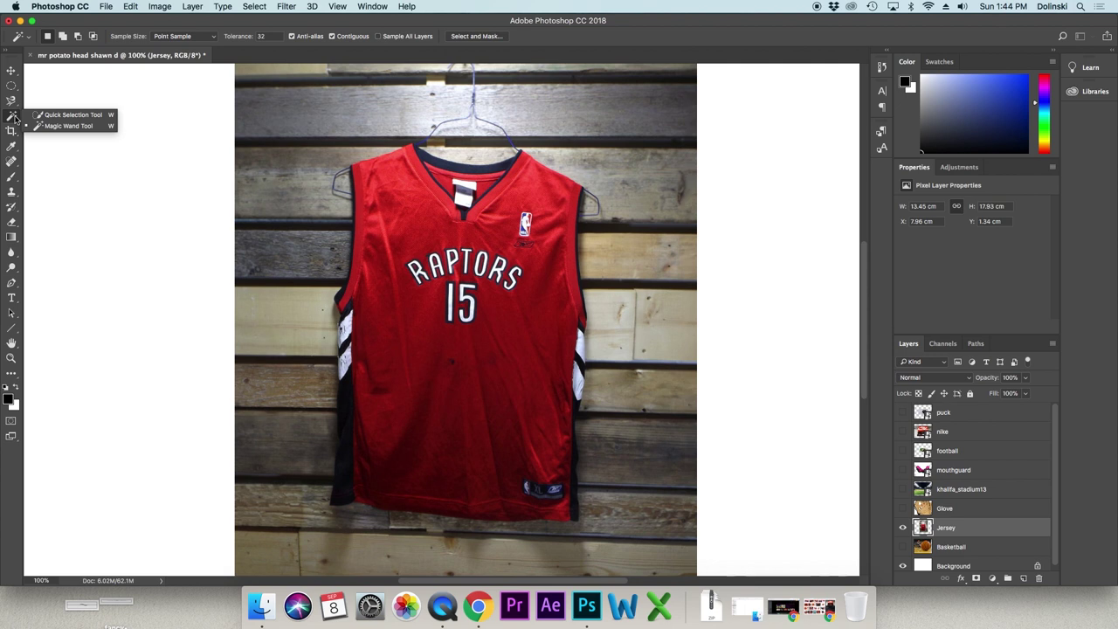
left_click(74, 116)
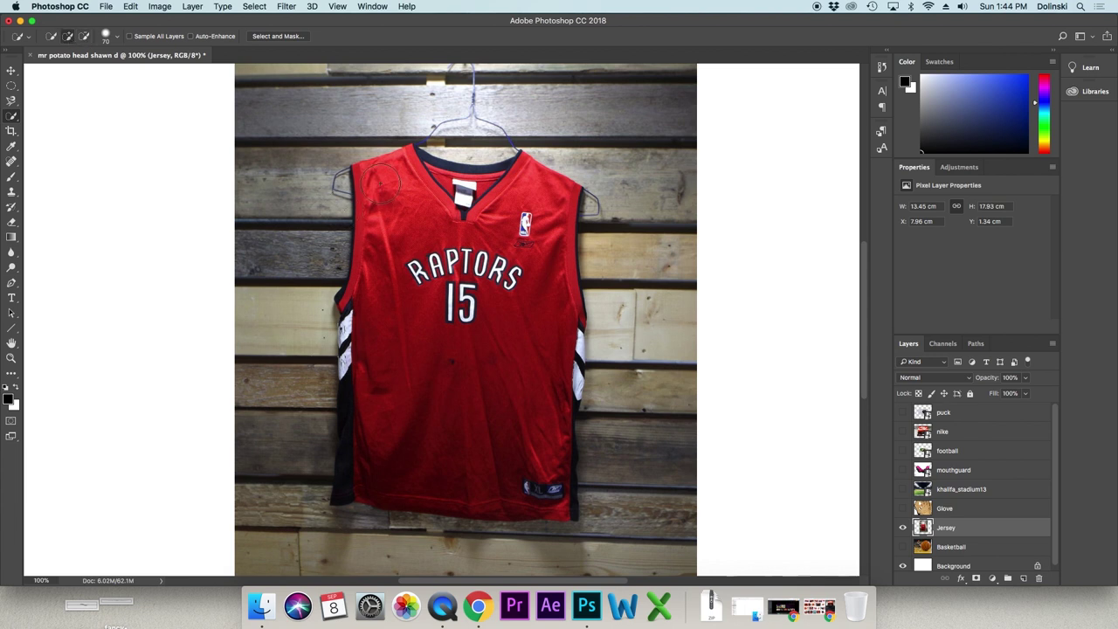
mouse_move(402, 189)
left_mouse_down()
mouse_move(394, 232)
mouse_move(364, 360)
mouse_move(365, 473)
mouse_move(427, 488)
mouse_move(550, 490)
mouse_move(536, 486)
mouse_move(559, 465)
mouse_move(552, 229)
left_mouse_up()
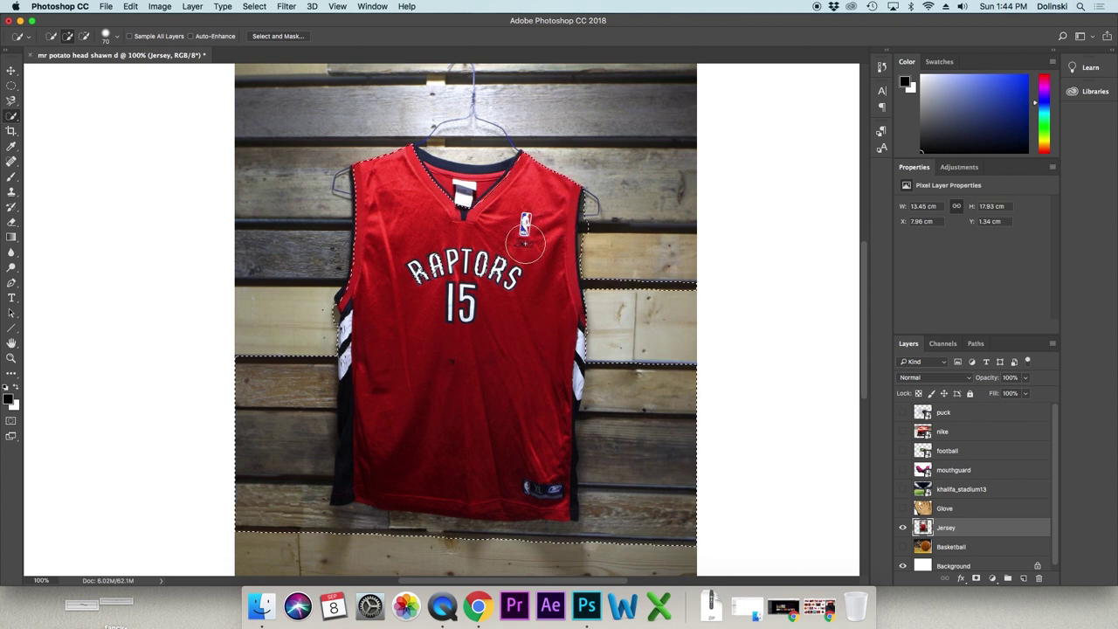
left_click_drag(422, 182, 437, 189)
- Subtract the wooden wall around the jersey from the selection
left_click(84, 36)
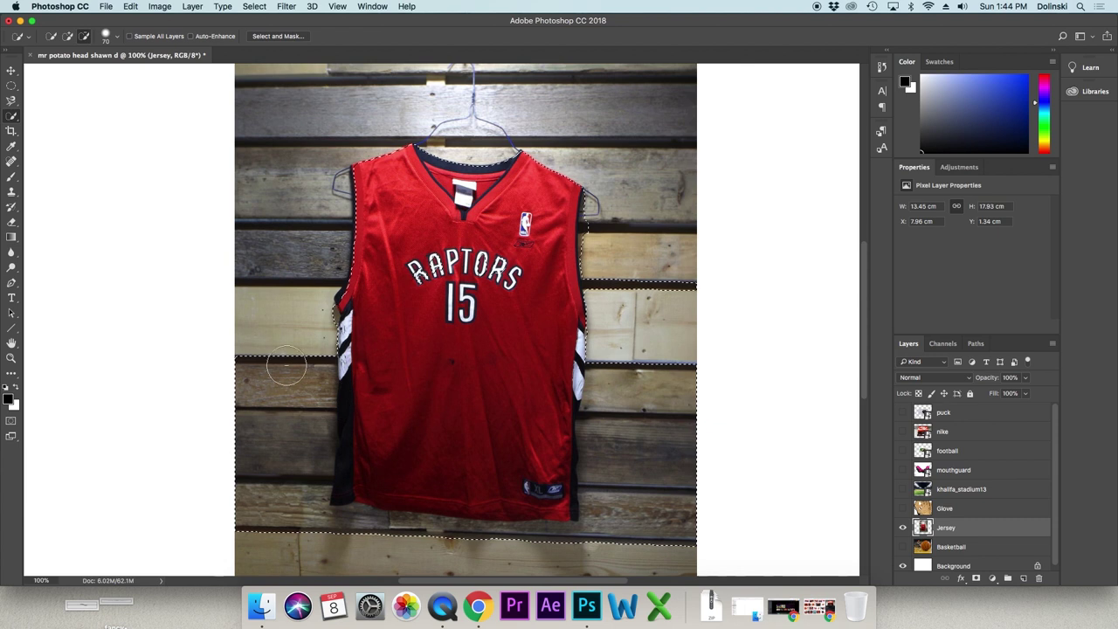
mouse_move(283, 476)
left_mouse_down()
mouse_move(306, 529)
mouse_move(333, 519)
mouse_move(454, 548)
mouse_move(524, 531)
mouse_move(601, 550)
mouse_move(588, 463)
mouse_move(625, 314)
mouse_move(605, 259)
left_mouse_up()
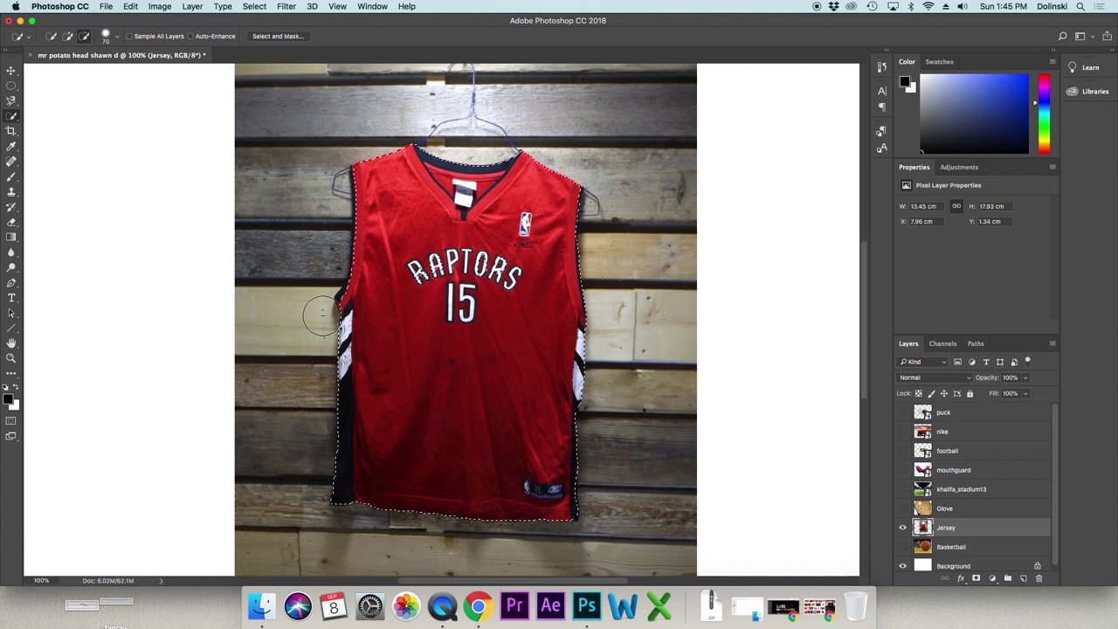
left_click(67, 38)
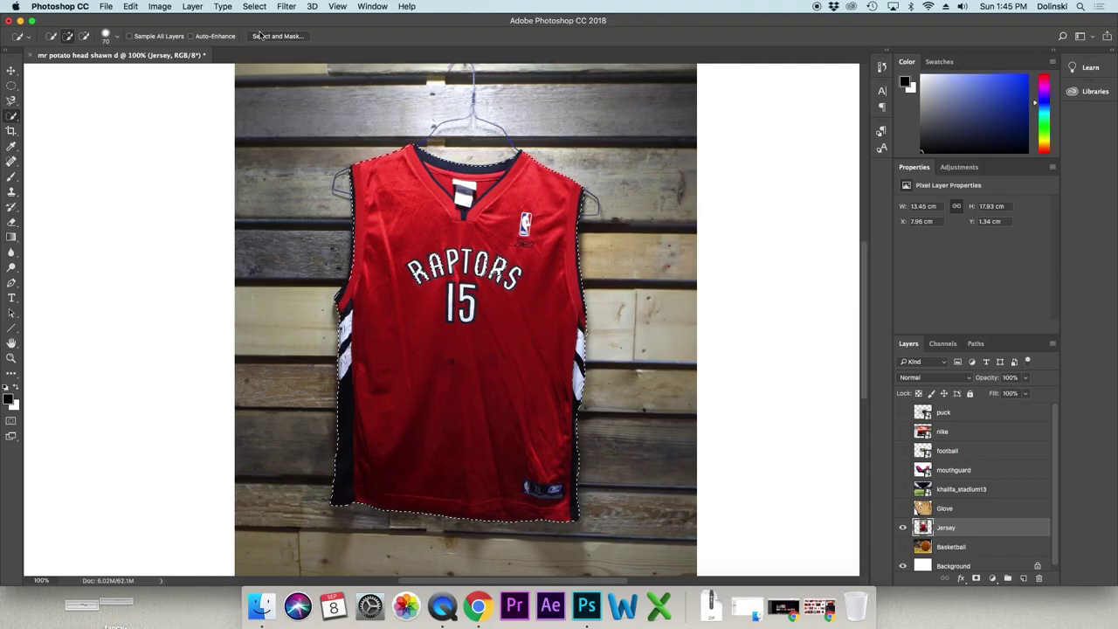
- Open the jersey selection in Select and Mask and preview it in the different view modes, ending on Overlay
left_click(276, 37)
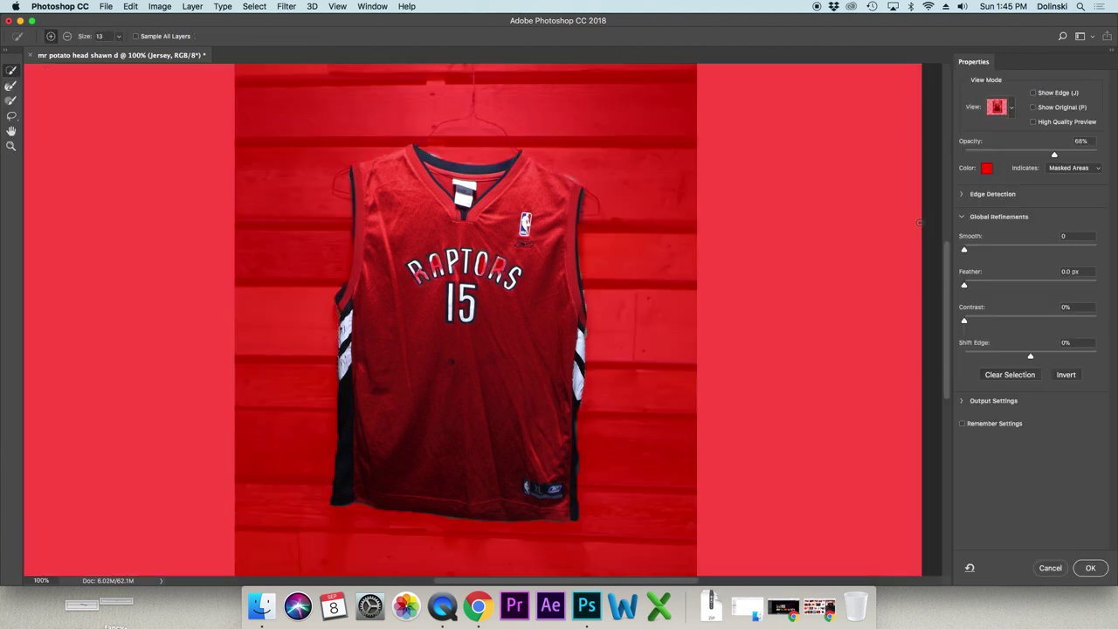
left_click(1010, 108)
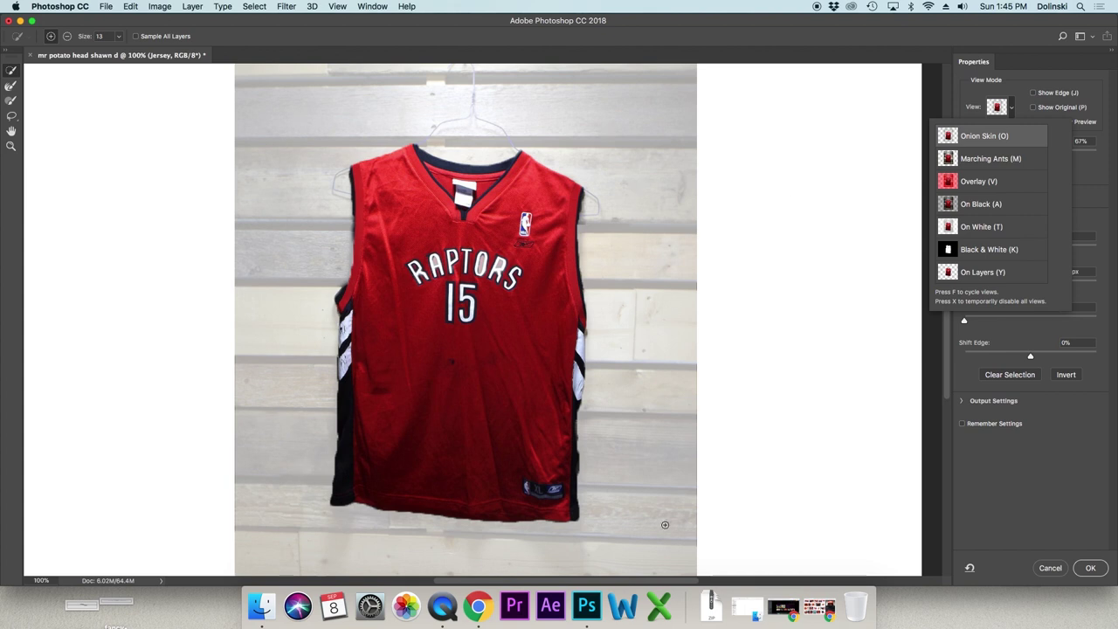
left_click(991, 158)
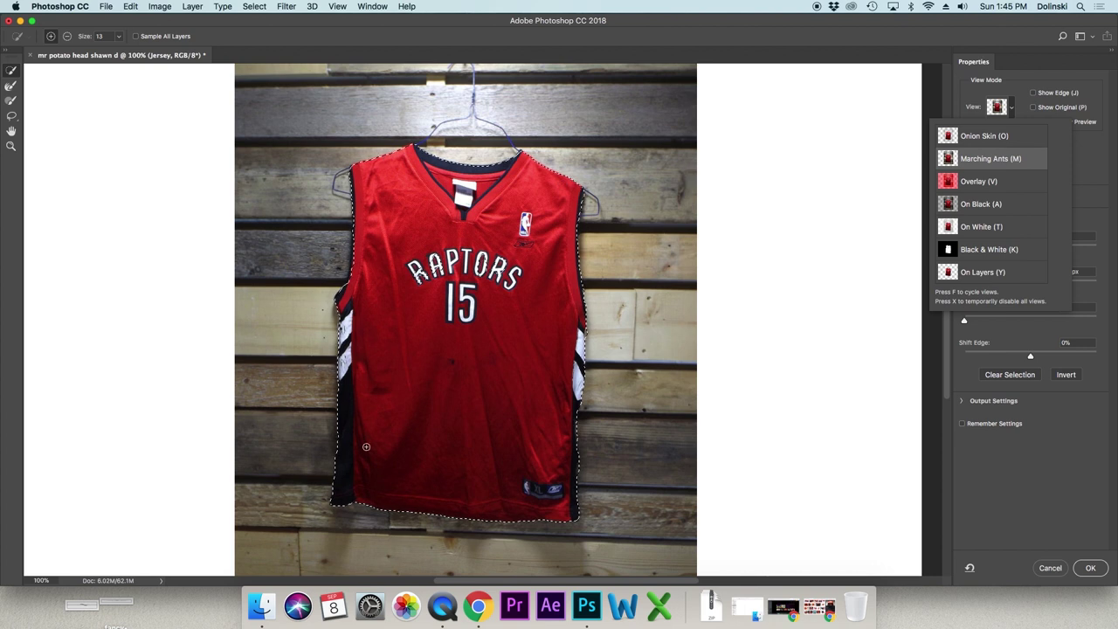
left_click(980, 182)
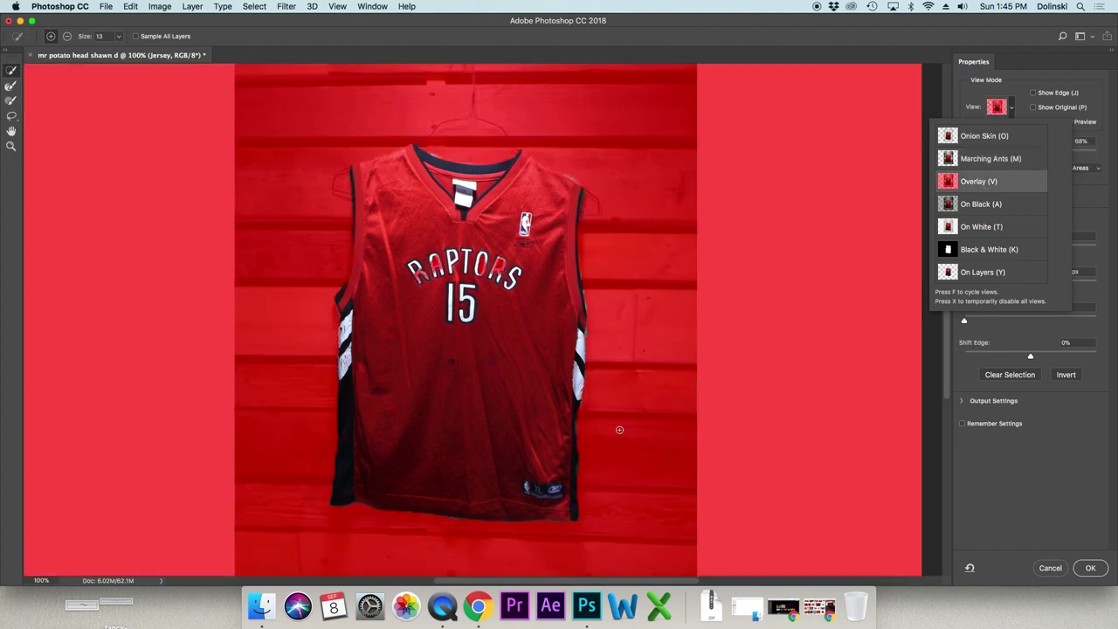
left_click(980, 204)
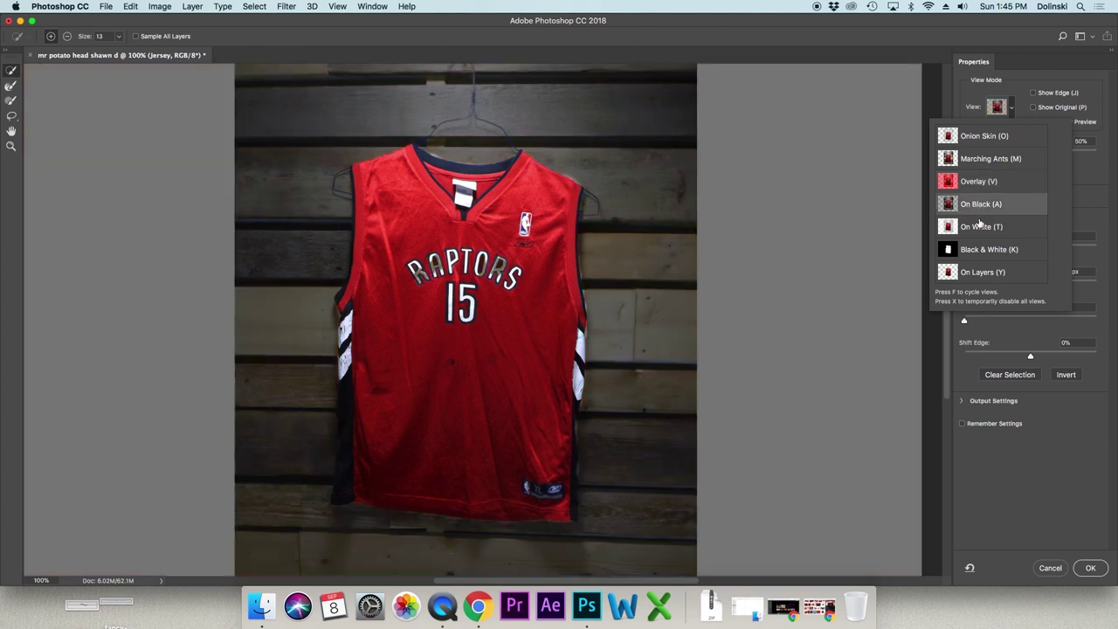
left_click(980, 227)
left_click(980, 251)
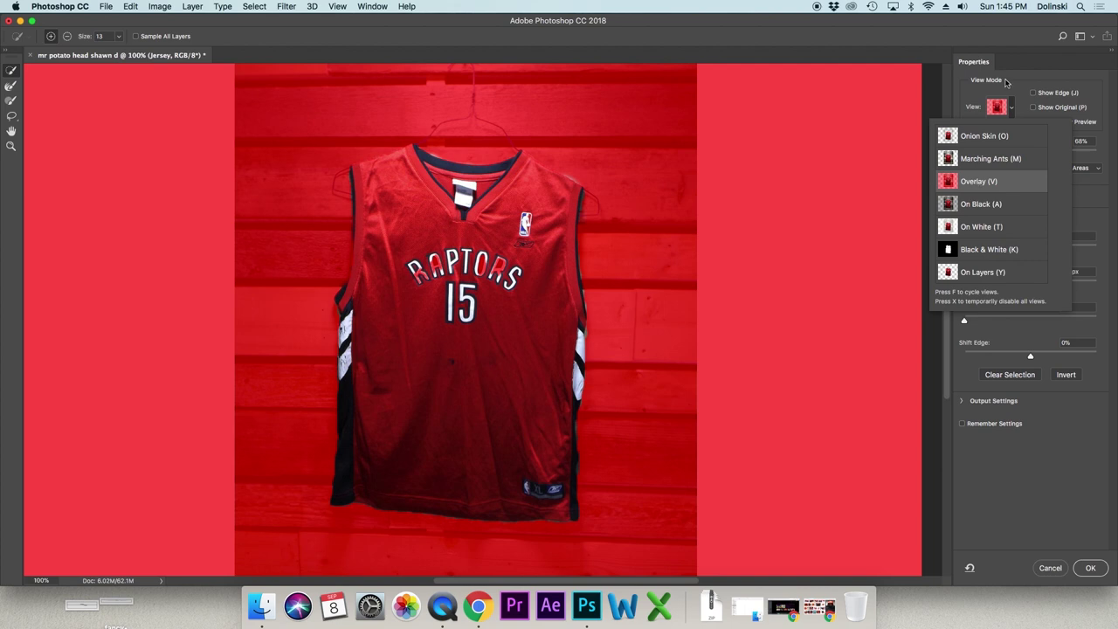
left_click(1014, 87)
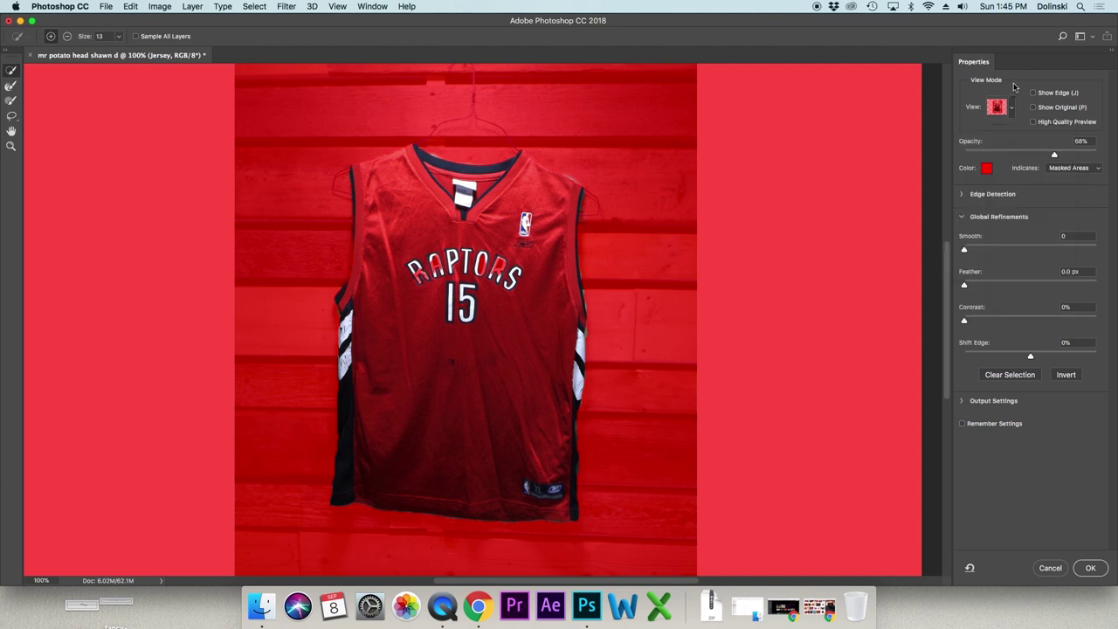
- Refine the selection with overlay opacity 67%, Smooth 72, Feather 1.0 px and Shift Edge -25%, and apply it
mouse_move(1054, 155)
left_mouse_down()
mouse_move(964, 155)
mouse_move(1117, 153)
mouse_move(1055, 155)
left_mouse_up()
left_click_drag(965, 251, 1053, 252)
left_click_drag(965, 288, 971, 289)
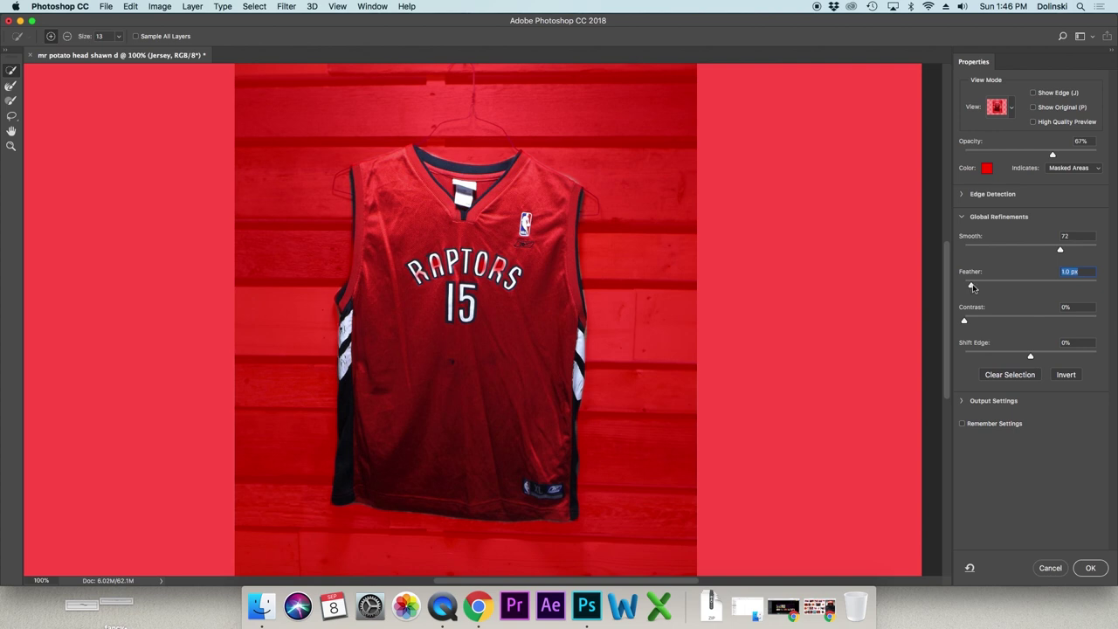
left_click_drag(1032, 359, 1010, 358)
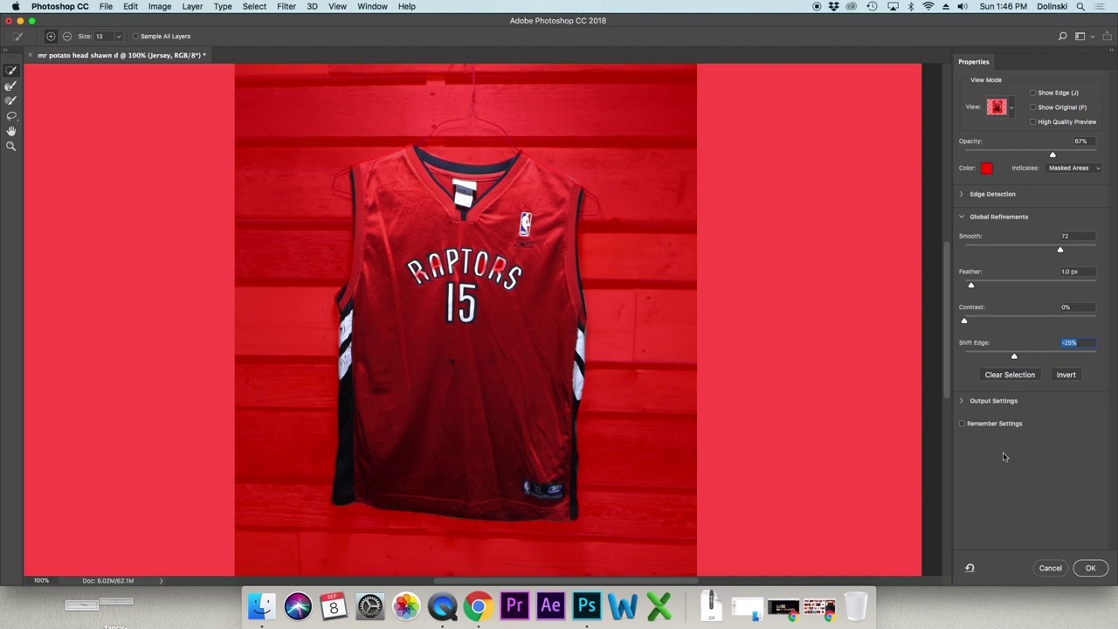
left_click(1090, 569)
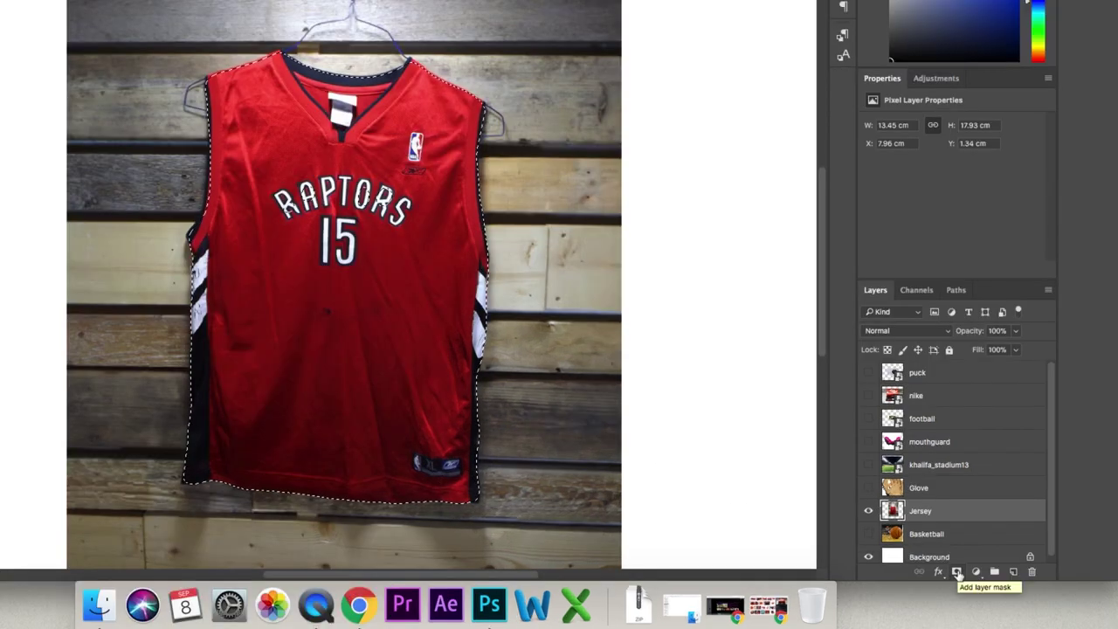
- Add a layer mask to the Jersey layer from the selection and hide the Background layer
left_click(958, 572)
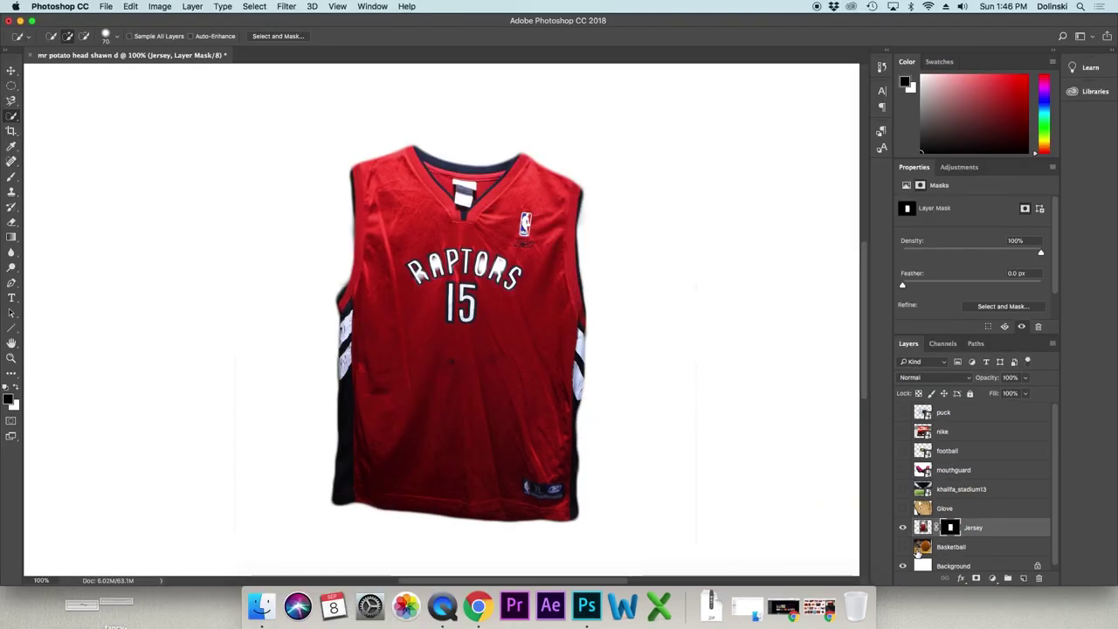
left_click(902, 566)
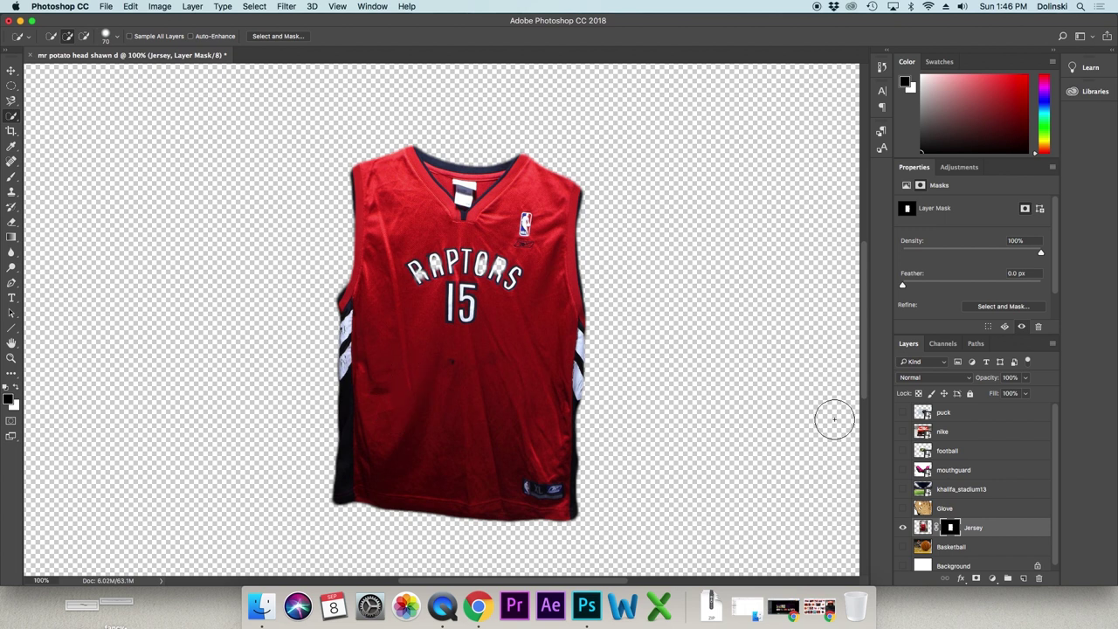
- Move the cut-out jersey slightly up and to the left on the canvas
left_click(11, 70)
left_click_drag(357, 247, 390, 211)
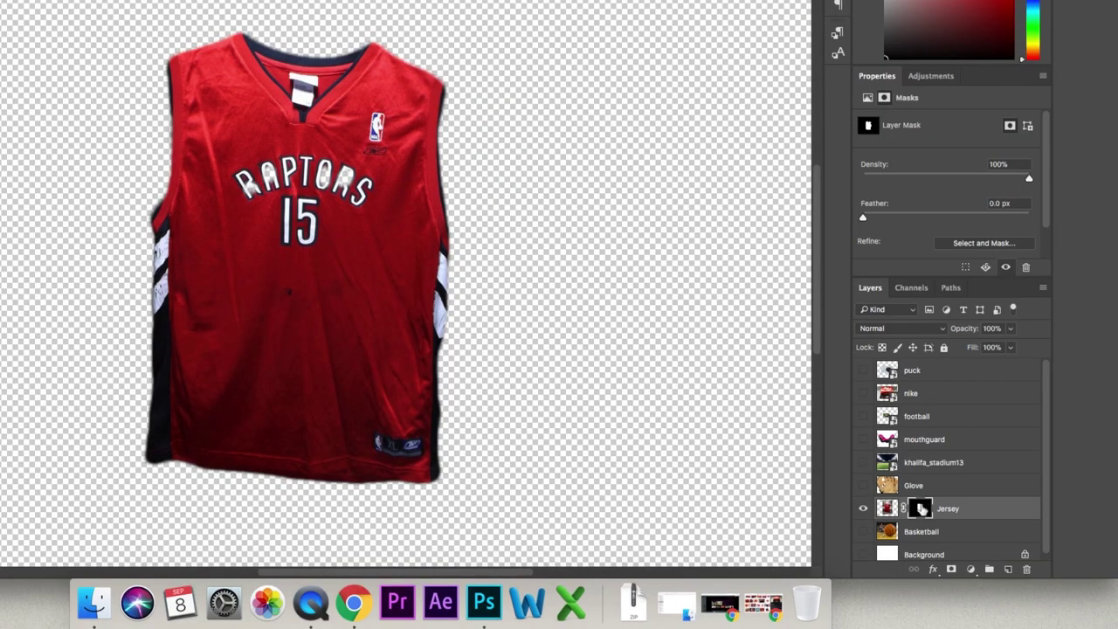
- Target the Jersey layer mask and set the brush to 25 px with about 76% hardness
left_click(887, 508)
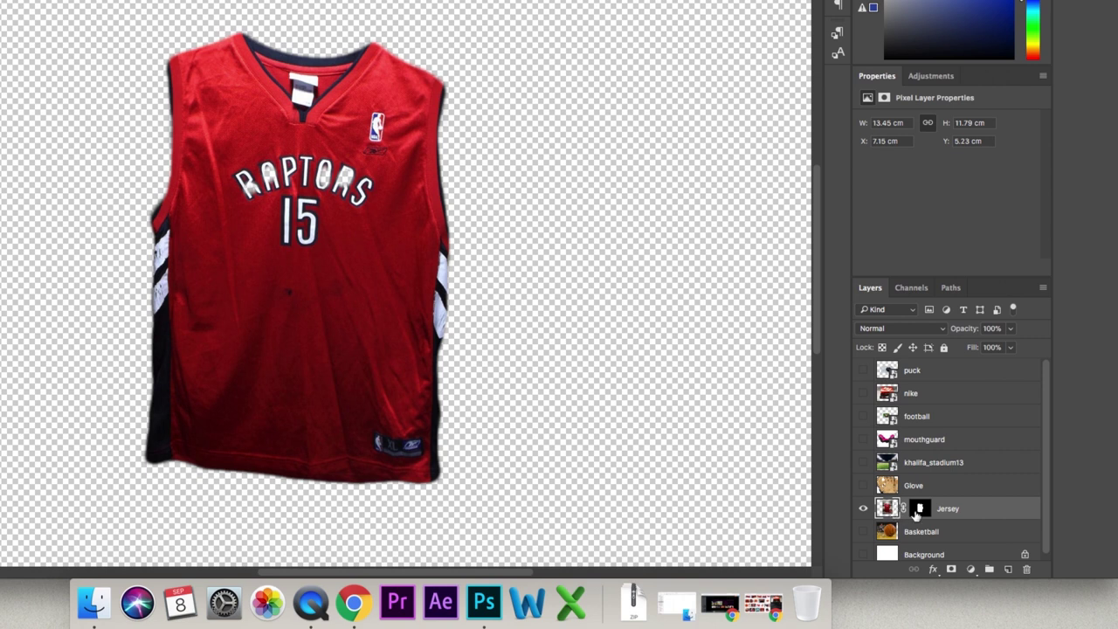
left_click(919, 511)
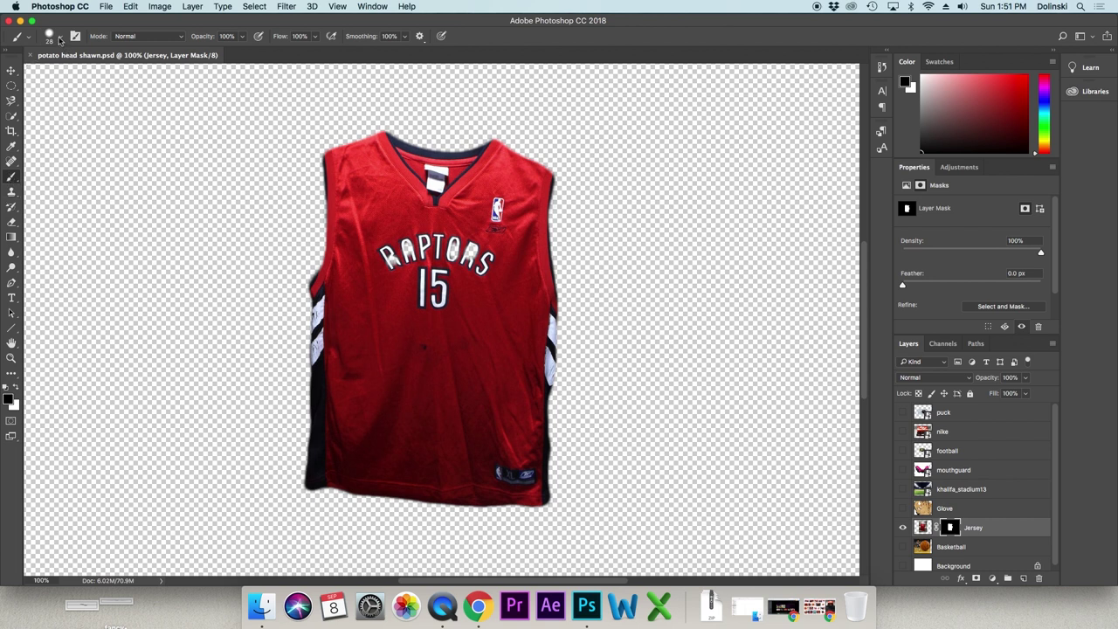
left_click(60, 37)
mouse_move(80, 75)
left_mouse_down()
mouse_move(120, 76)
mouse_move(74, 76)
mouse_move(83, 99)
mouse_move(66, 98)
mouse_move(149, 100)
mouse_move(122, 101)
left_mouse_up()
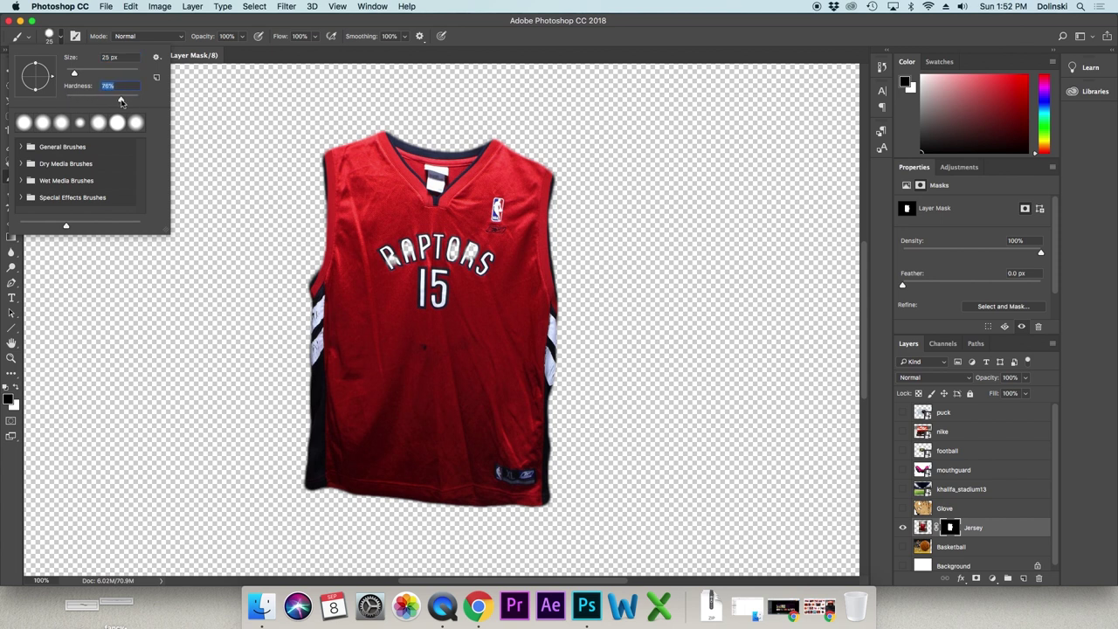
key("Return")
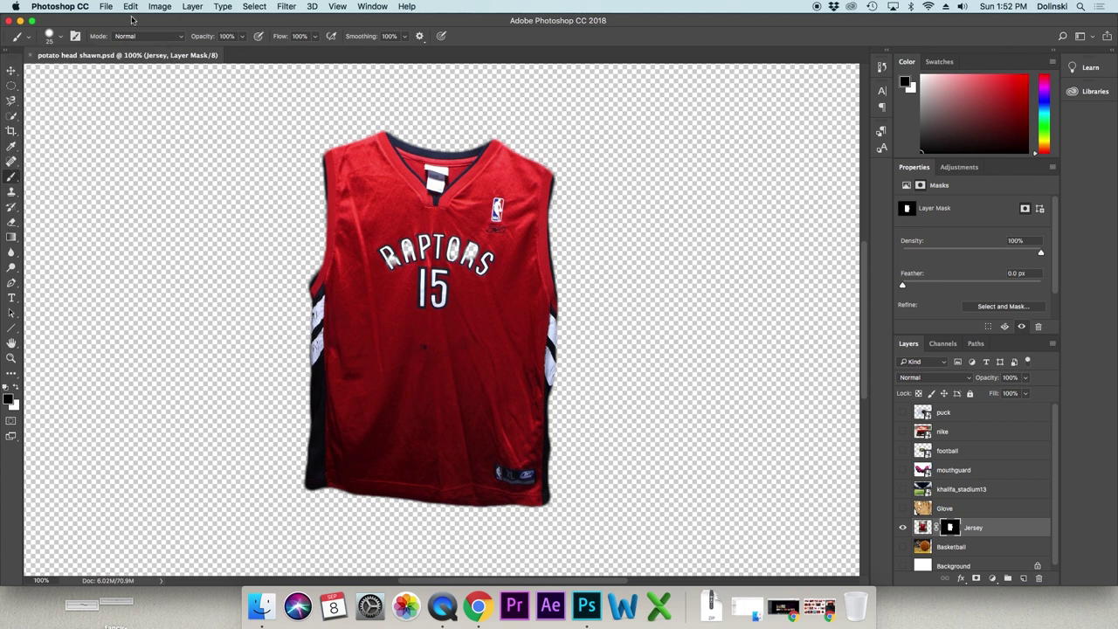
- Set the foreground colour to black (000000) and swap the colours so that white is the painting colour
left_click(16, 390)
left_click(18, 388)
left_click(10, 398)
left_click(639, 332)
left_click_drag(638, 332, 534, 329)
left_click(833, 254)
left_click(10, 400)
type("000000")
left_click(822, 253)
left_click(17, 387)
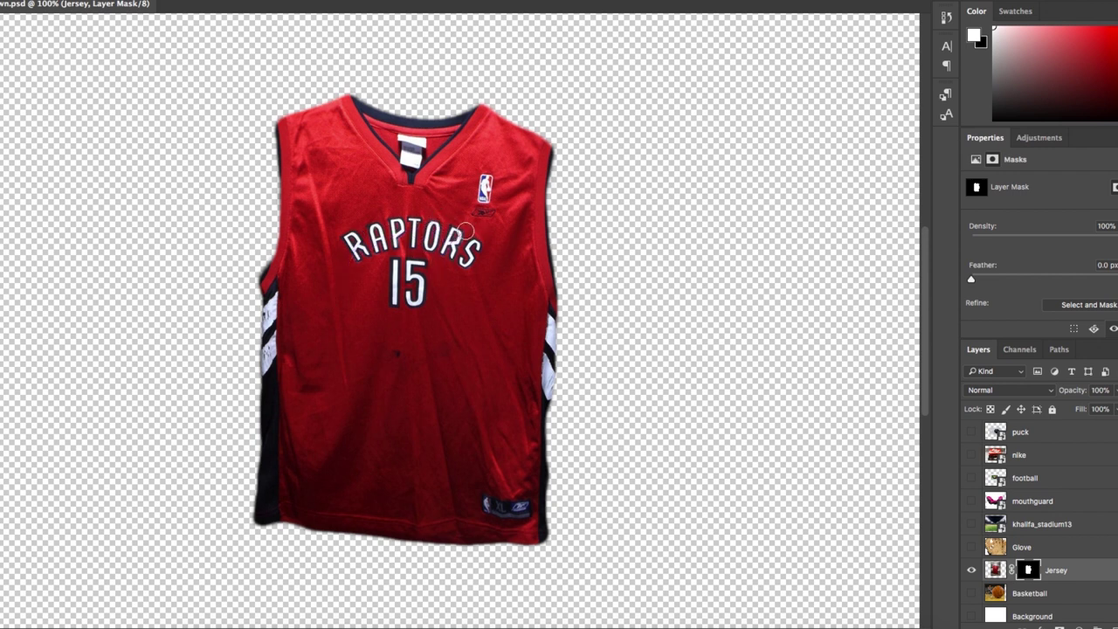
- Paint white on the Jersey mask to restore the RAPTORS lettering and reveal a patch of wall beside the jersey's lower left side
mouse_move(479, 247)
left_mouse_down()
mouse_move(463, 302)
mouse_move(349, 261)
mouse_move(419, 252)
mouse_move(401, 284)
mouse_move(288, 272)
left_mouse_up()
mouse_move(285, 236)
left_mouse_down()
mouse_move(288, 172)
mouse_move(285, 252)
mouse_move(291, 166)
left_mouse_up()
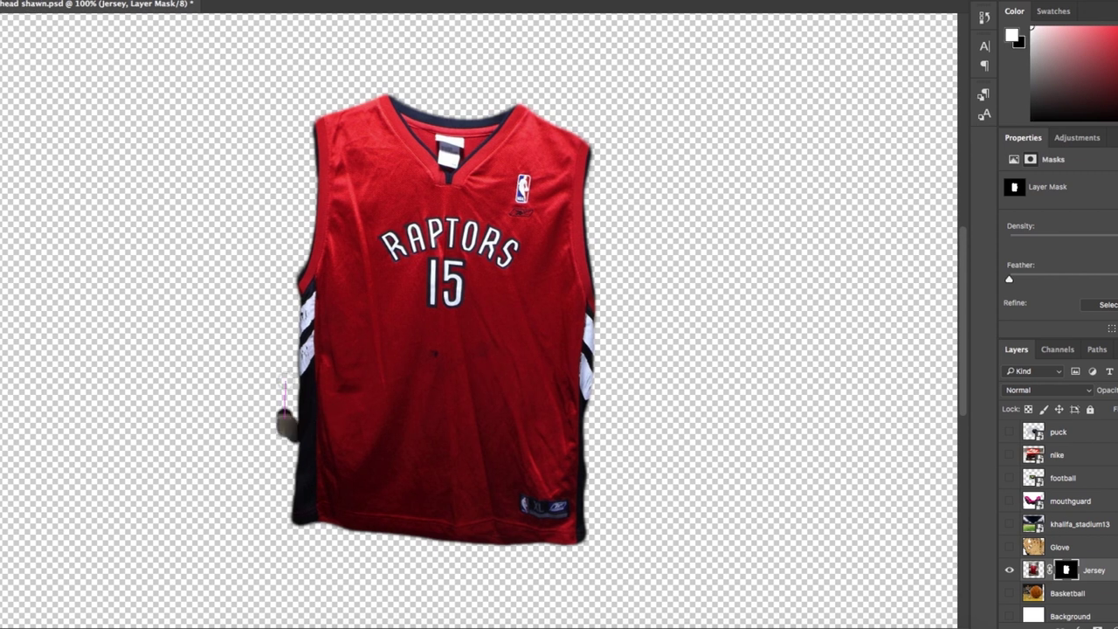
left_click_drag(250, 430, 254, 407)
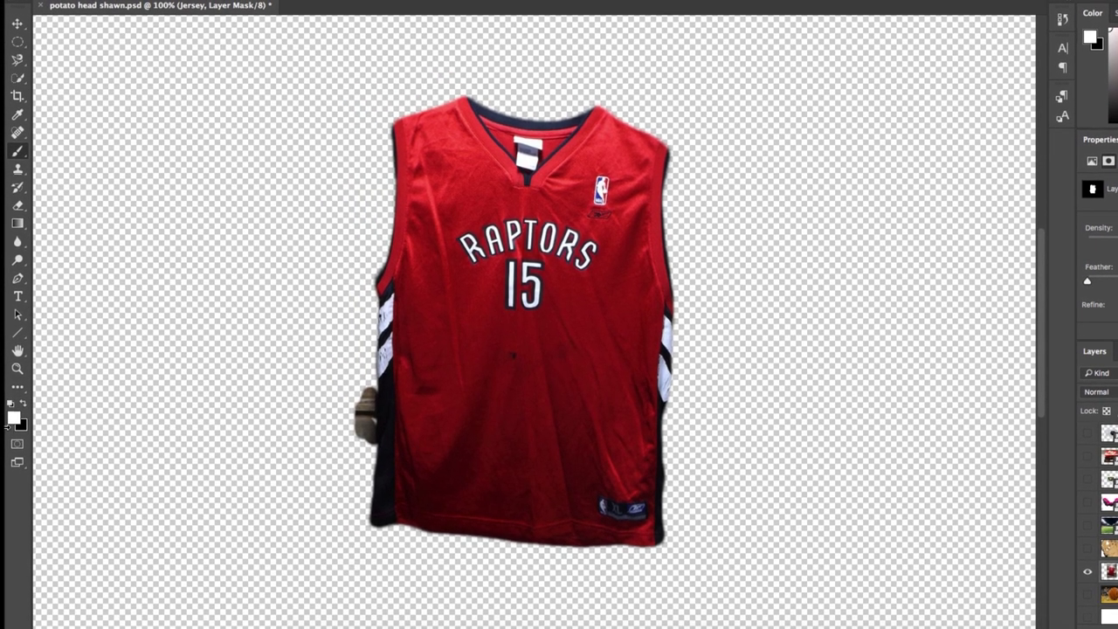
- Paint black on the Jersey mask to hide the patch of wooden wall beside the jersey's left side
key("x")
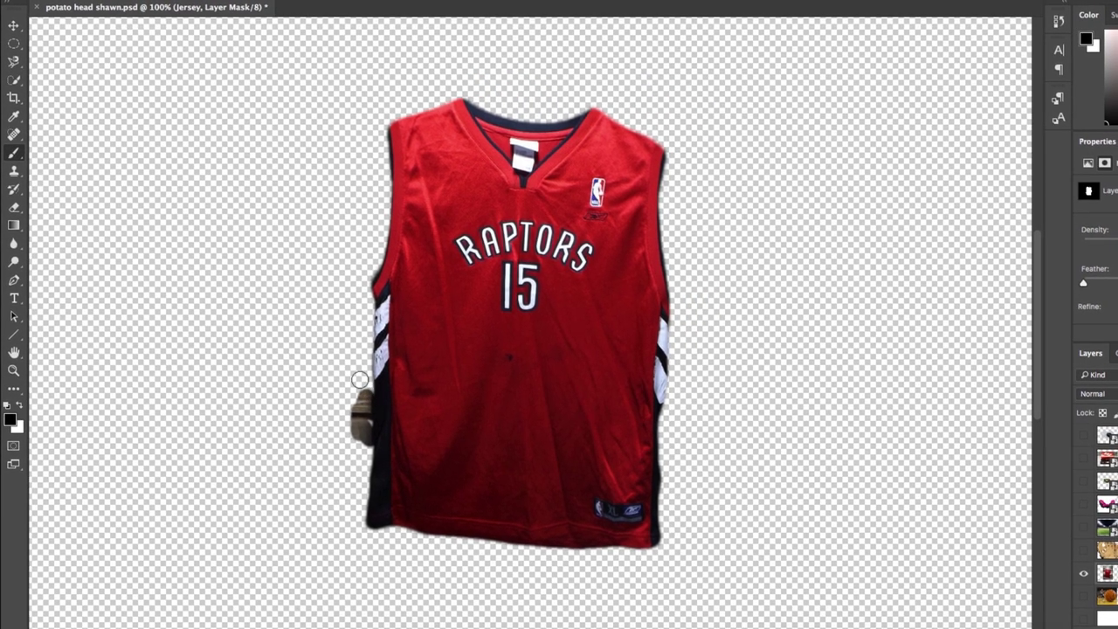
left_click(401, 1)
left_click(378, 418)
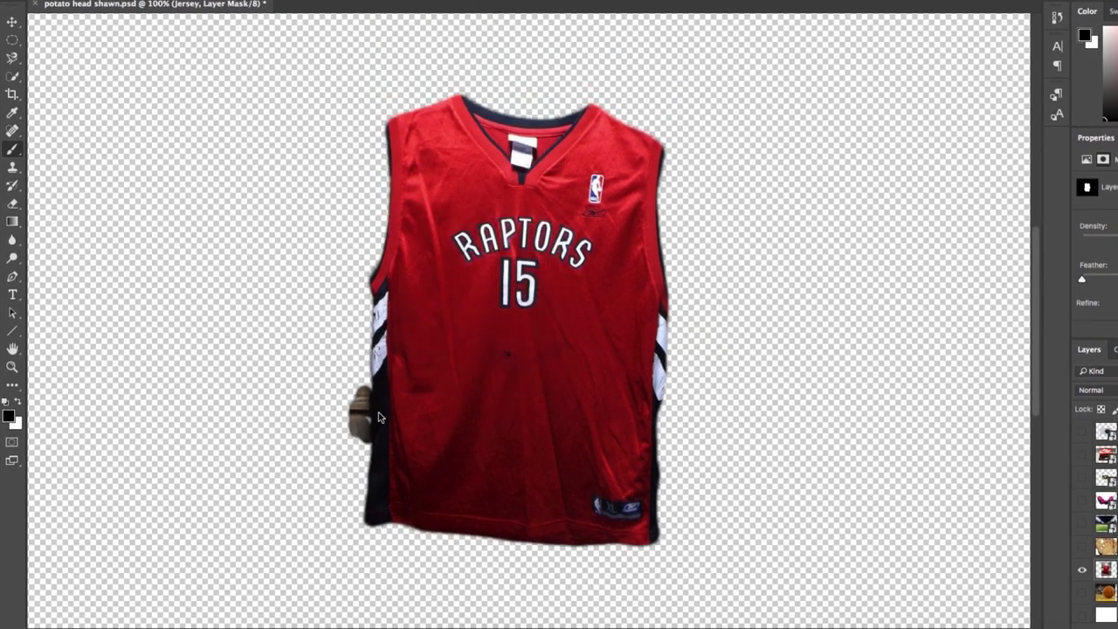
key("super+plus")
scroll(309, 418, "down", 3)
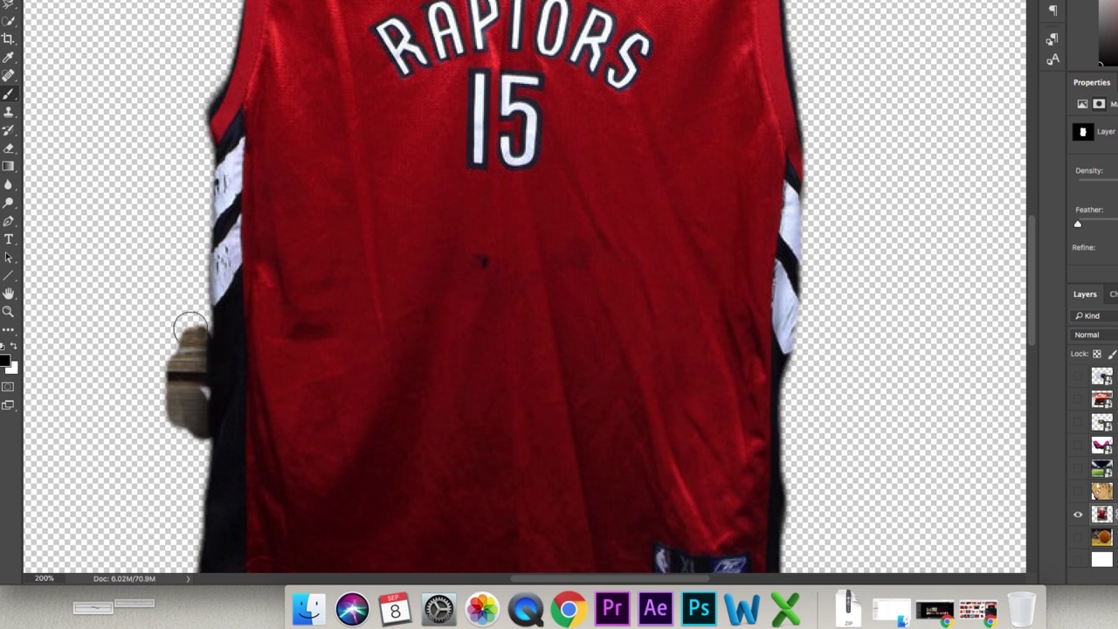
mouse_move(191, 331)
left_mouse_down()
mouse_move(188, 459)
mouse_move(175, 396)
mouse_move(174, 445)
mouse_move(167, 364)
left_mouse_up()
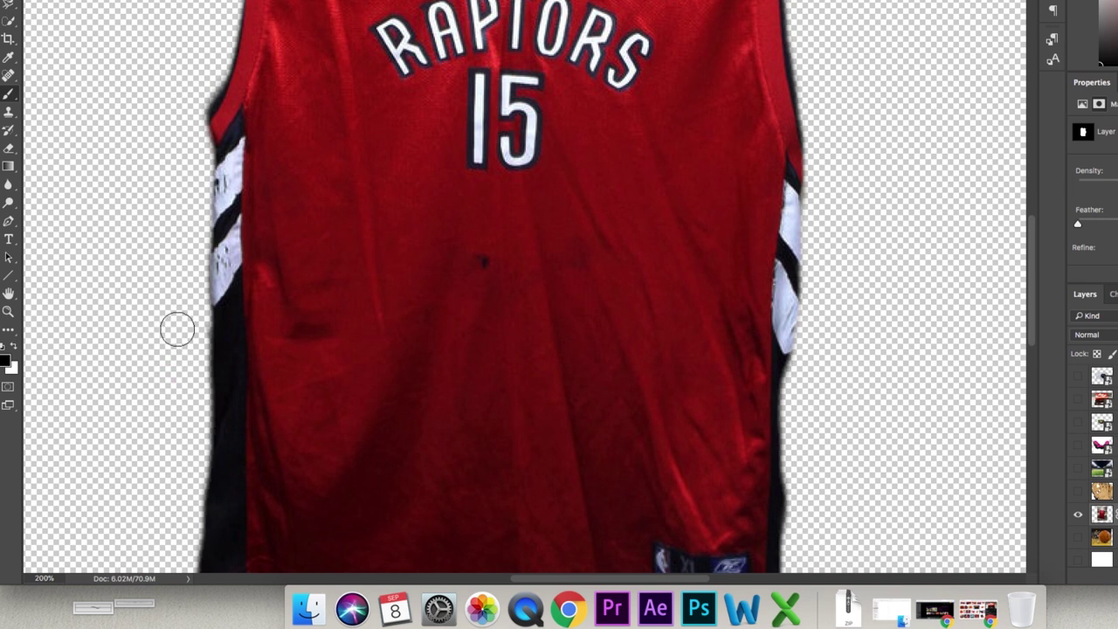
scroll(960, 275, "down", 2)
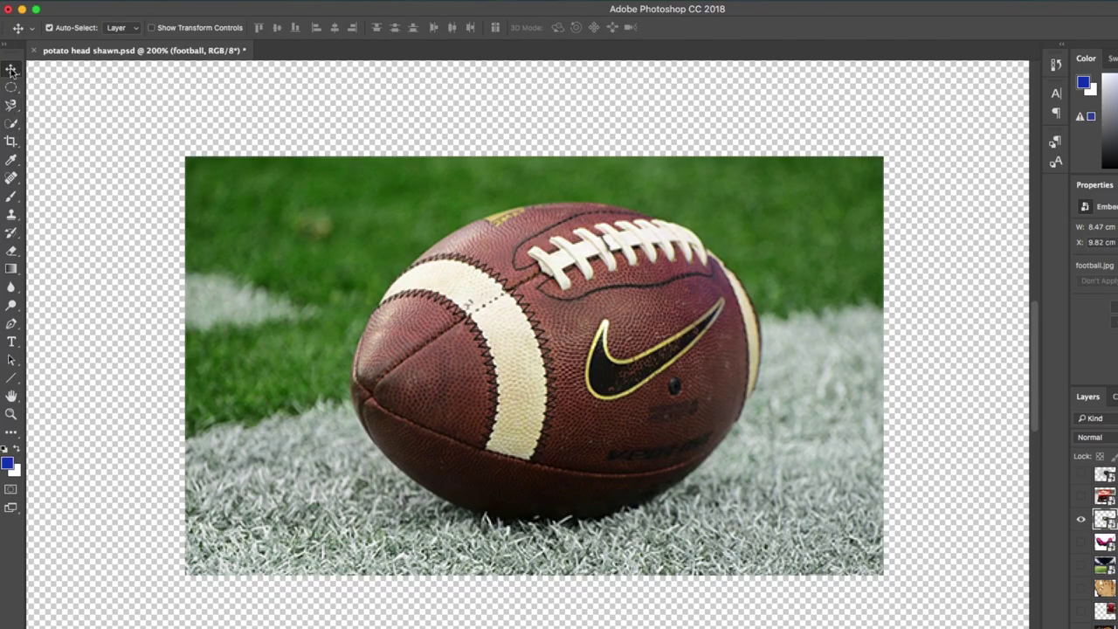
- Trace the football's full outline with the Magnetic Lasso and close the selection at its starting point
left_click(10, 107)
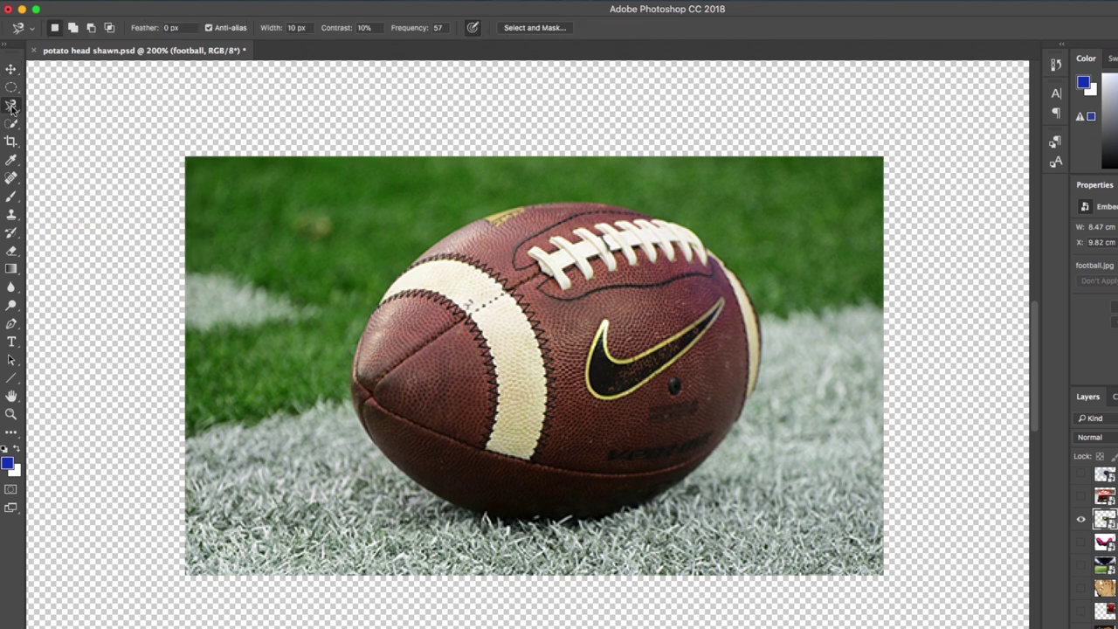
mouse_move(12, 109)
left_mouse_down()
mouse_move(52, 110)
mouse_move(85, 135)
left_mouse_up()
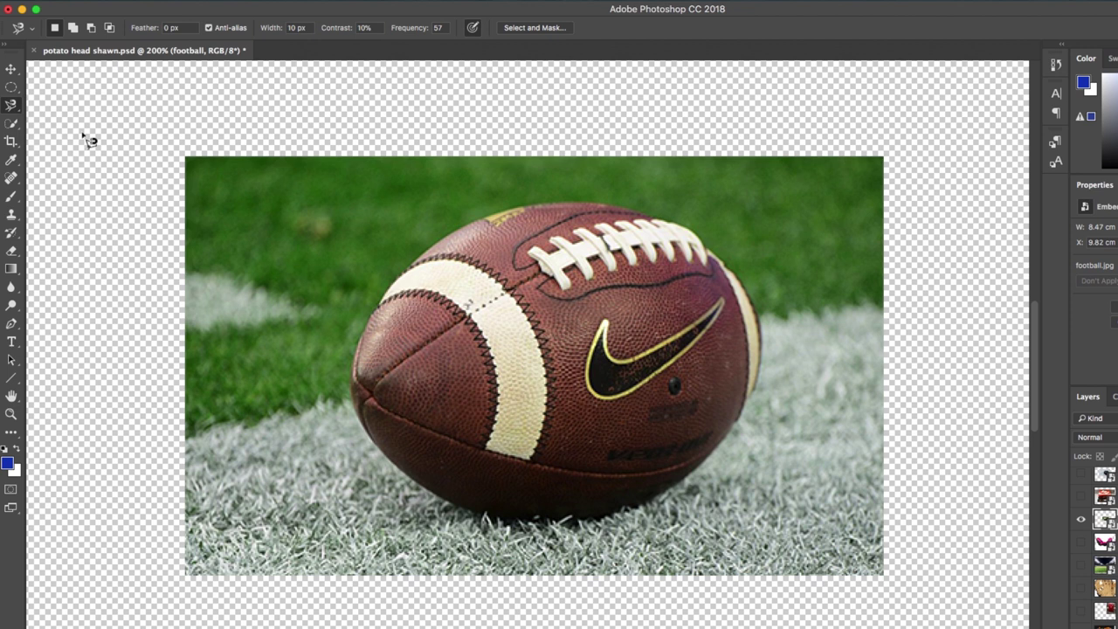
left_click(424, 254)
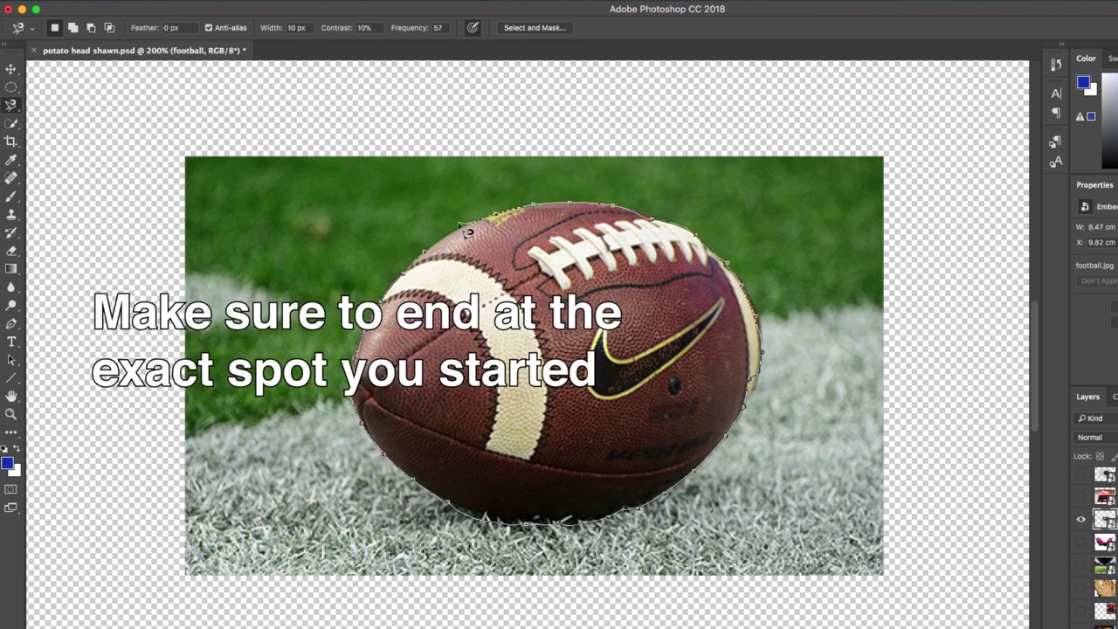
left_click(428, 263)
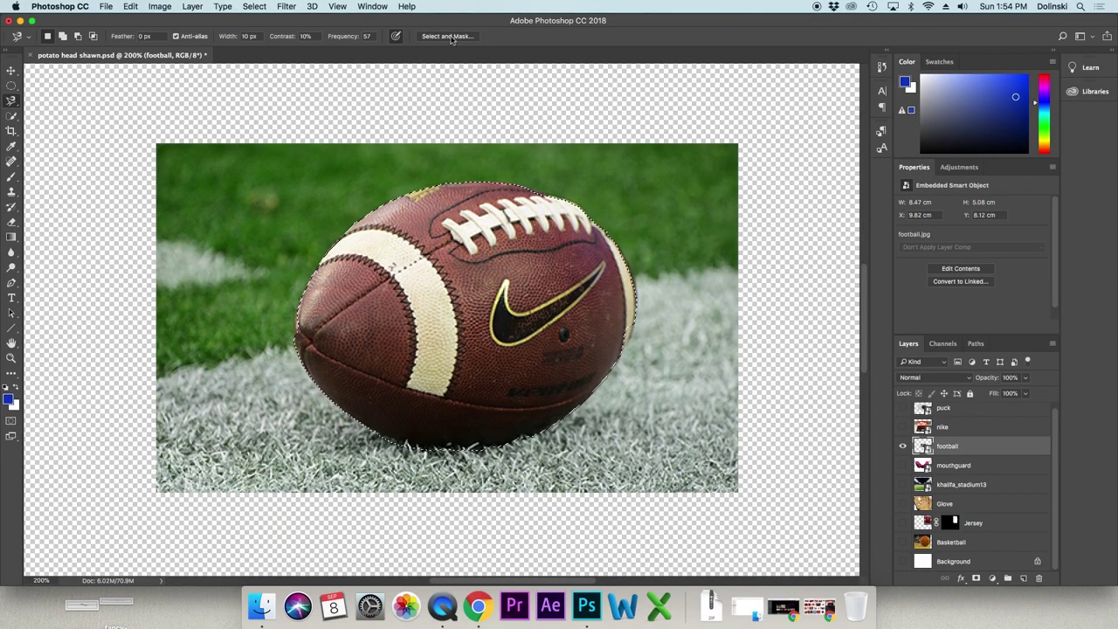
- Refine the football selection with smooth 70, feather 1.0 px and shift edge -16%, and add it as a layer mask
left_click(535, 27)
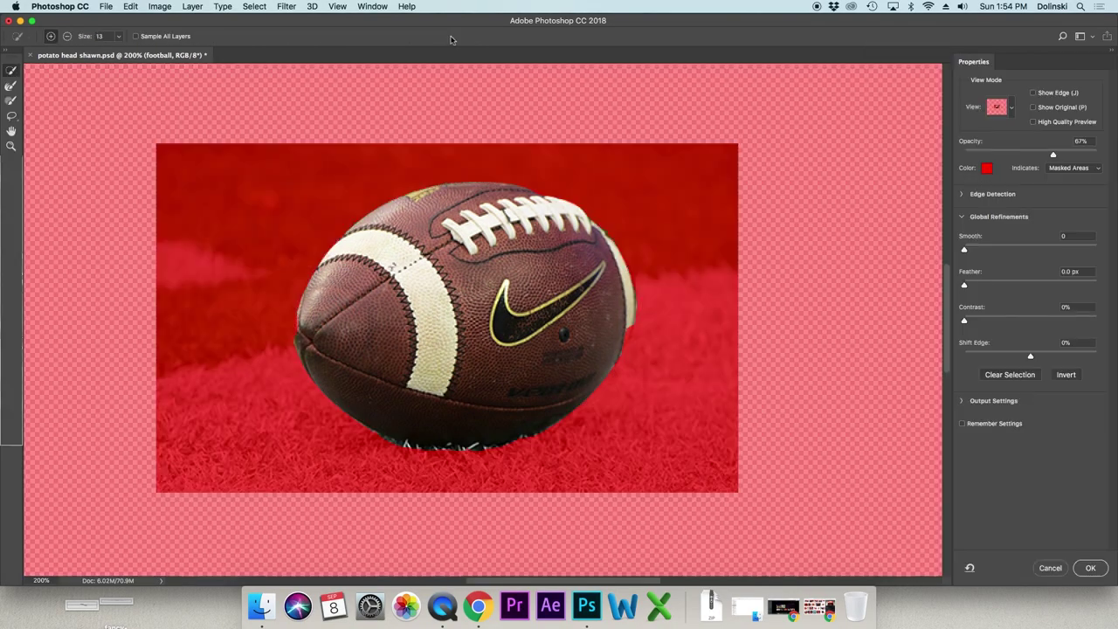
left_click_drag(965, 249, 1018, 252)
left_click_drag(965, 285, 968, 289)
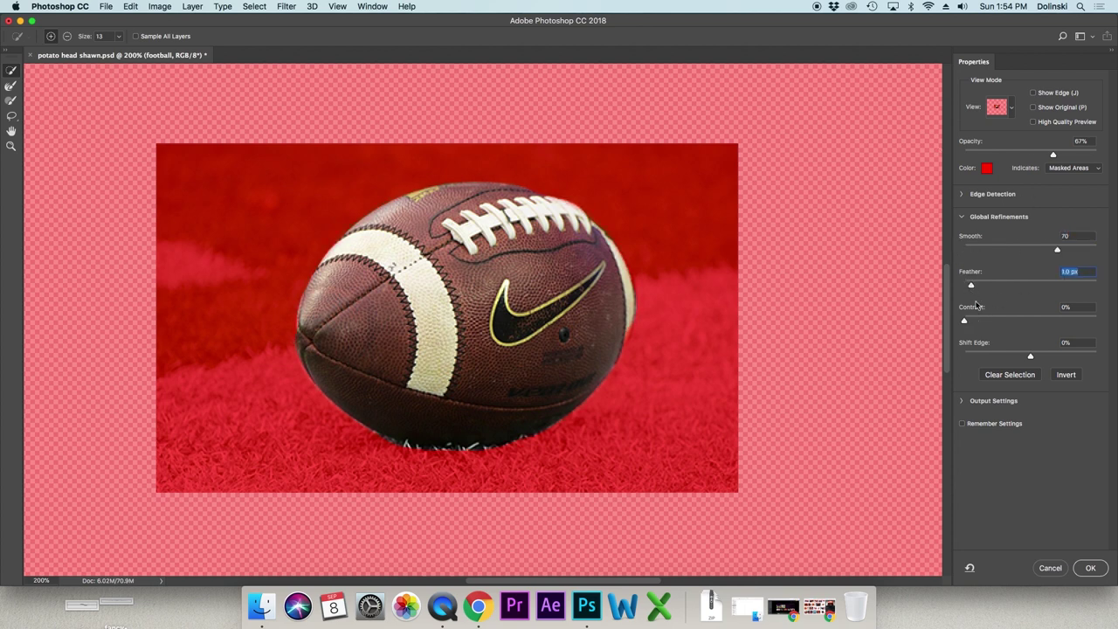
left_click_drag(1032, 358, 1023, 358)
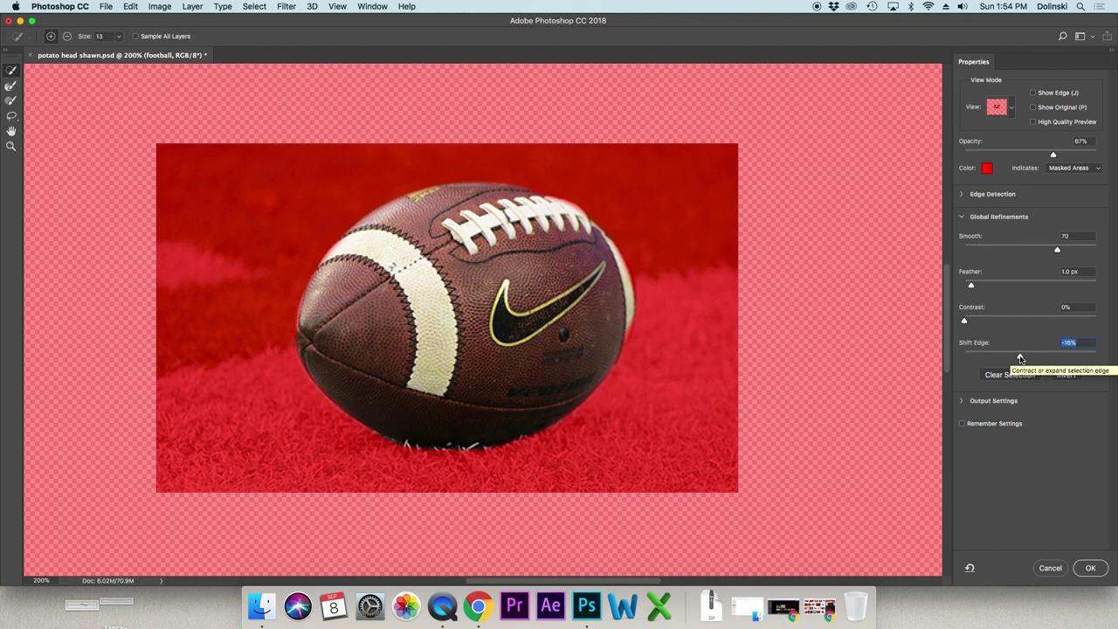
left_click(1091, 568)
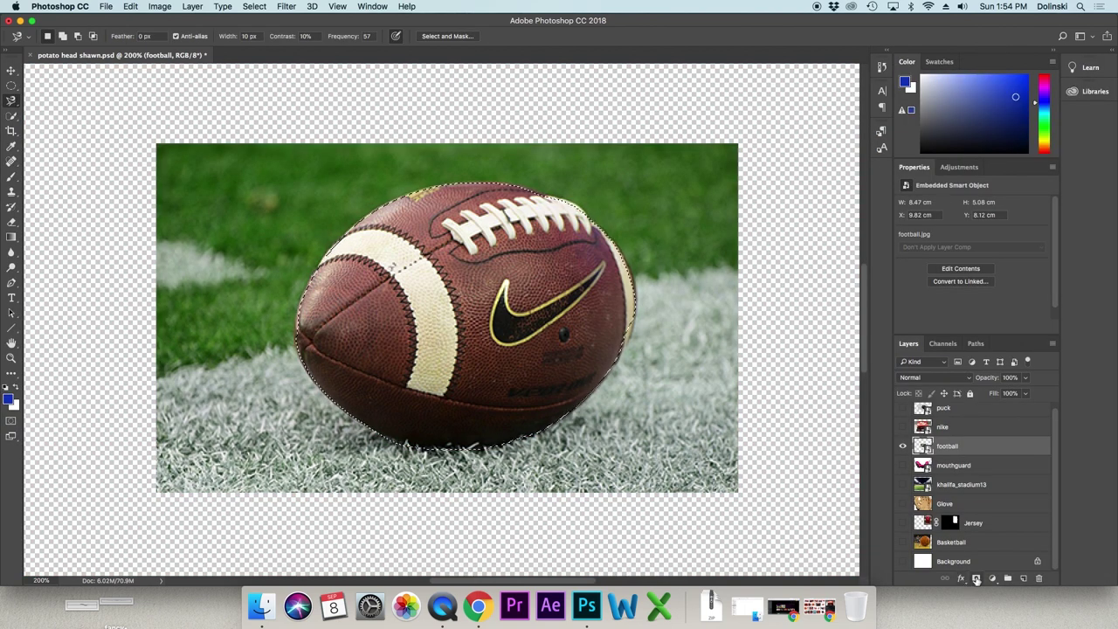
left_click(976, 579)
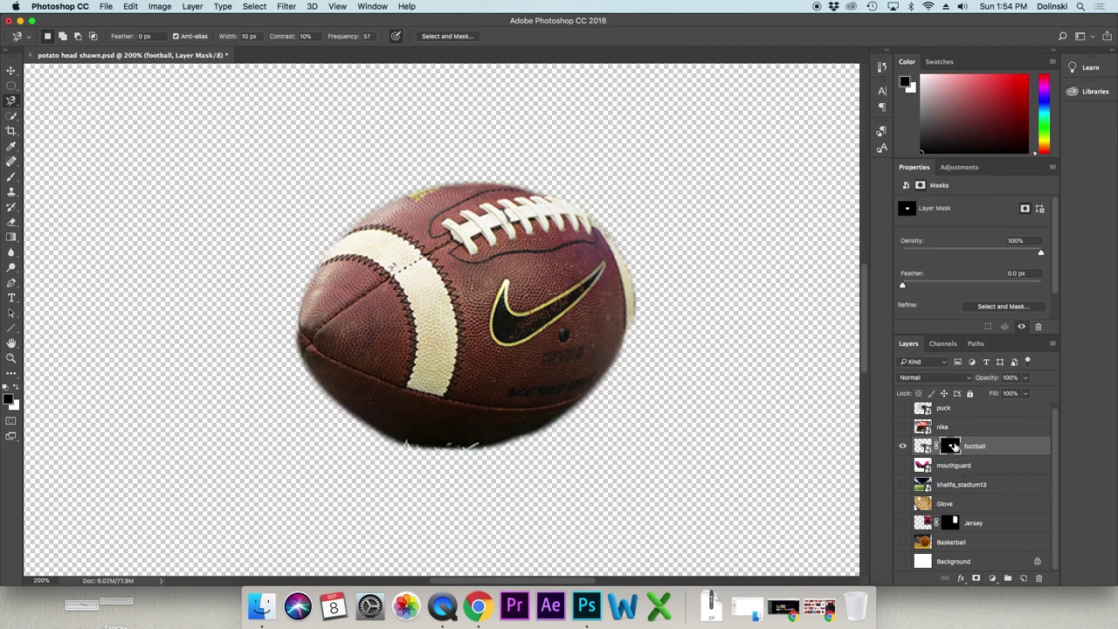
- Paint white on the football mask with the Brush to restore the ball's faded right edge
left_click(11, 178)
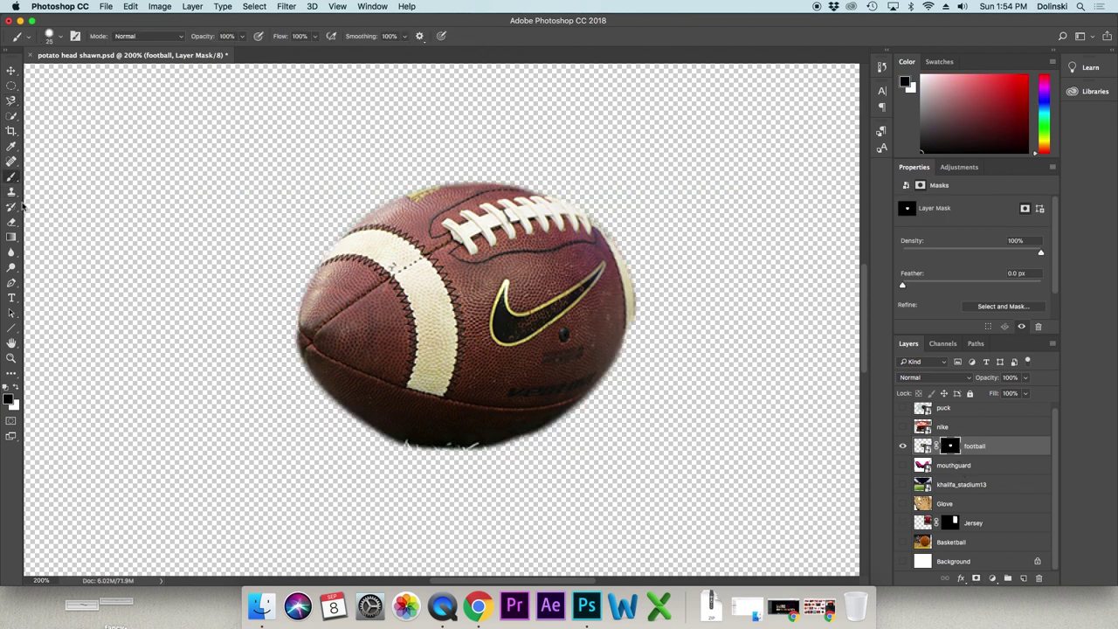
left_click(16, 388)
mouse_move(524, 207)
left_mouse_down()
mouse_move(607, 245)
mouse_move(622, 278)
mouse_move(622, 351)
left_mouse_up()
- Paint black on the football mask to hide leftover grass around the ball's right side and lower edge
left_click(14, 388)
left_click(337, 6)
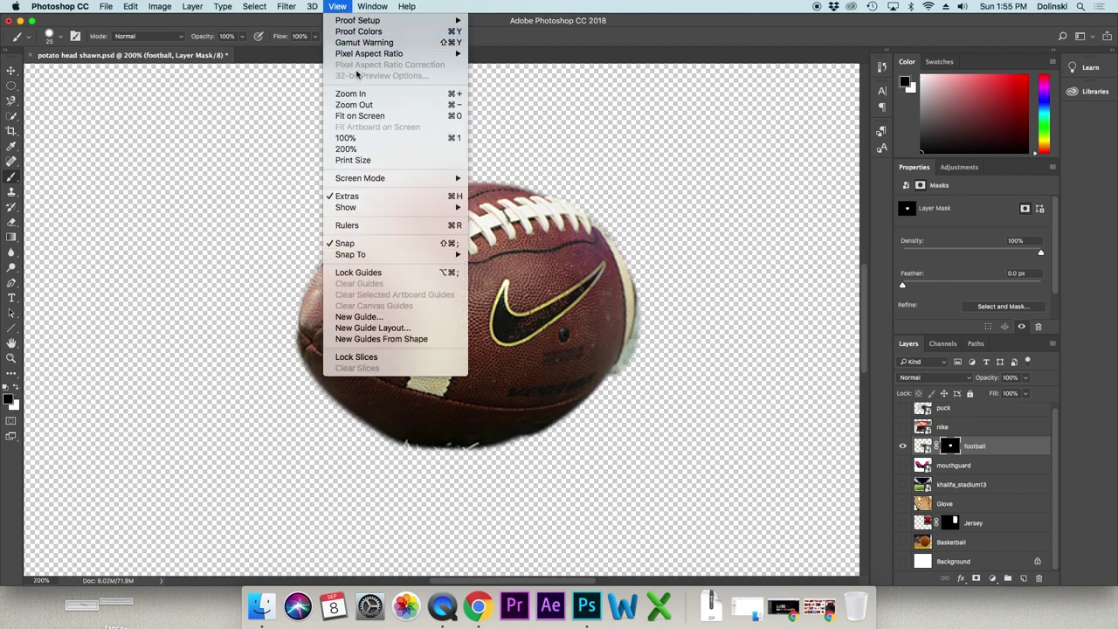
left_click(354, 95)
mouse_move(750, 255)
left_mouse_down()
mouse_move(743, 361)
mouse_move(681, 461)
left_mouse_up()
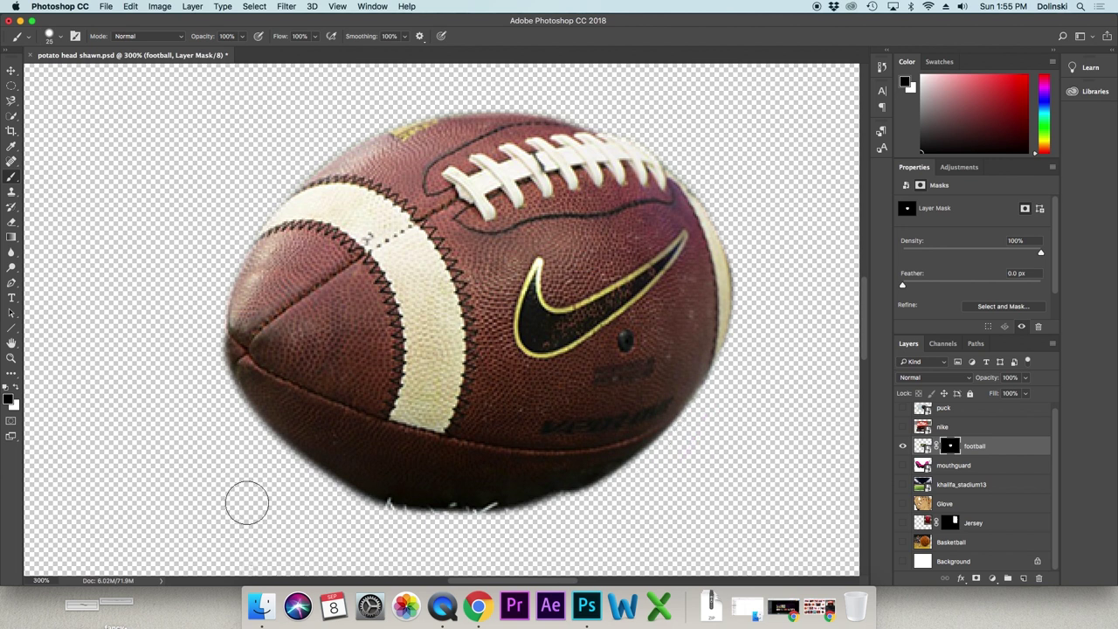
mouse_move(293, 477)
left_mouse_down()
mouse_move(372, 513)
mouse_move(530, 521)
mouse_move(645, 489)
mouse_move(743, 411)
left_mouse_up()
mouse_move(642, 521)
left_mouse_down()
mouse_move(524, 529)
mouse_move(369, 506)
mouse_move(200, 437)
mouse_move(132, 392)
left_mouse_up()
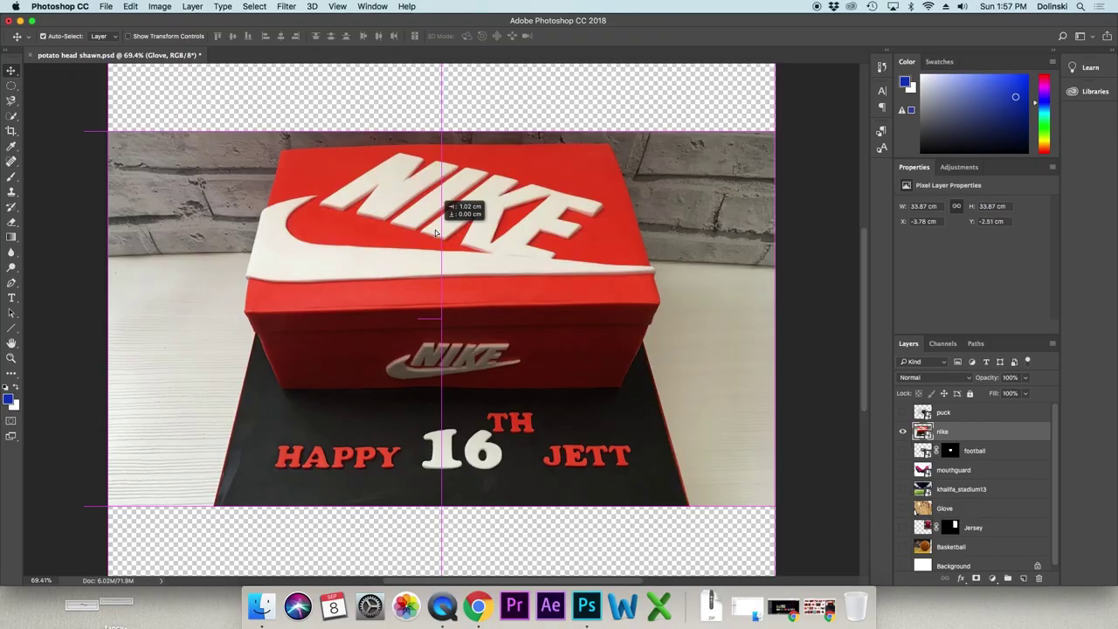
- Centre the nike image horizontally on the canvas and outline the red shoe box with the Polygonal Lasso
left_click_drag(435, 232, 442, 235)
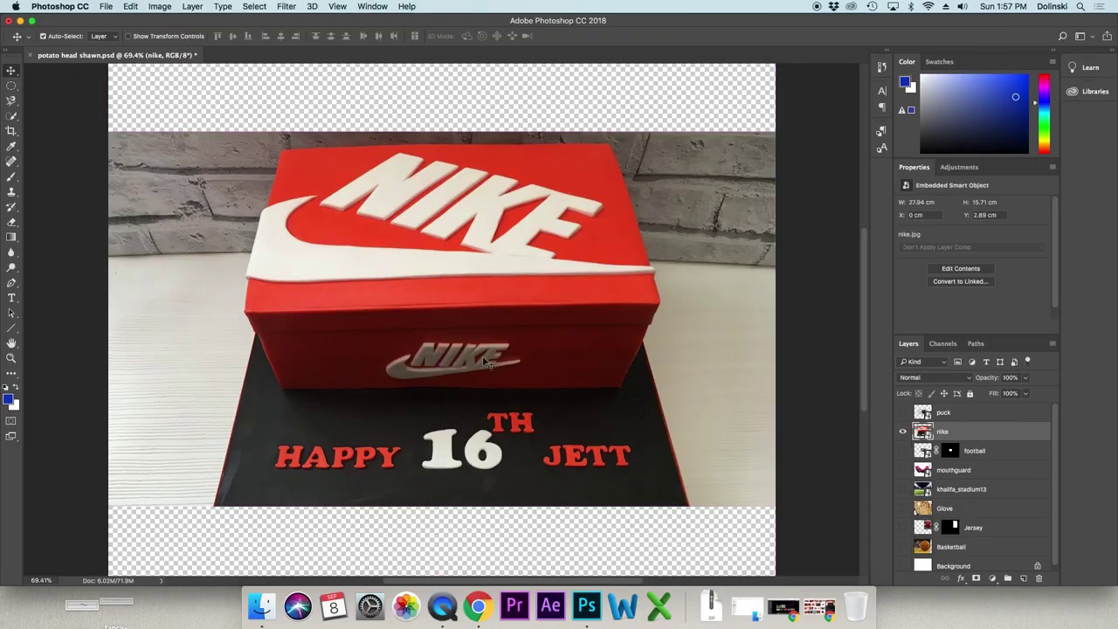
left_click(12, 101)
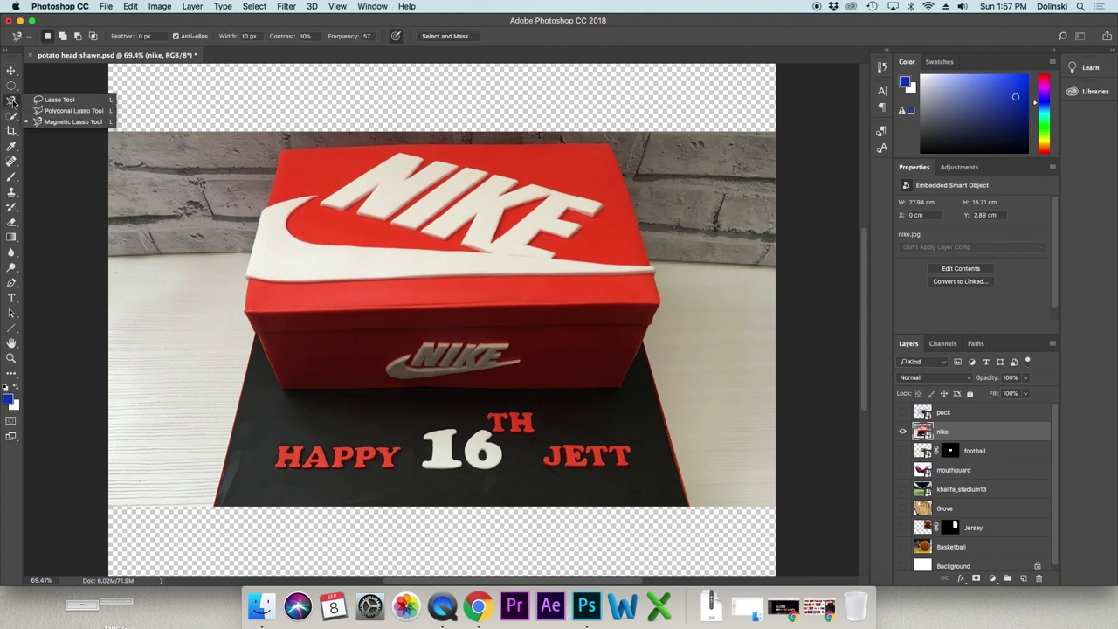
left_click(64, 111)
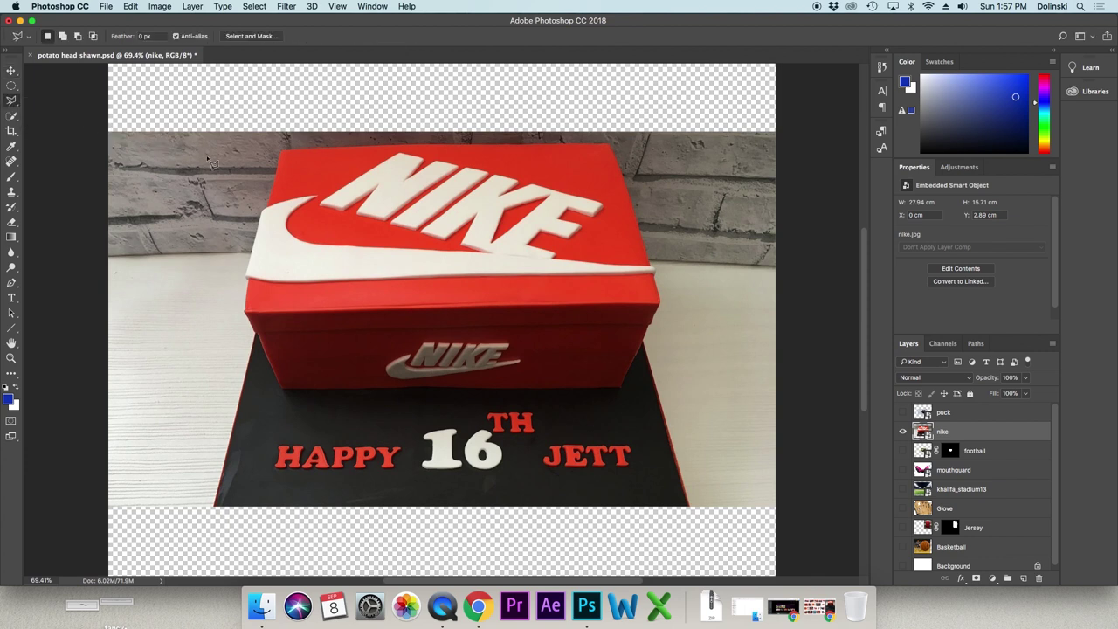
left_click(281, 152)
left_click(265, 215)
double_click(257, 337)
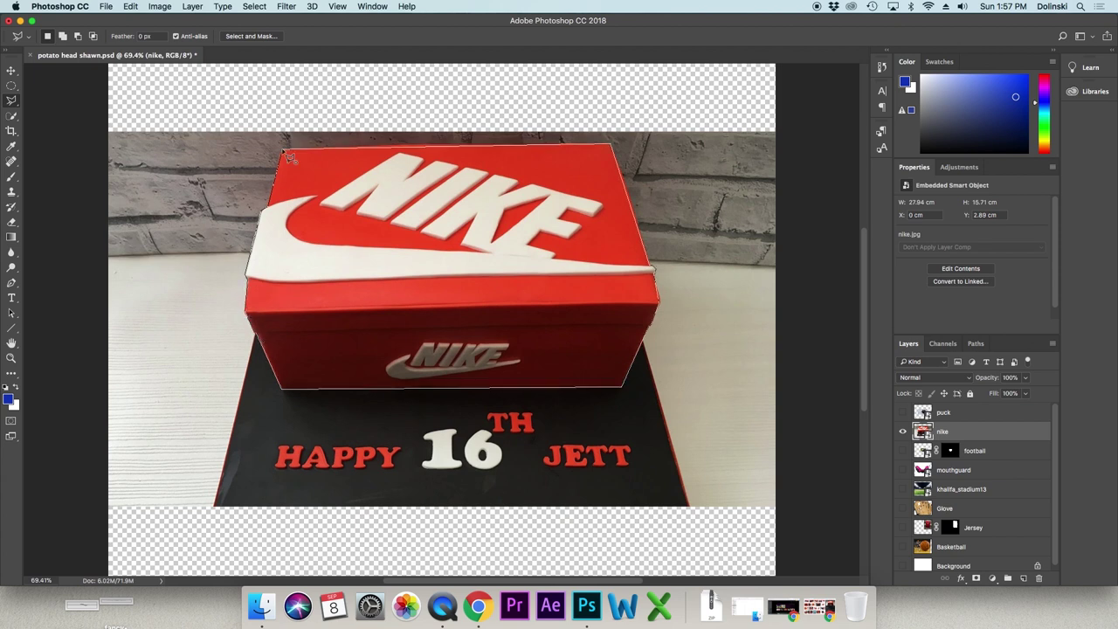
- Accept the shoe box selection in Select and Mask and add it as a layer mask on the nike layer
left_click(251, 36)
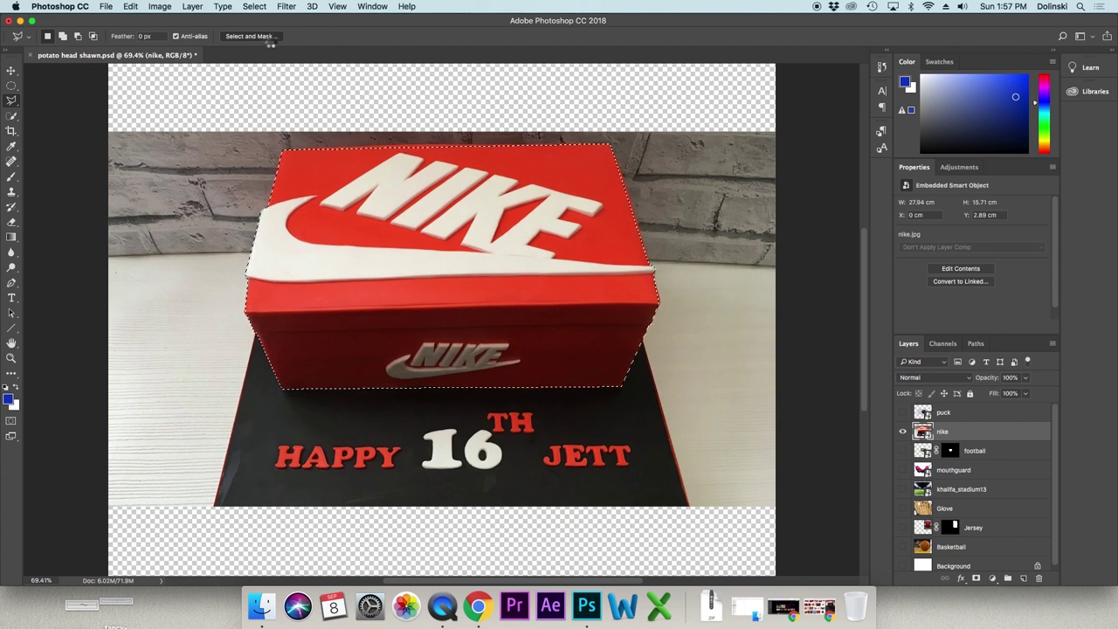
key("Return")
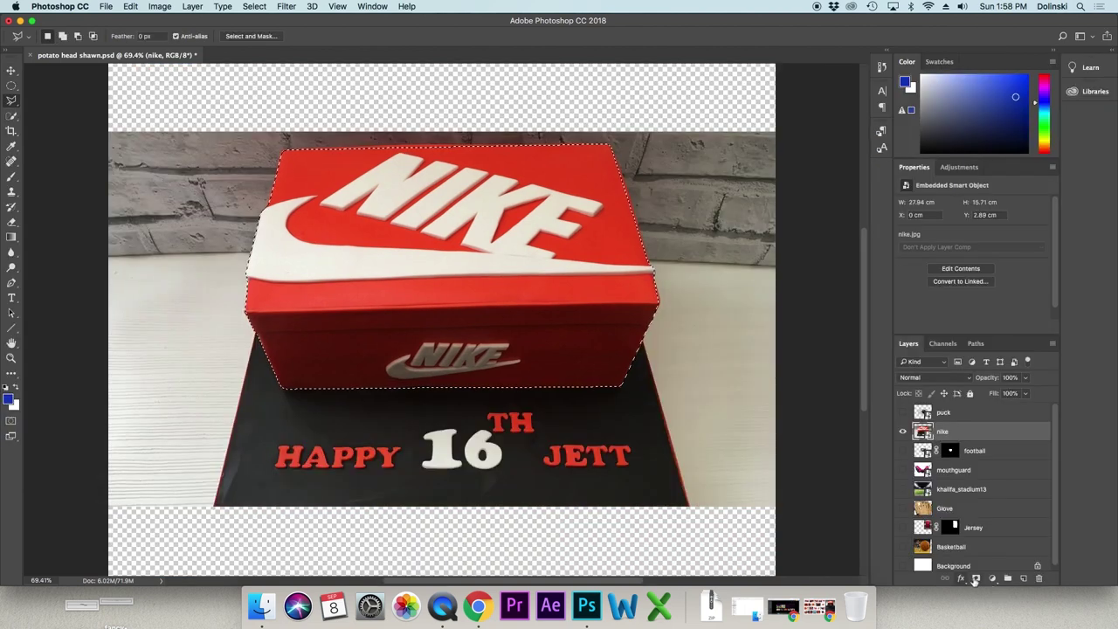
left_click(976, 579)
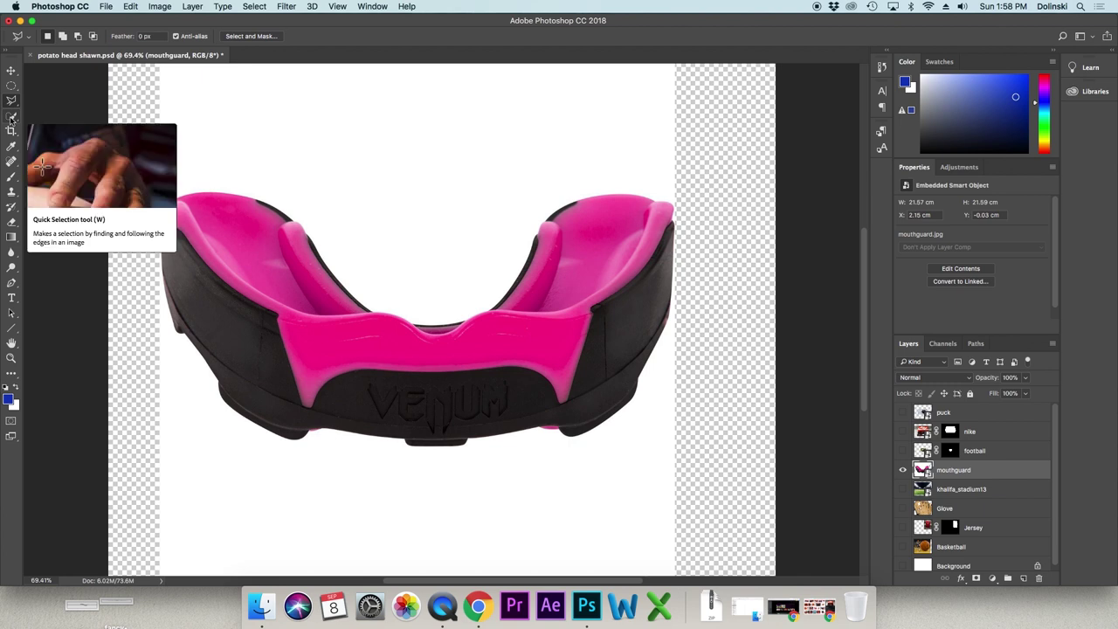
- Select the white background around the mouthguard with the Magic Wand at a tolerance of 32
left_click(11, 116)
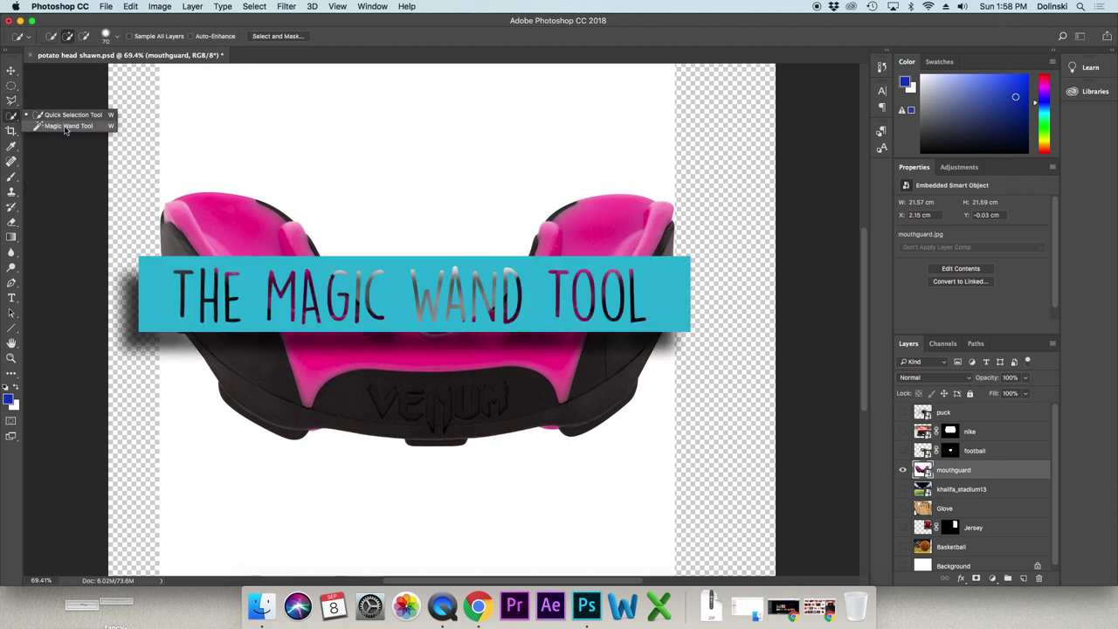
left_click(65, 128)
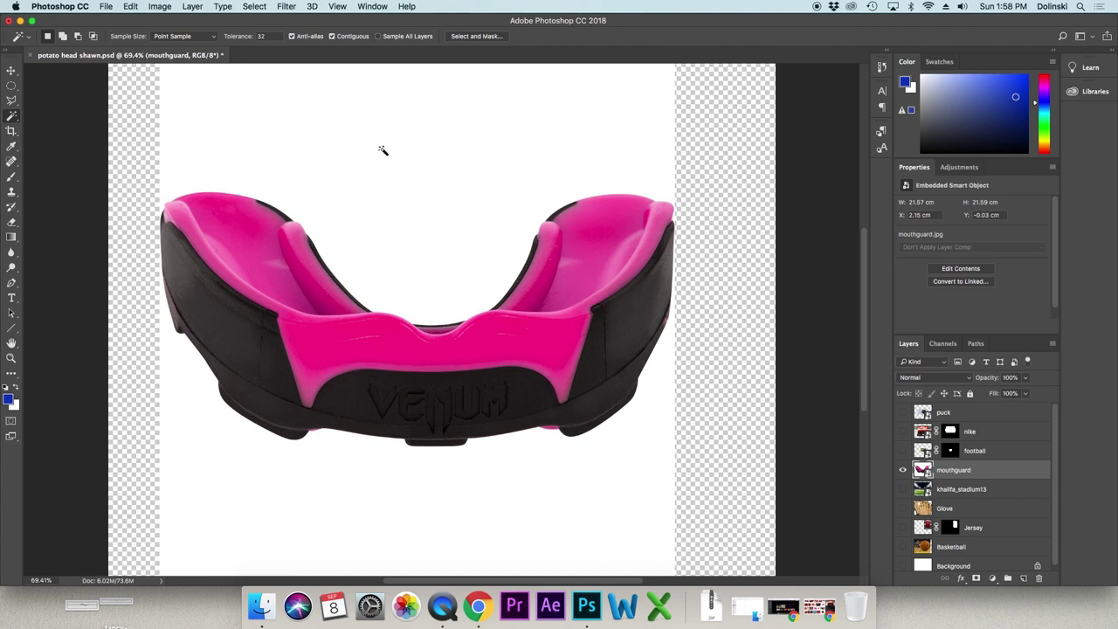
left_click(393, 150)
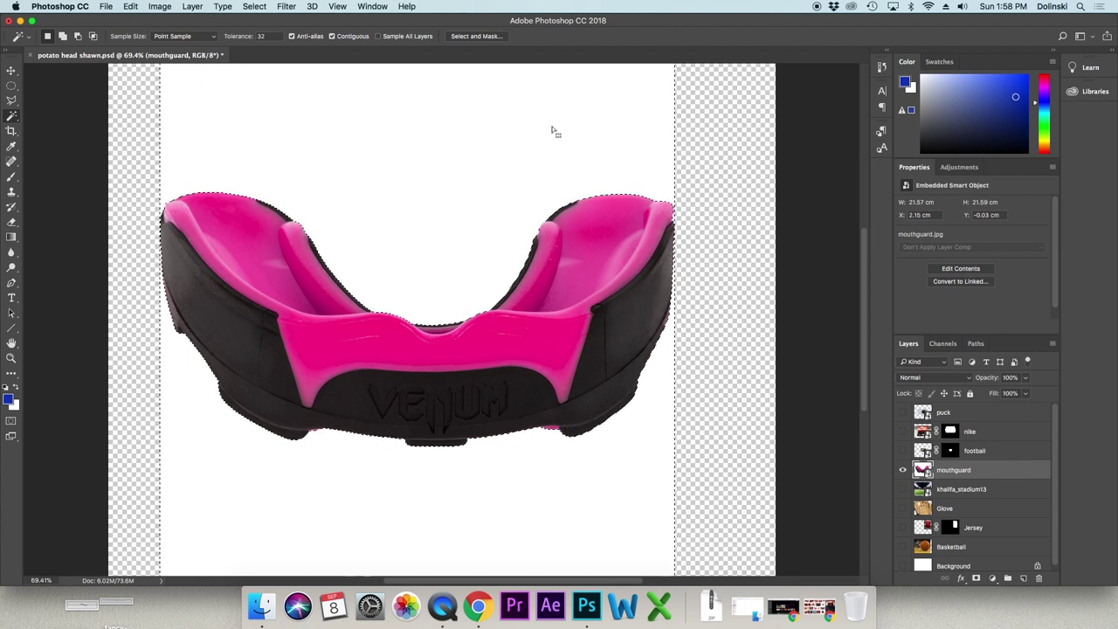
- Invert the selection in Select and Mask to keep the mouthguard, and add it as a layer mask
left_click(479, 36)
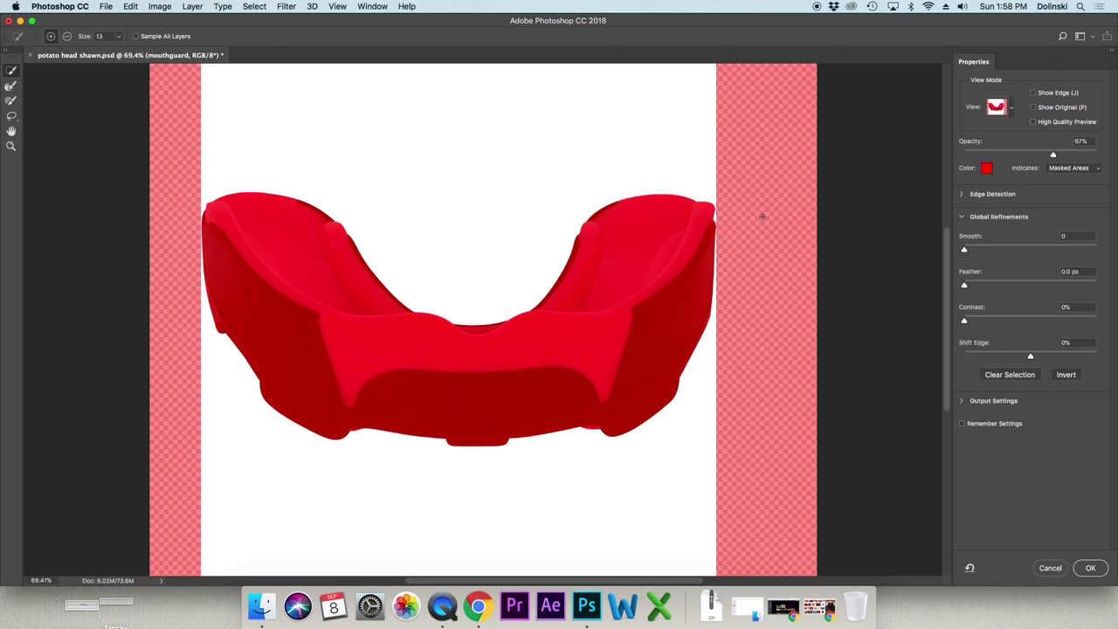
left_click(1066, 375)
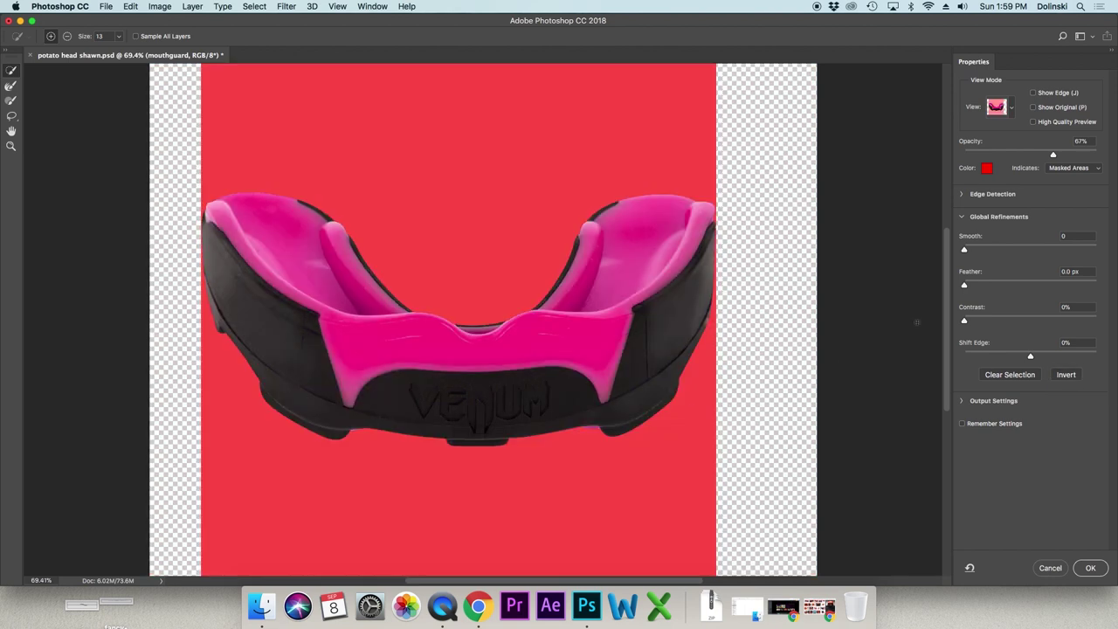
key("Return")
left_click(975, 579)
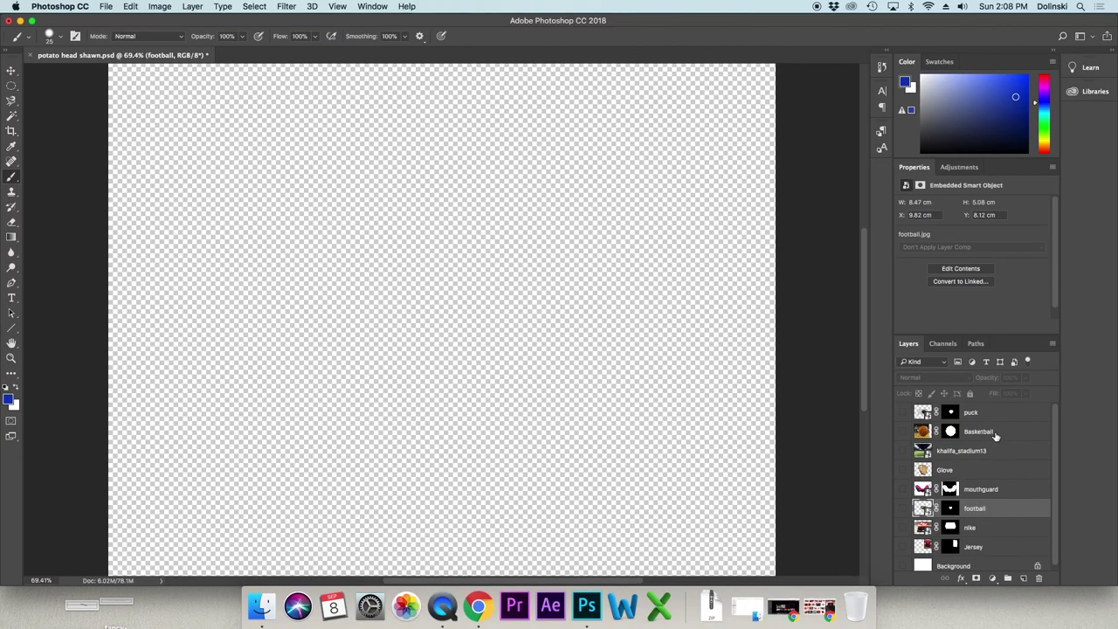
- Make the khalifa_stadium13, mouthguard and Basketball layers visible
left_click(996, 417)
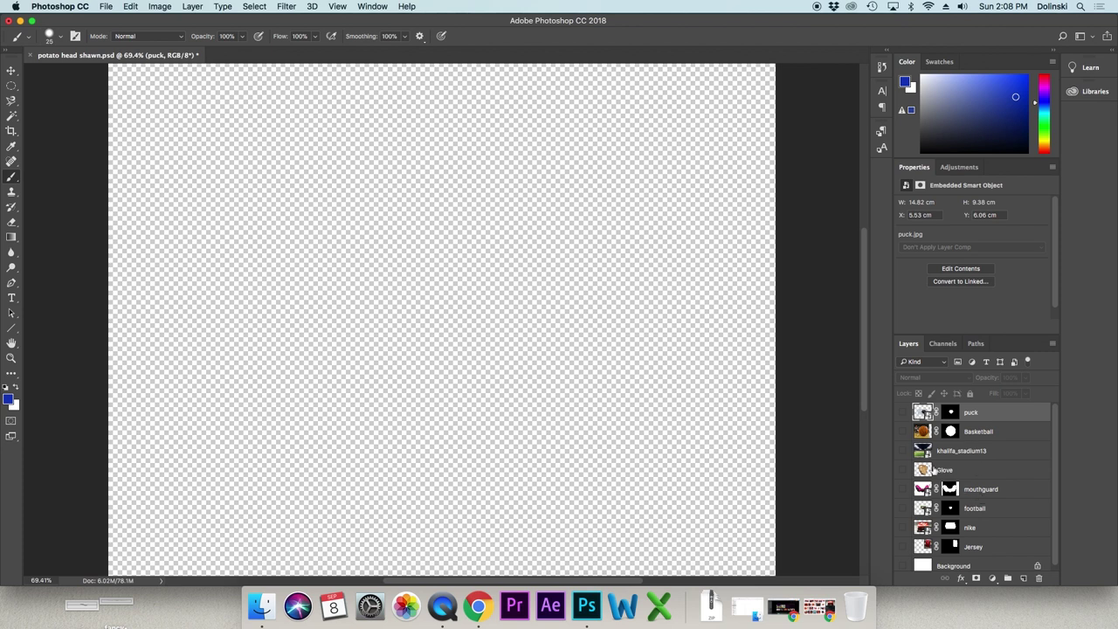
left_click(904, 450)
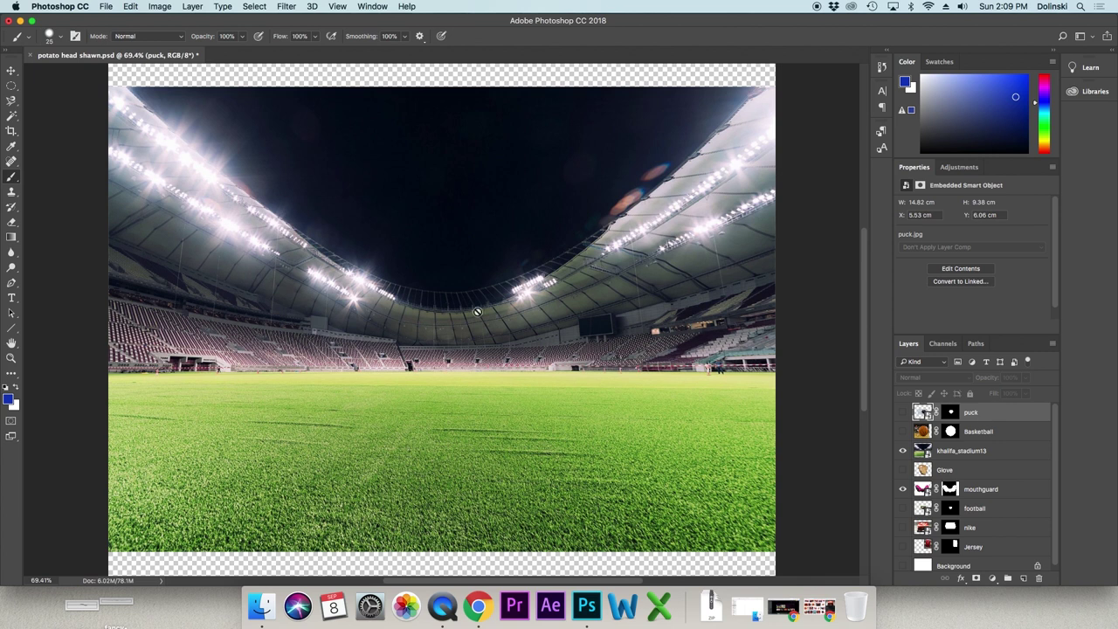
scroll(1022, 493, "down", 1)
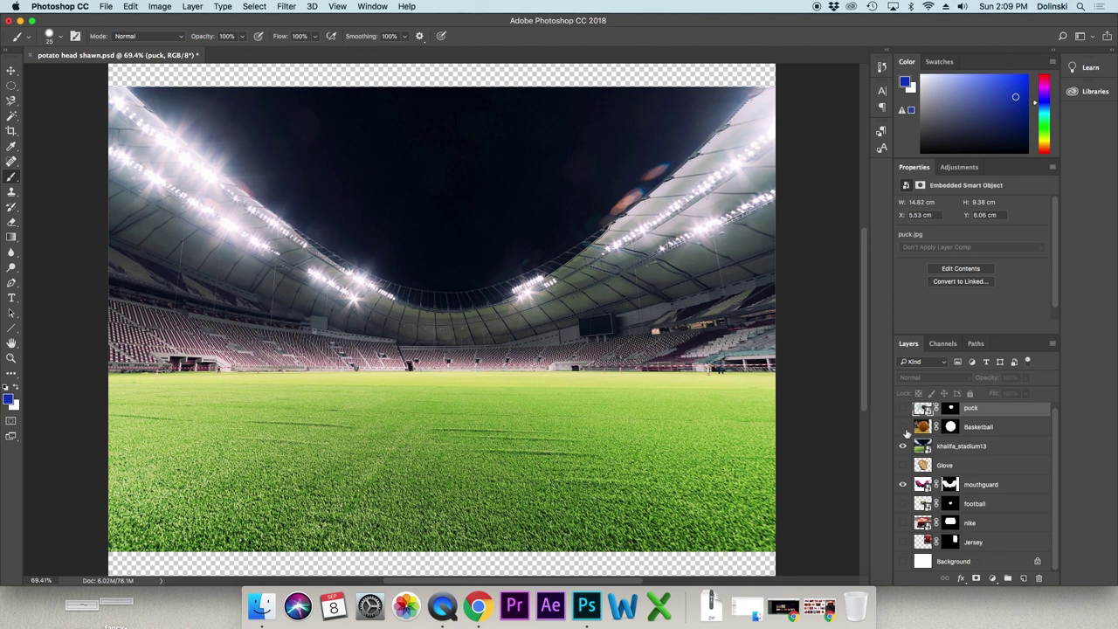
left_click(903, 427)
scroll(937, 446, "up", 1)
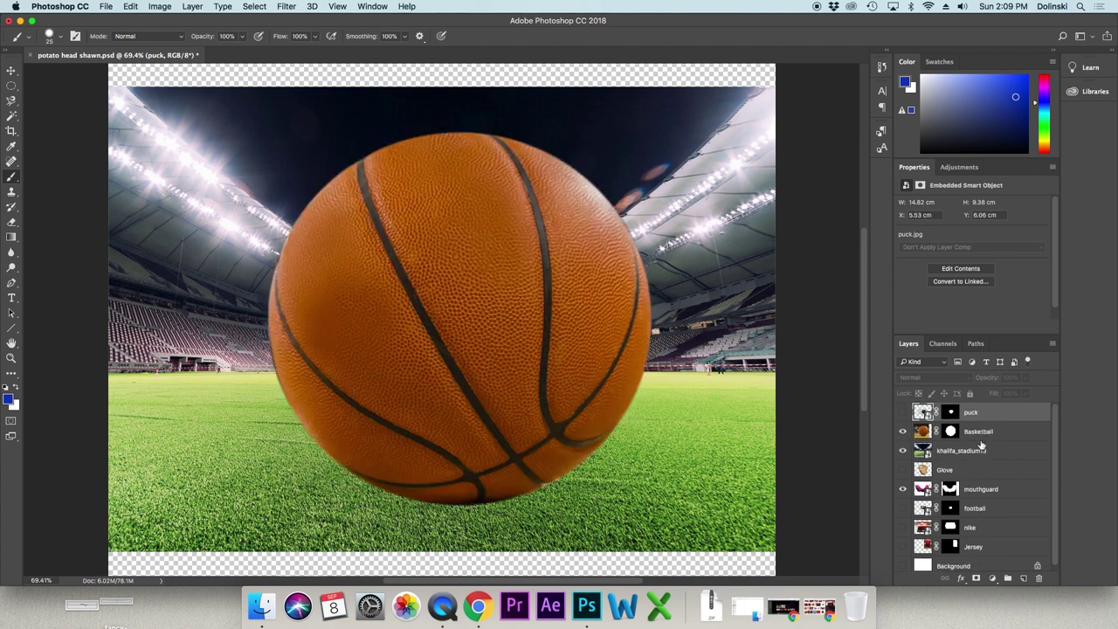
- Move the khalifa_stadium13 layer down the stack to directly above the Background layer
left_click(976, 436)
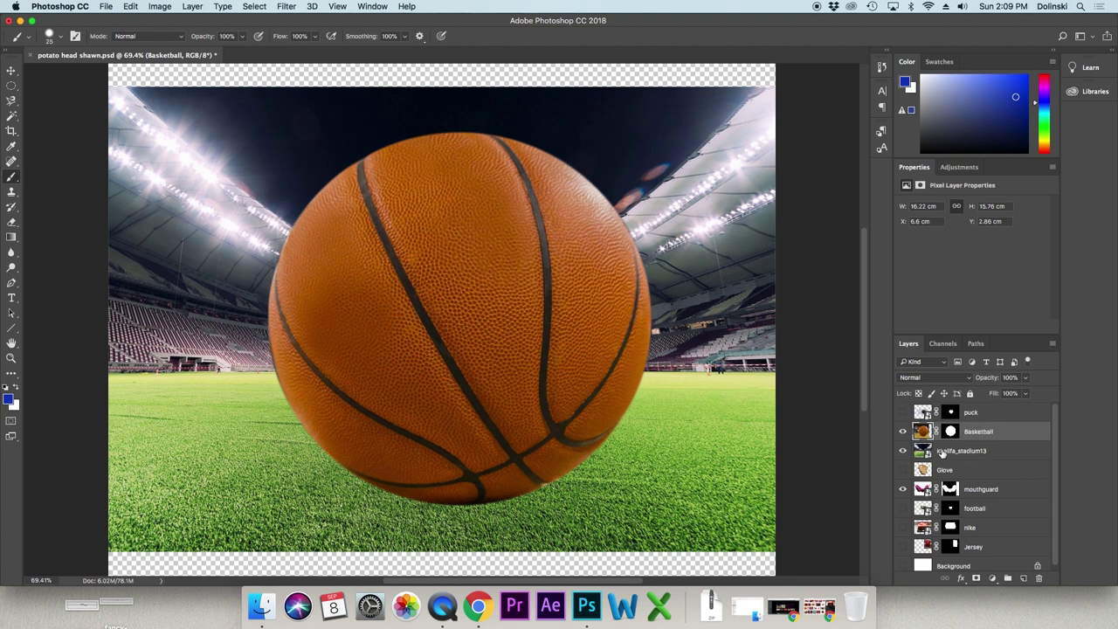
left_click(952, 454)
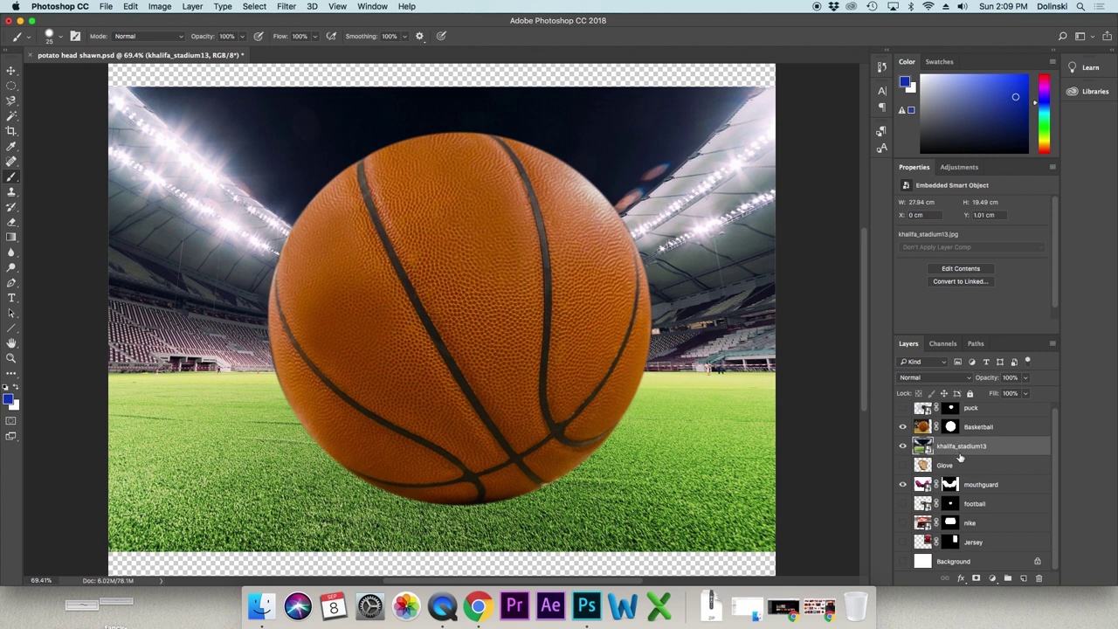
left_click_drag(927, 452, 979, 549)
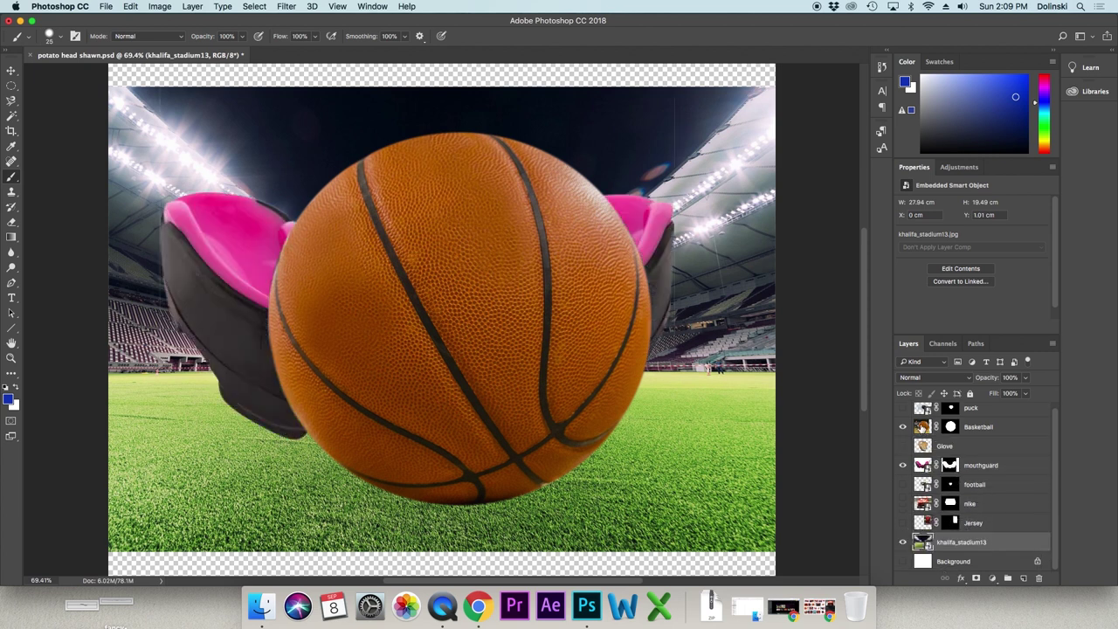
- Show the Jersey layer and move the Basketball layer to directly above it, behind the mouthguard
left_click(903, 524)
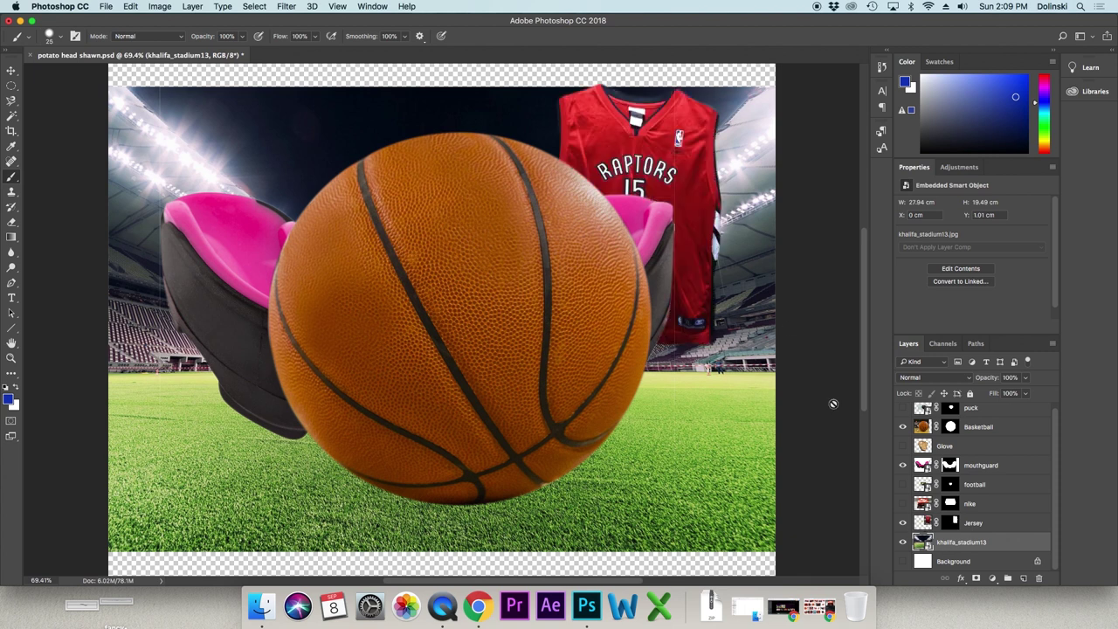
left_click(924, 428)
left_click_drag(922, 427, 992, 514)
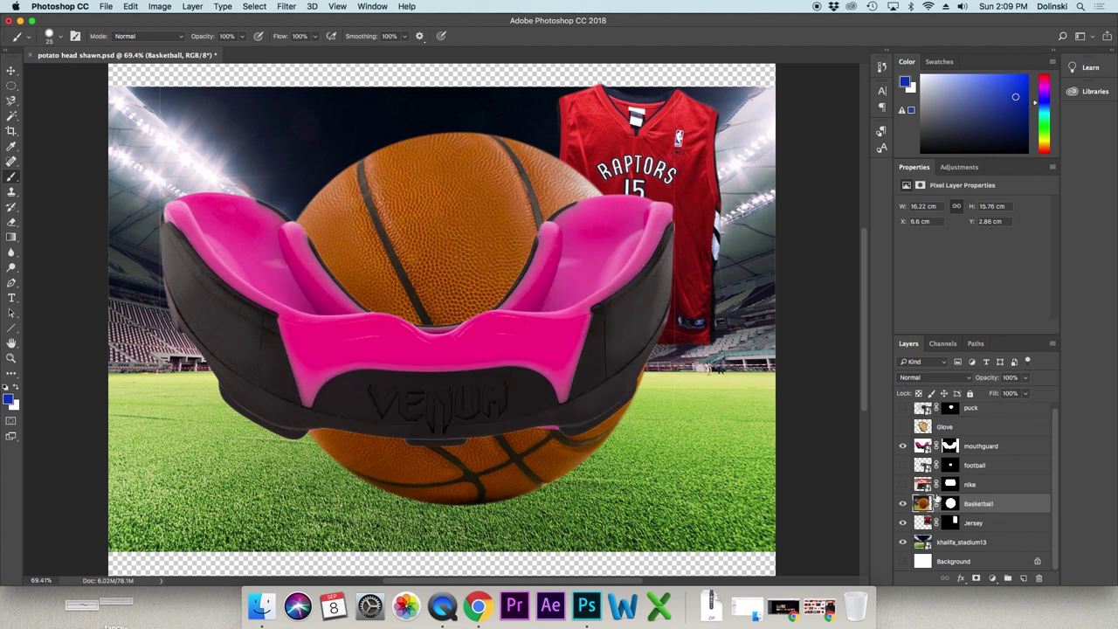
- Make the nike, football, Glove and puck layers visible
left_click(904, 485)
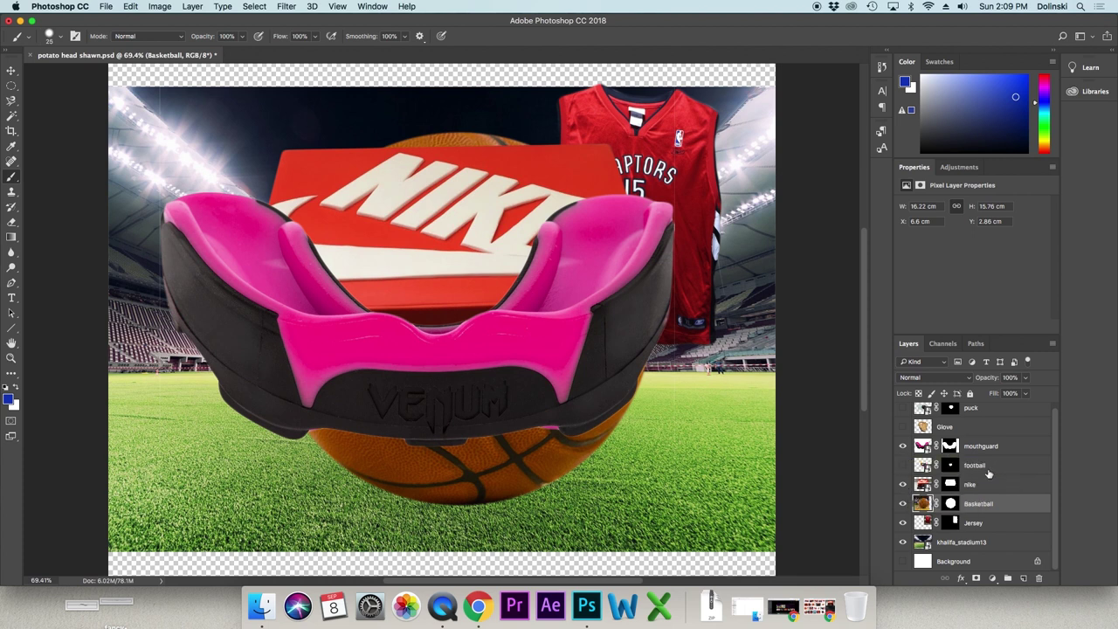
left_click(903, 466)
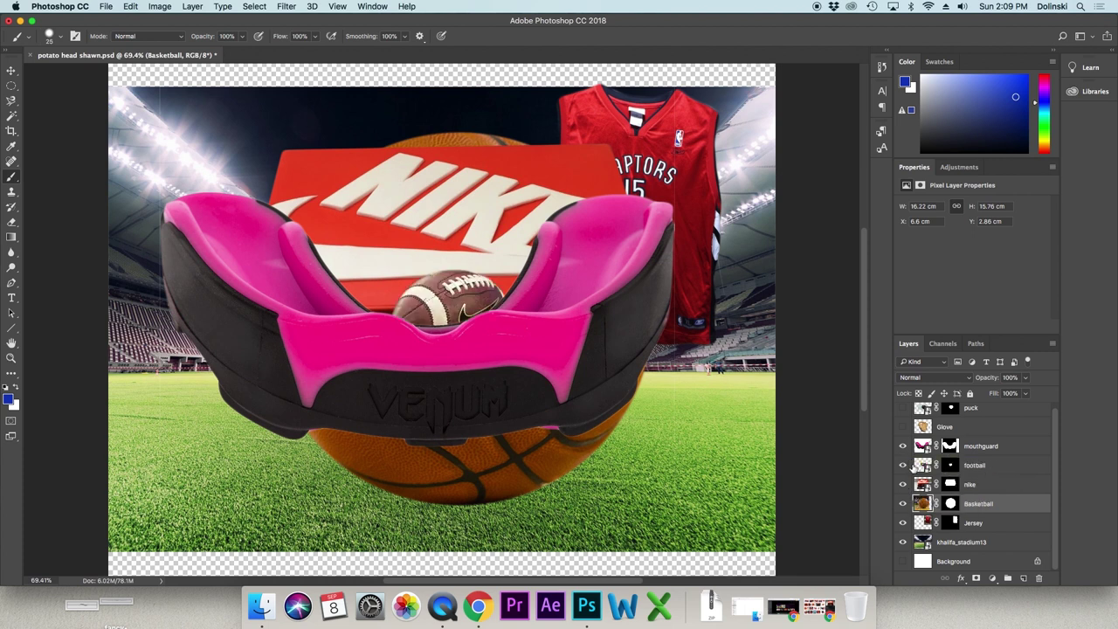
left_click(903, 426)
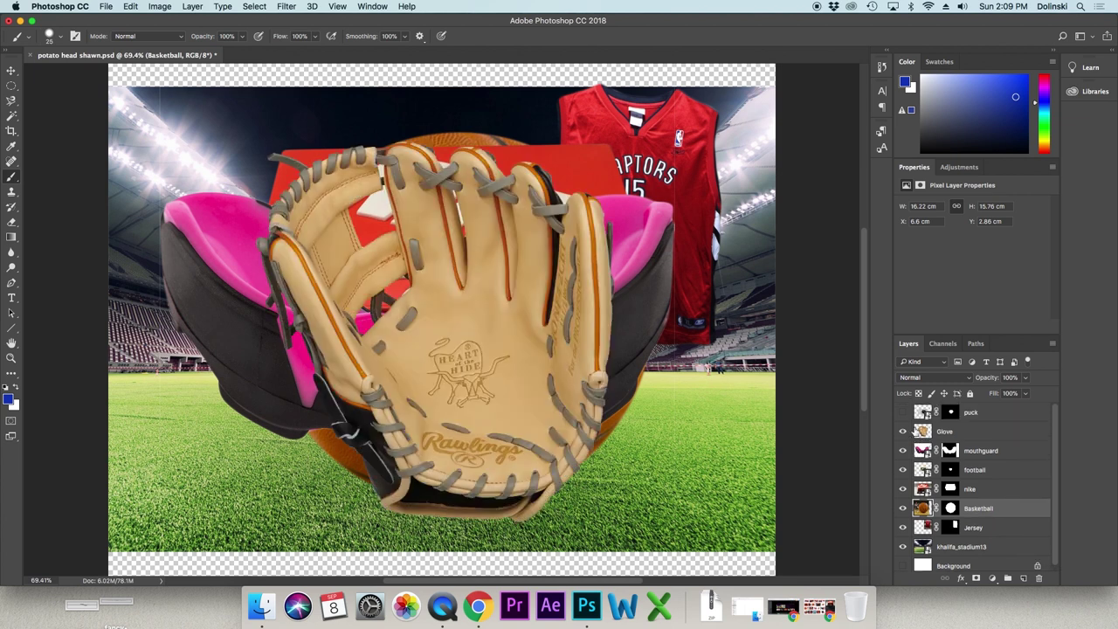
left_click(903, 413)
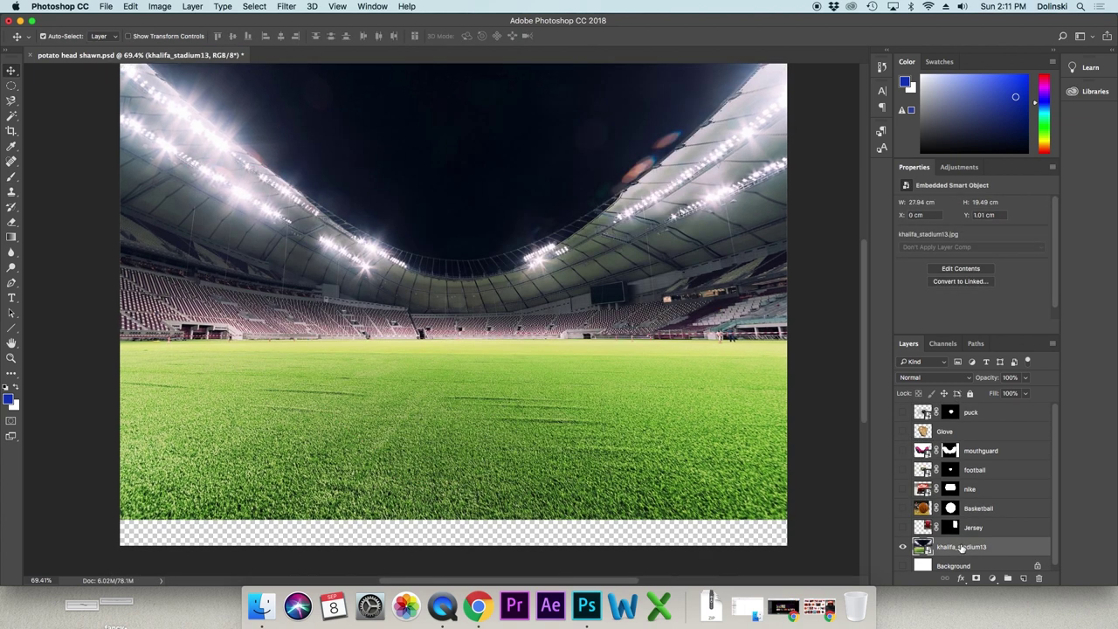
- Free-transform the khalifa_stadium13 layer, enlarge it past the canvas sides, and lock its proportions at 52.84% width and height
left_click(130, 7)
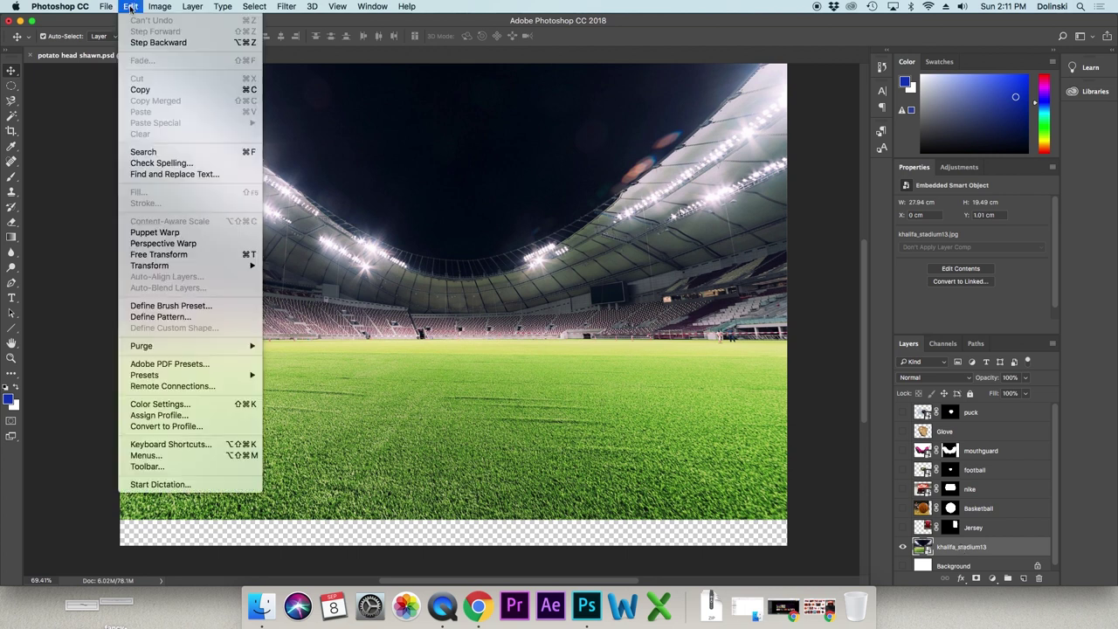
left_click(184, 255)
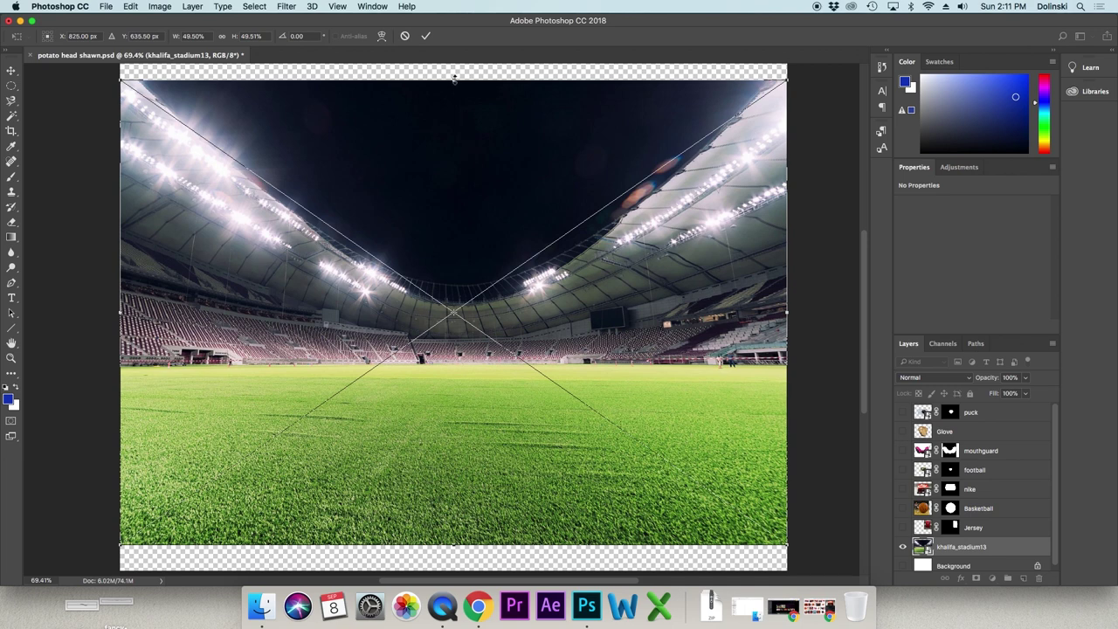
mouse_move(453, 79)
left_mouse_down()
mouse_move(456, 342)
mouse_move(467, 68)
left_mouse_up()
left_click_drag(789, 321, 719, 321)
left_click_drag(120, 96, 91, 4)
left_click_drag(718, 469, 816, 572)
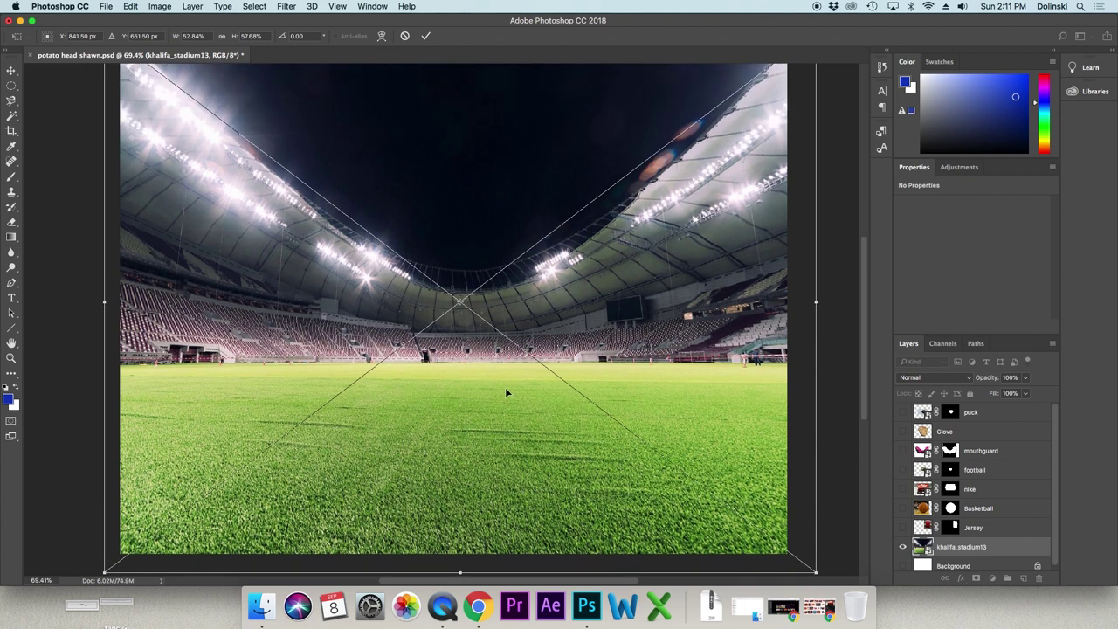
scroll(505, 393, "up", 1)
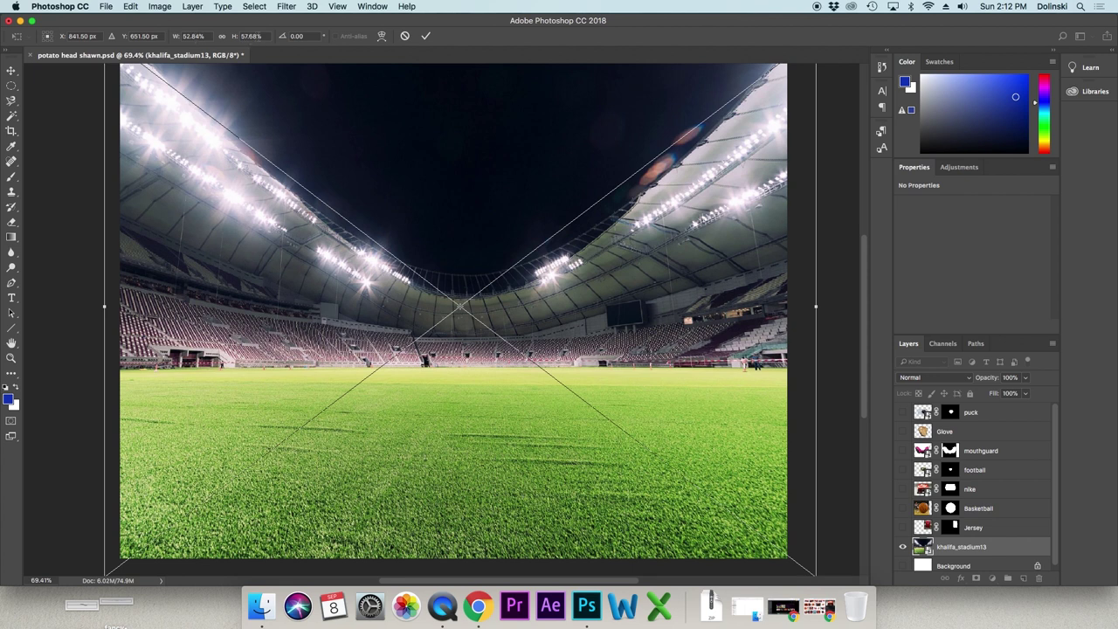
left_click(223, 37)
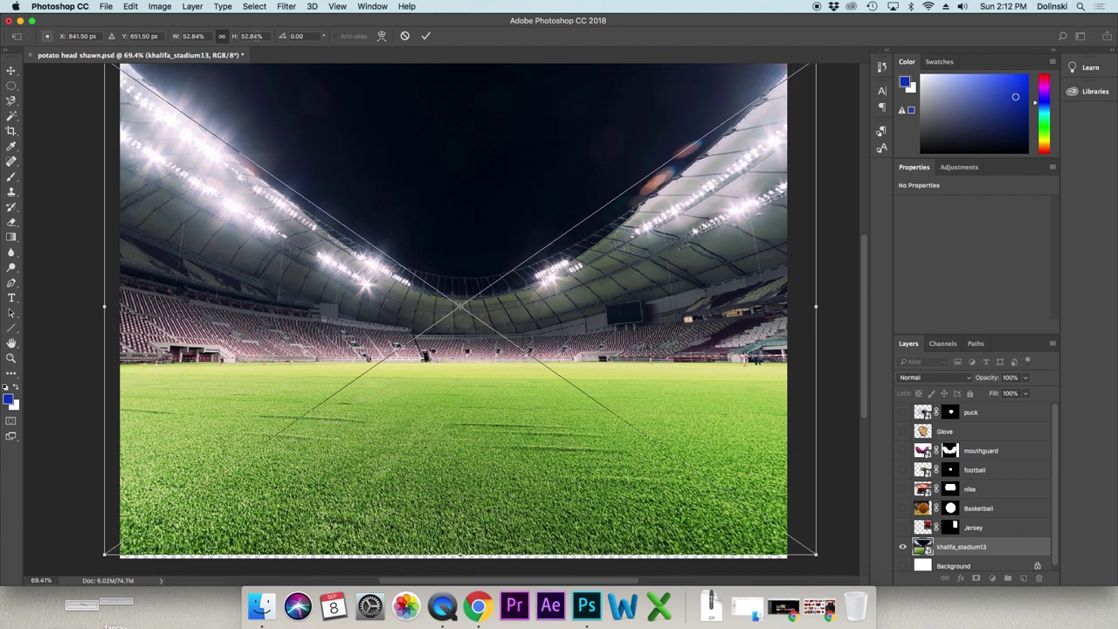
- Scale the stadium image proportionally to about 56% so it covers the whole canvas, and apply the transform
scroll(249, 226, "down", 3)
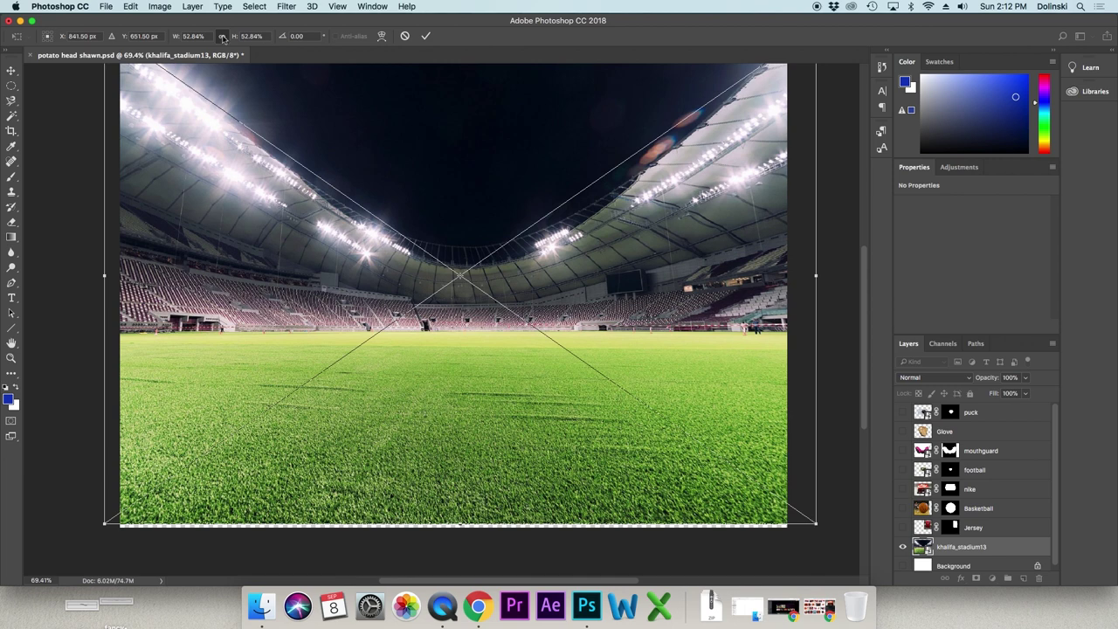
mouse_move(812, 521)
left_mouse_down()
mouse_move(826, 524)
mouse_move(711, 449)
mouse_move(804, 519)
mouse_move(812, 537)
mouse_move(719, 445)
mouse_move(797, 555)
mouse_move(811, 532)
left_mouse_up()
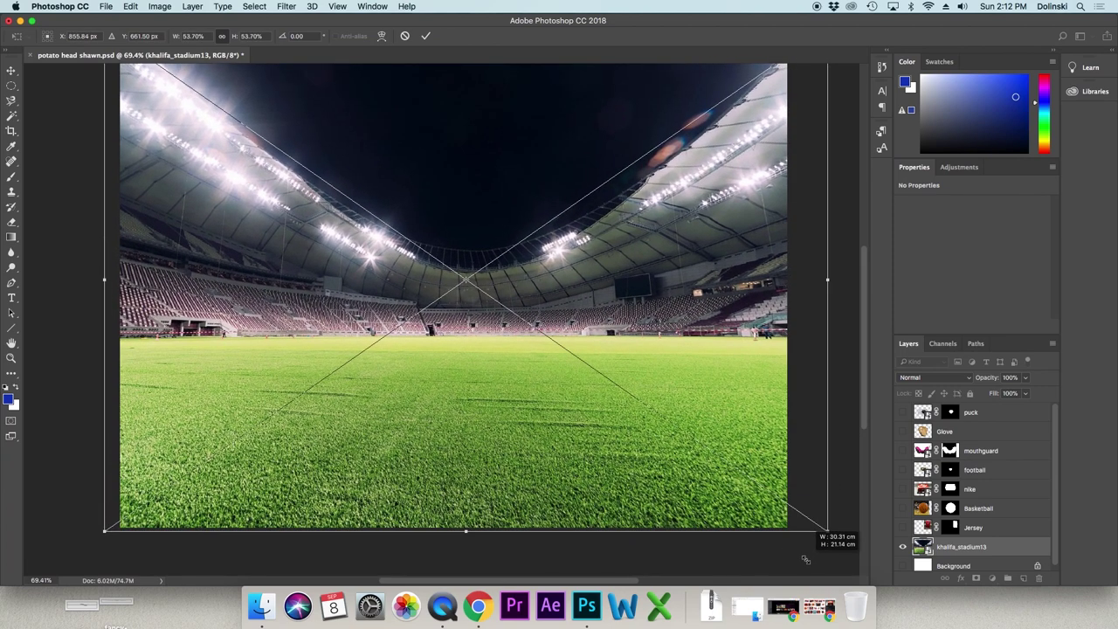
scroll(811, 531, "up", 8)
left_click_drag(105, 128, 72, 106)
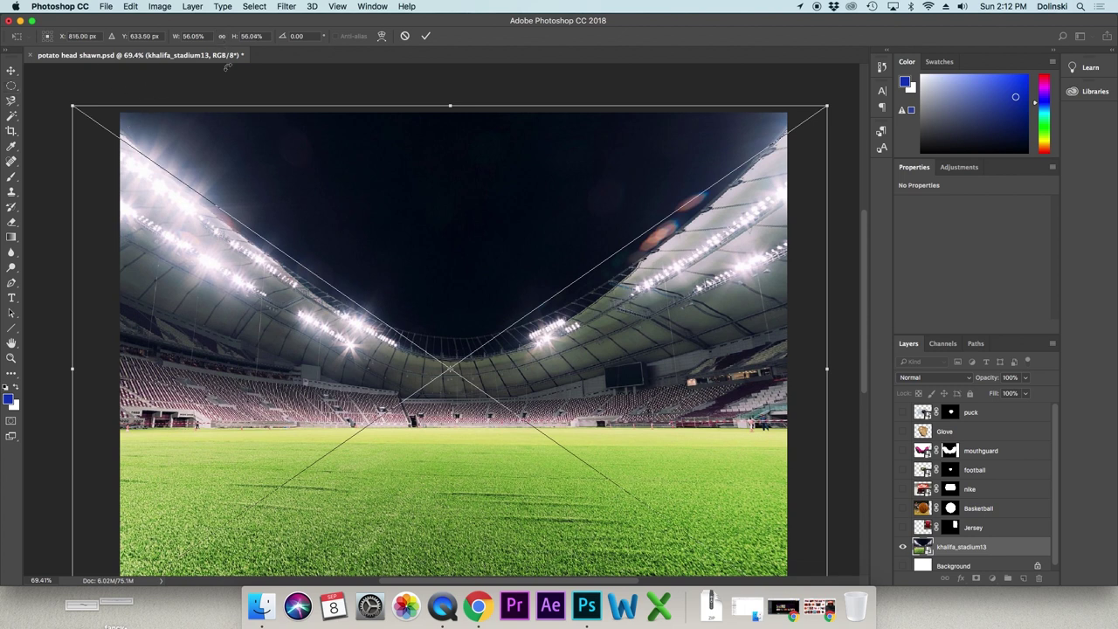
left_click_drag(70, 103, 55, 131)
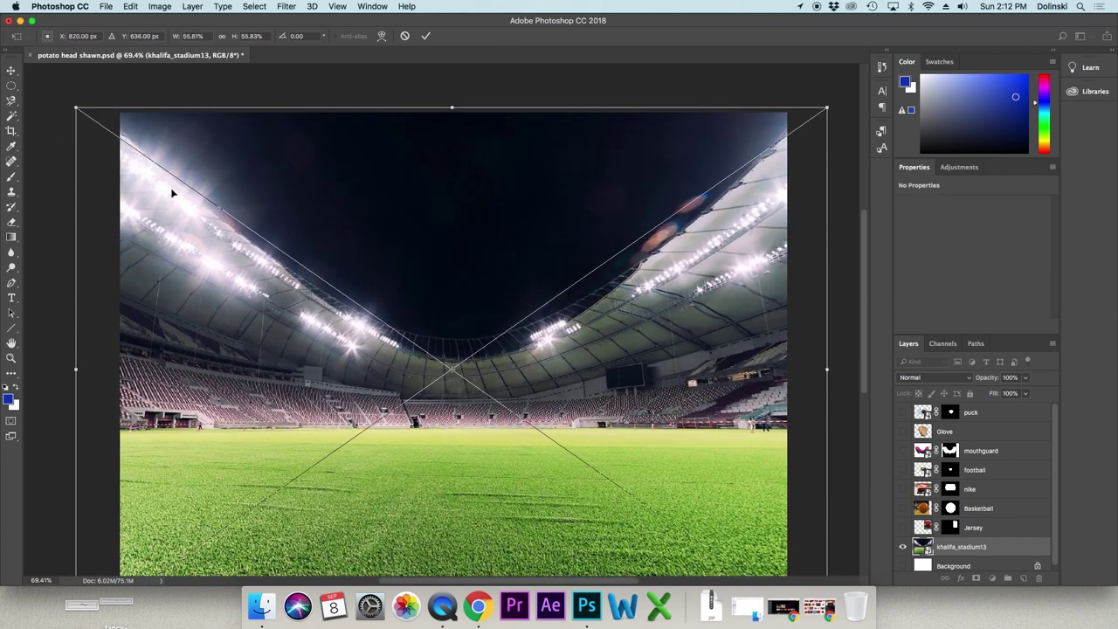
left_click(426, 36)
- Show the Jersey layer and move the jersey to the bottom centre of the stadium image
scroll(541, 237, "down", 3)
scroll(542, 243, "up", 2)
left_click(337, 6)
left_click(358, 106)
left_click(902, 526)
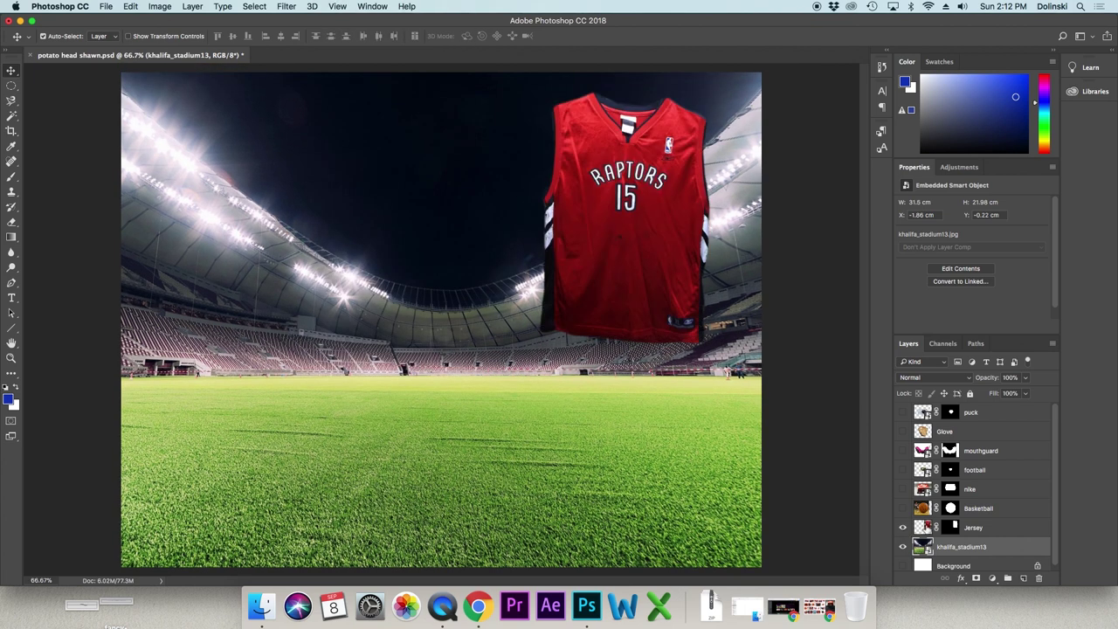
left_click(973, 527)
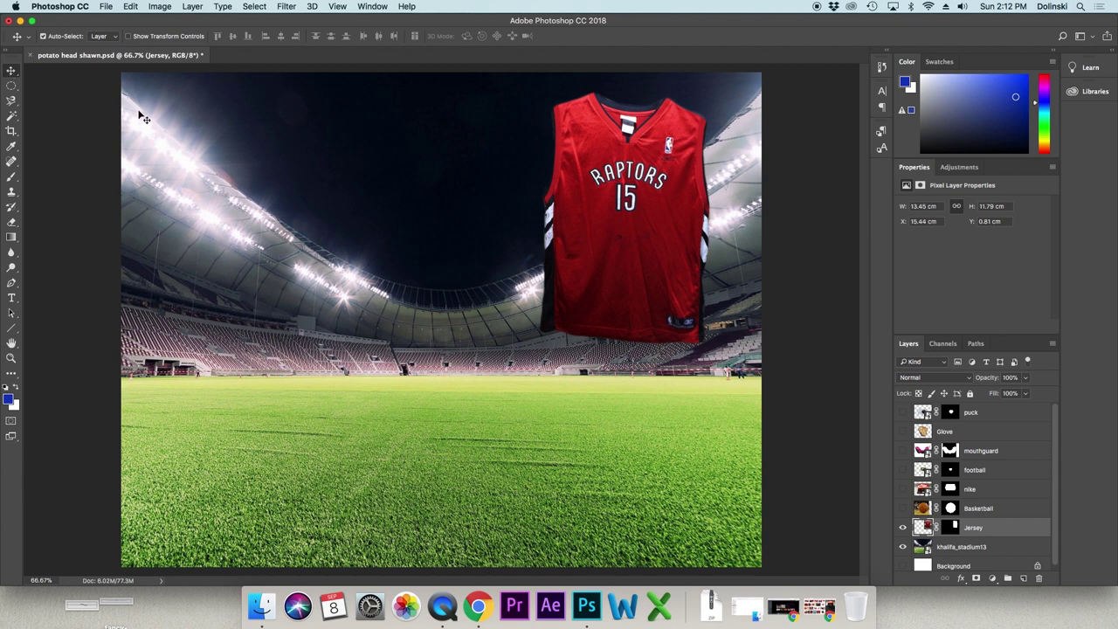
left_click_drag(614, 190, 430, 444)
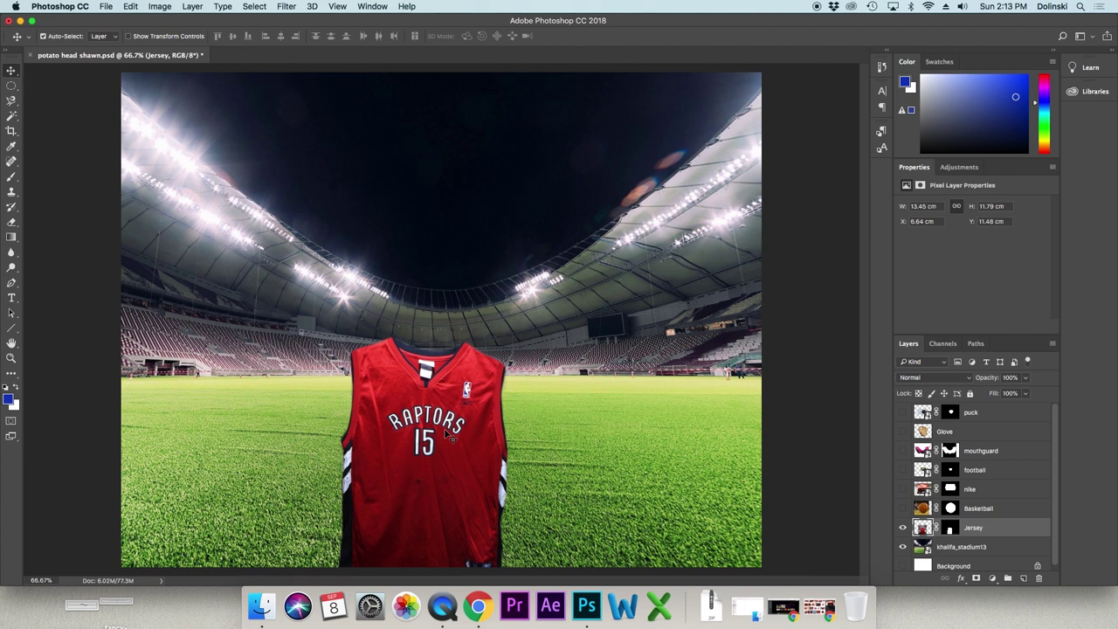
left_click_drag(448, 446, 460, 439)
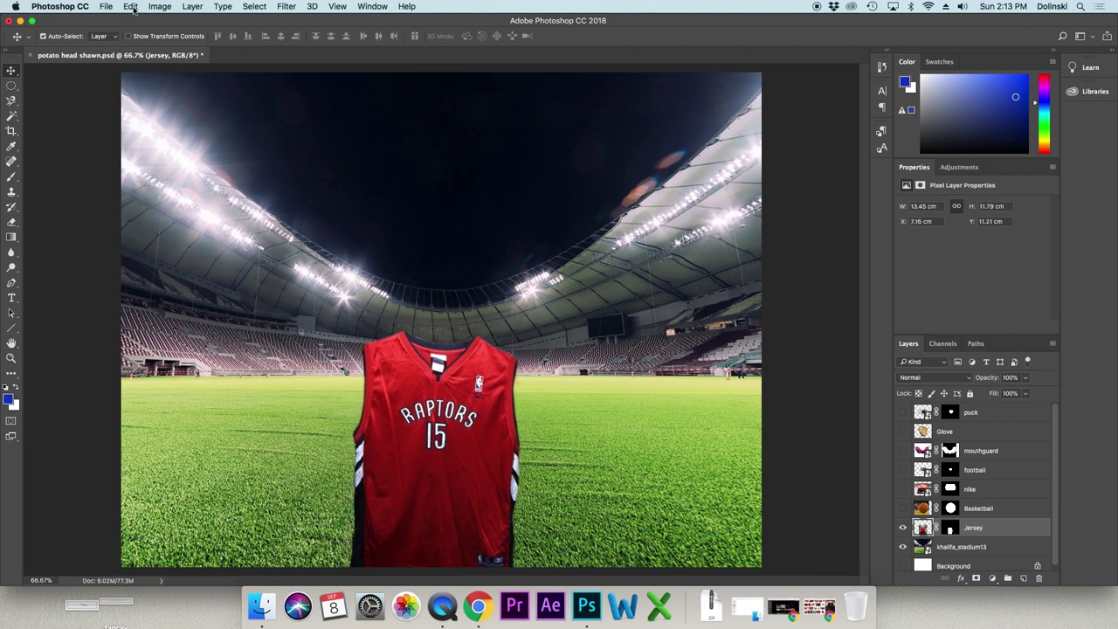
- Scale the jersey proportionally to 141.69%, centre it at the bottom edge of the canvas, and apply the transform
left_click(130, 7)
left_click(166, 252)
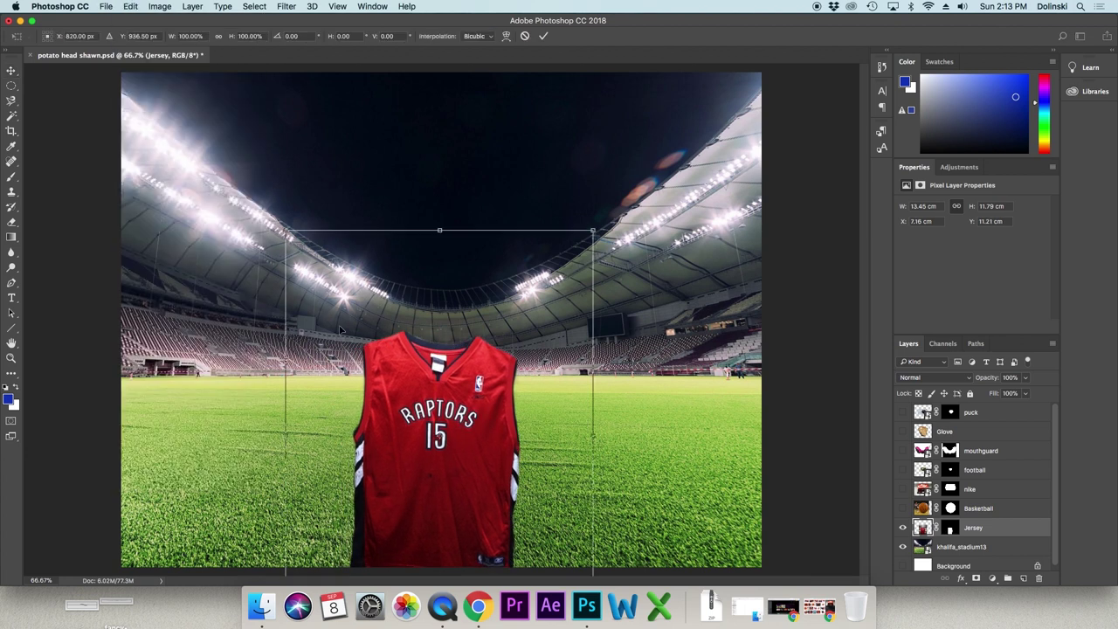
left_click_drag(285, 229, 229, 178)
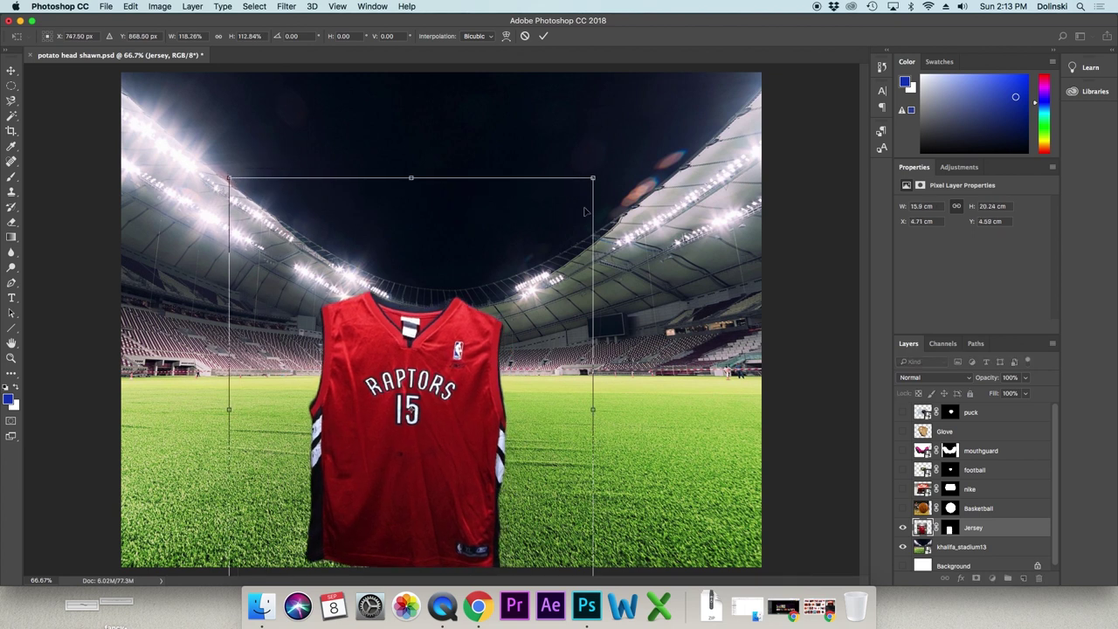
left_click_drag(599, 176, 669, 120)
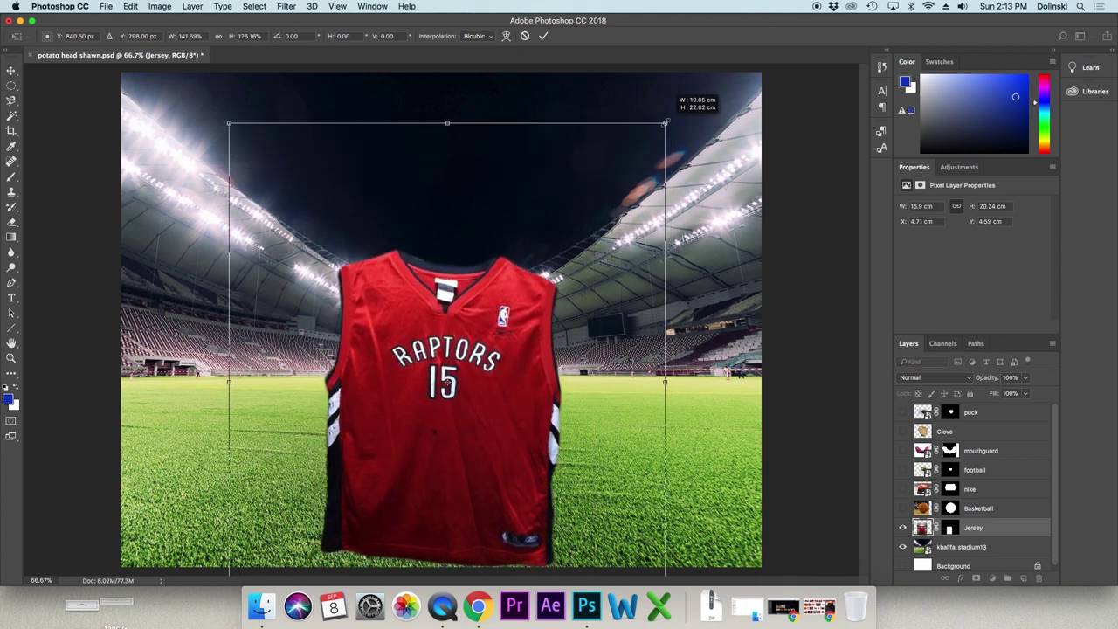
left_click(218, 36)
left_click_drag(517, 306, 507, 336)
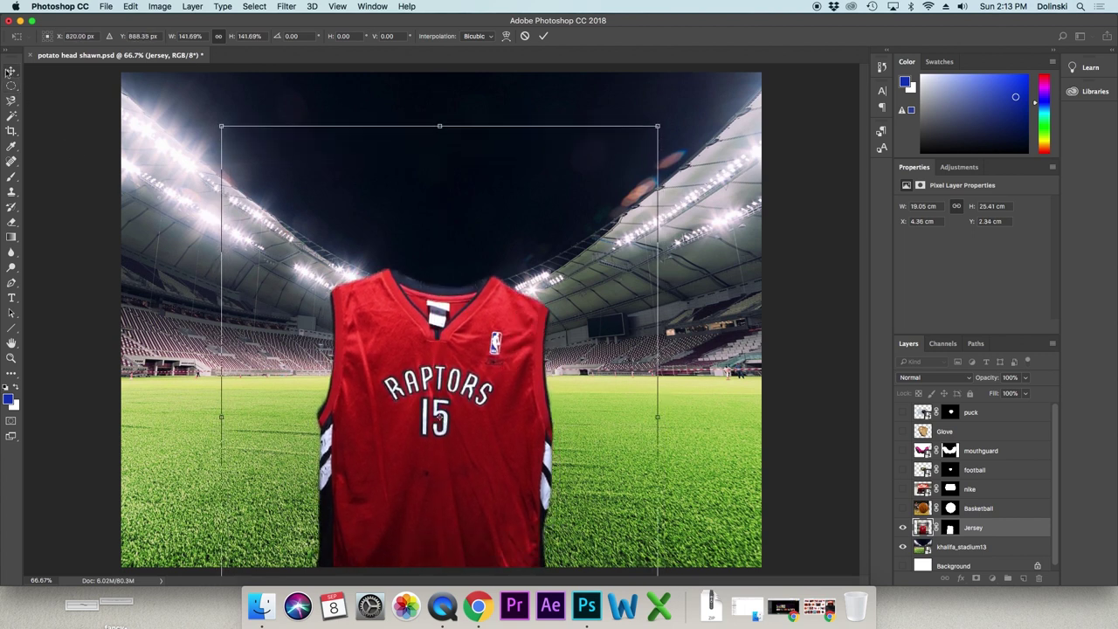
left_click(543, 35)
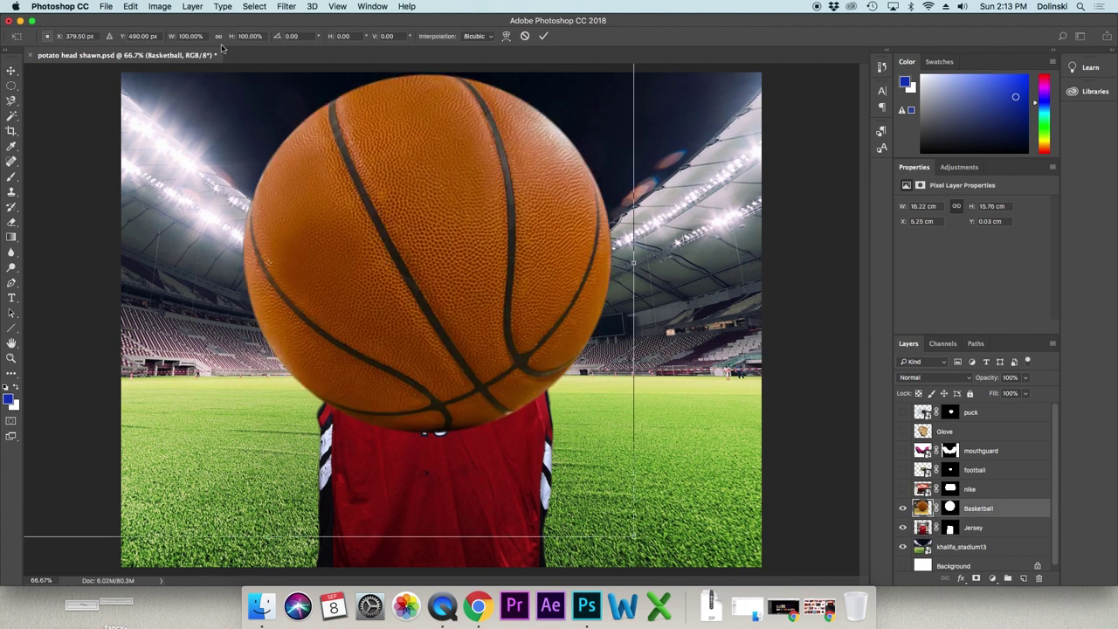
- Scale the basketball proportionally to about 61% and place it on the jersey's neckline as the head
left_click(219, 37)
left_click(191, 36)
type("50")
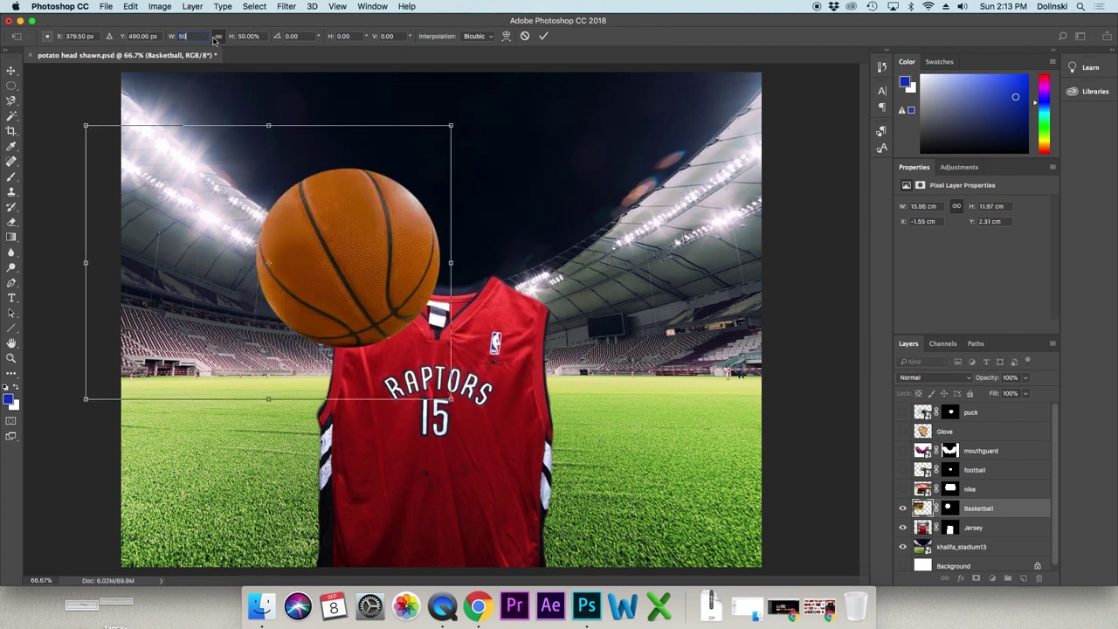
left_click_drag(335, 238, 431, 211)
left_click_drag(545, 90, 629, 40)
left_click_drag(541, 173, 477, 189)
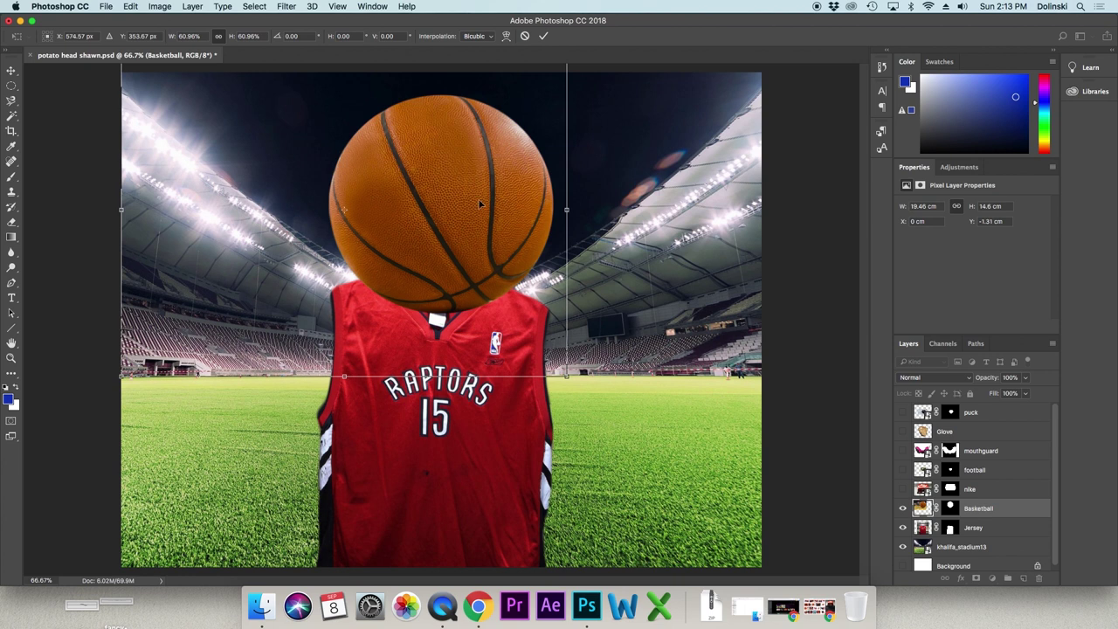
left_click(544, 35)
- Show the nike layer, move the shoe box over the jersey's lower part, and scale it proportionally to 70.55%
left_click(903, 489)
left_click_drag(484, 329, 482, 469)
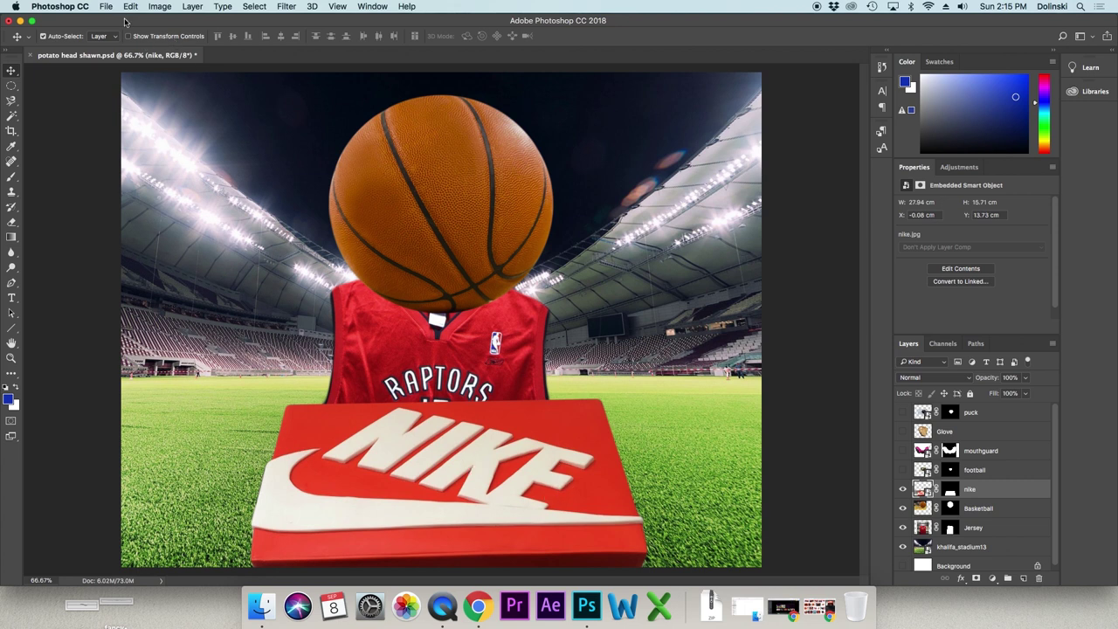
key("super+t")
left_click_drag(120, 387, 178, 425)
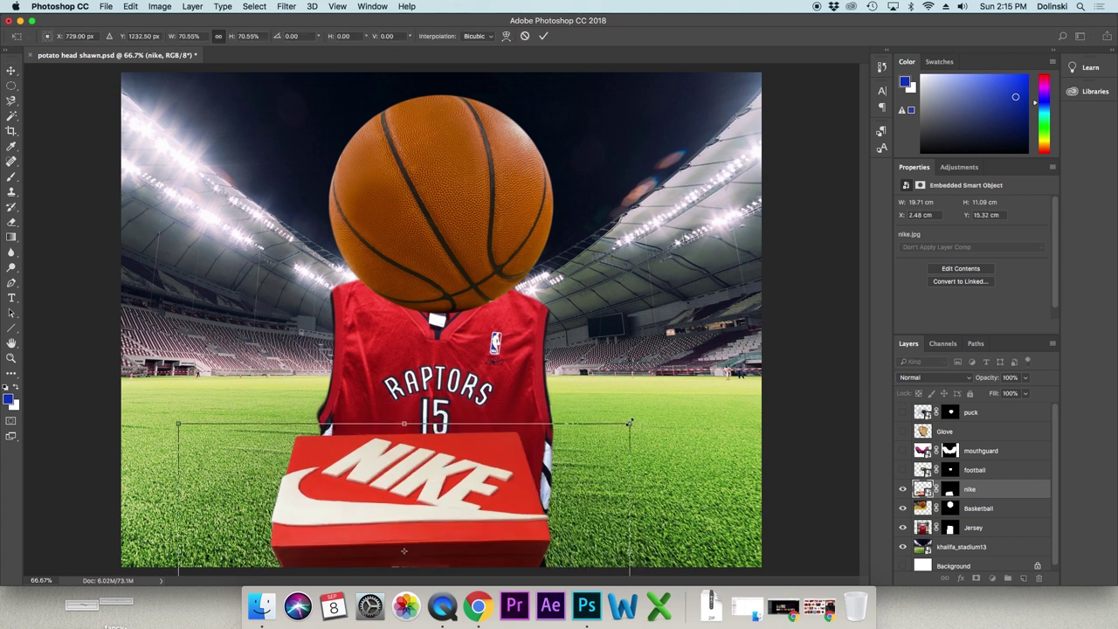
- Rotate the shoe box about -15° and move it so it overlaps the jersey's lower right corner
left_click_drag(633, 400, 603, 555)
left_click_drag(587, 597, 543, 415)
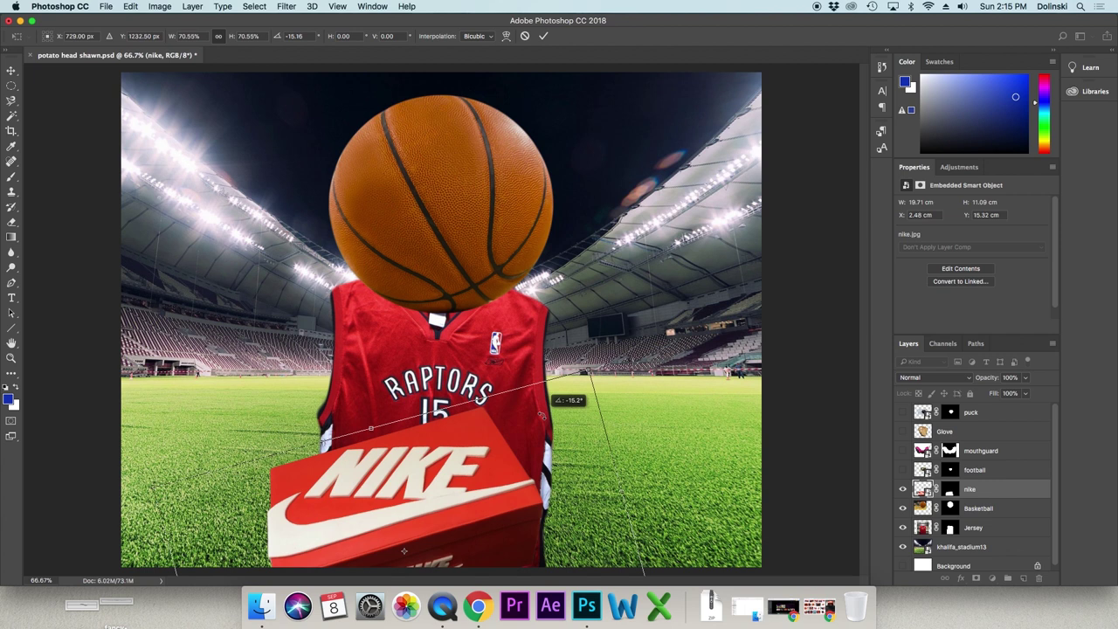
left_click_drag(449, 481, 580, 482)
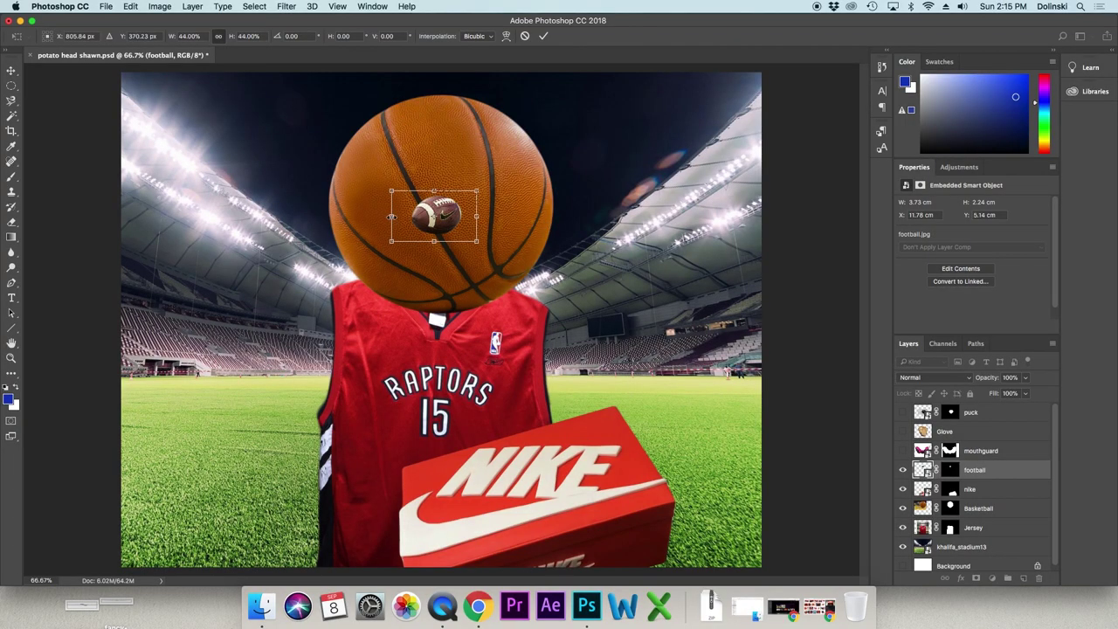
- Mirror the football at 37% proportional scale, place it near the middle of the basketball, and apply the transform
left_click_drag(391, 216, 548, 223)
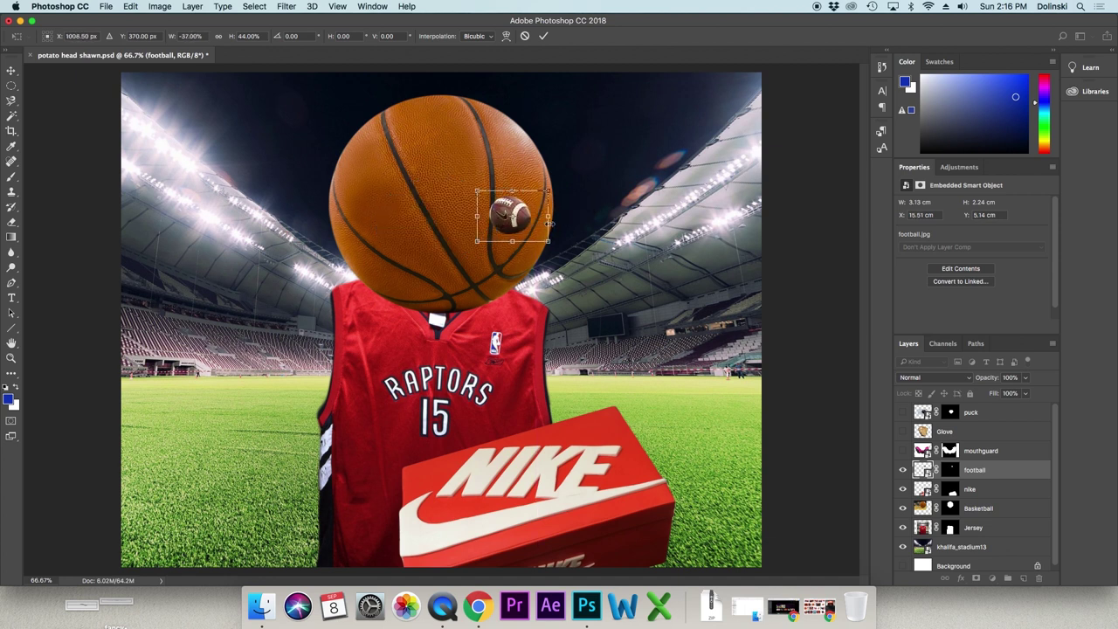
left_click(219, 37)
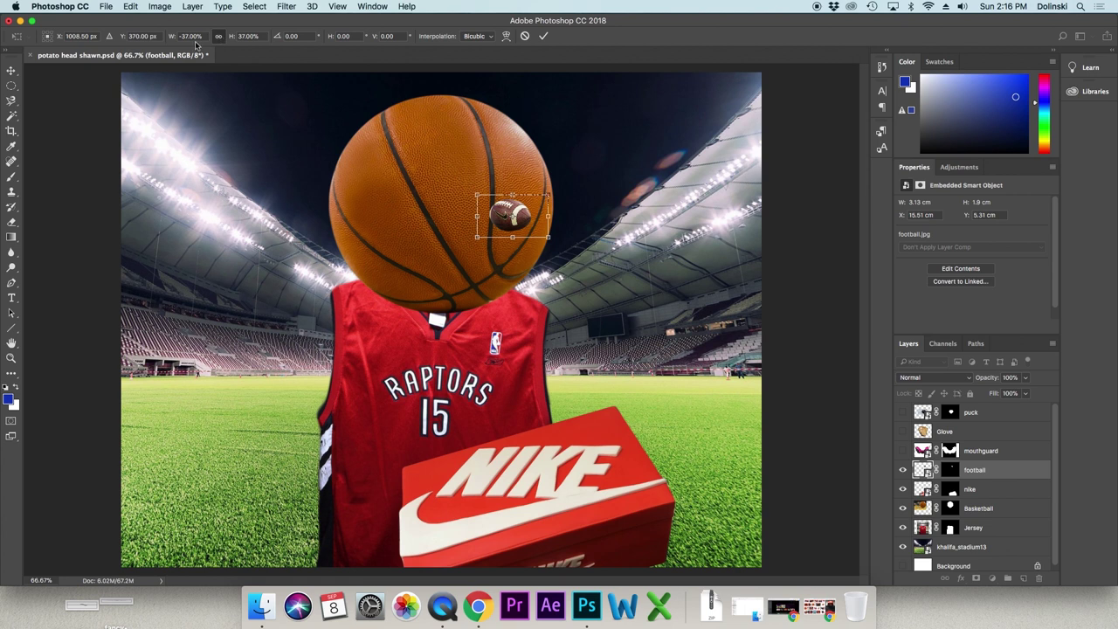
left_click_drag(511, 215, 448, 208)
key("Return")
- Flip the football layer horizontally
left_click(135, 11)
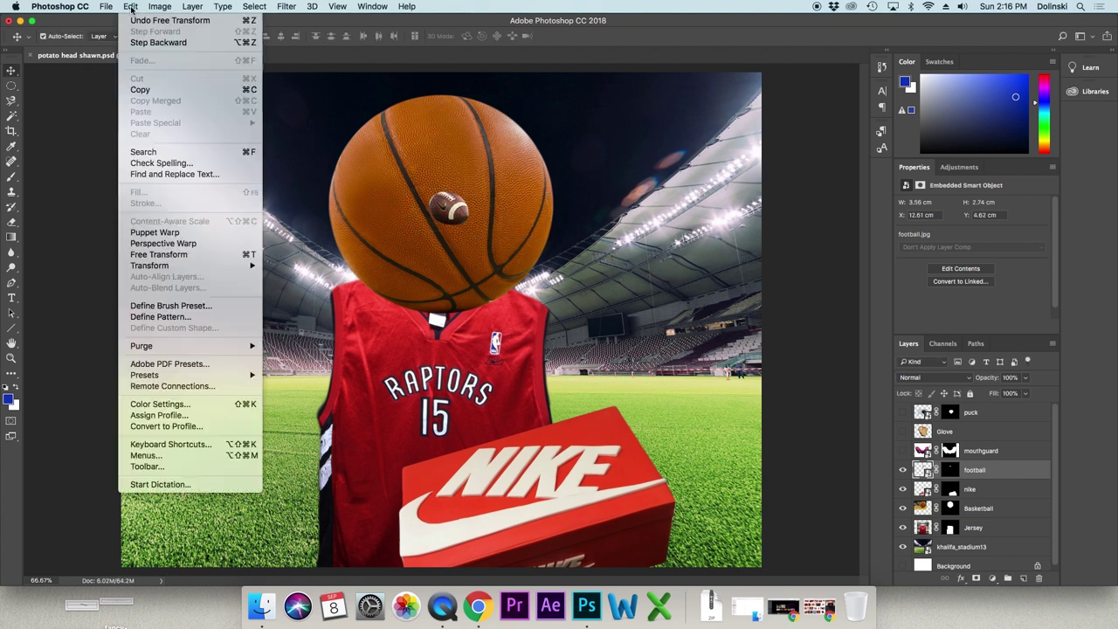
mouse_move(173, 267)
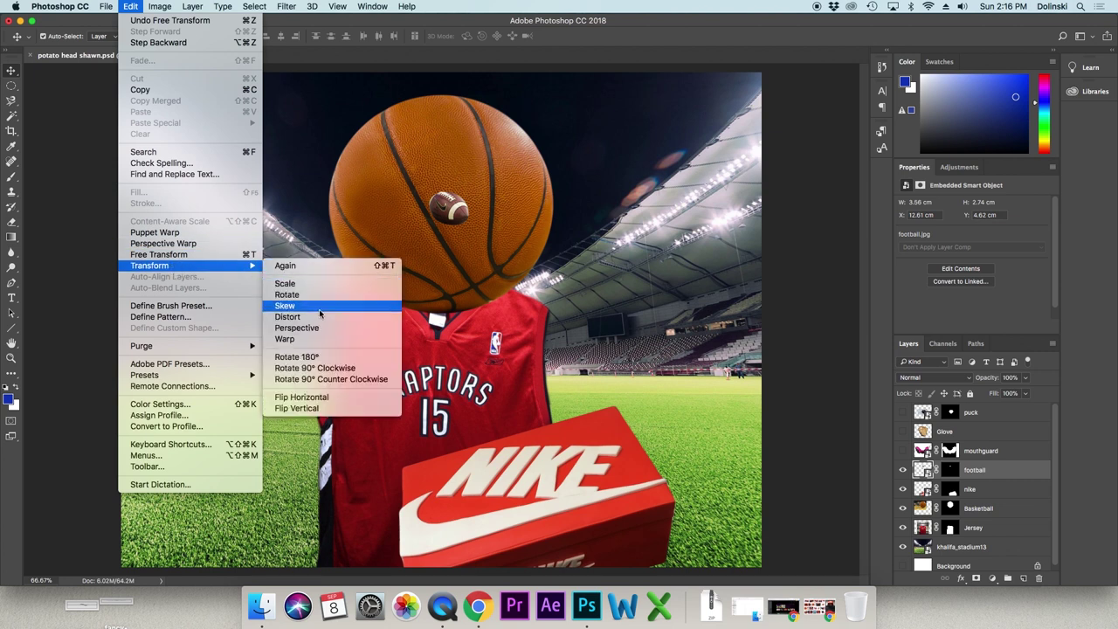
left_click(301, 398)
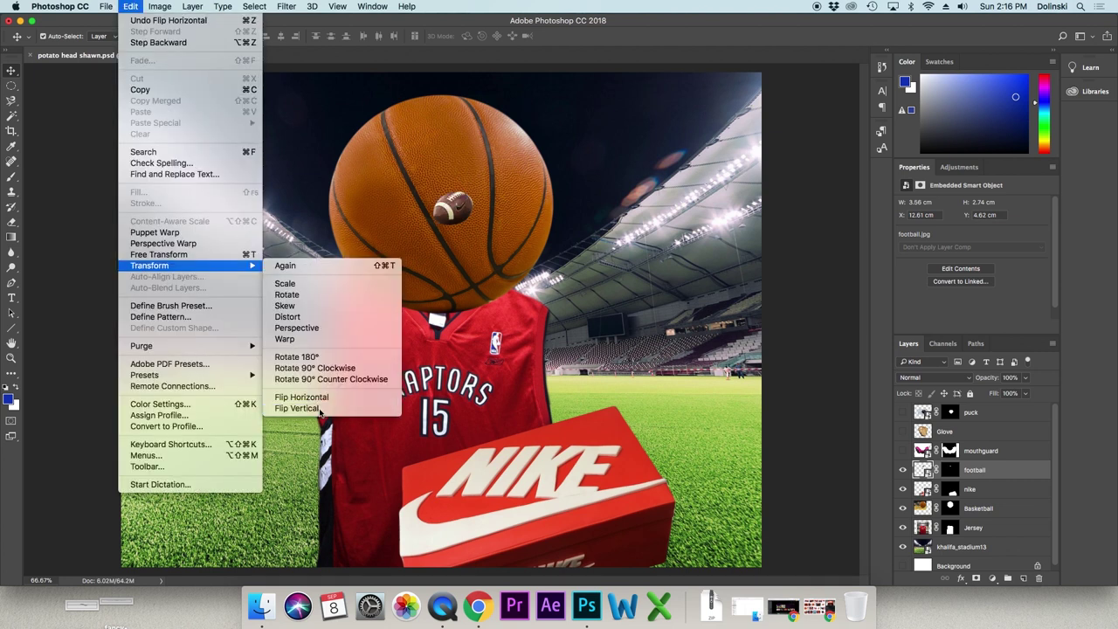
- Try flipping the football layer vertically
left_click(301, 398)
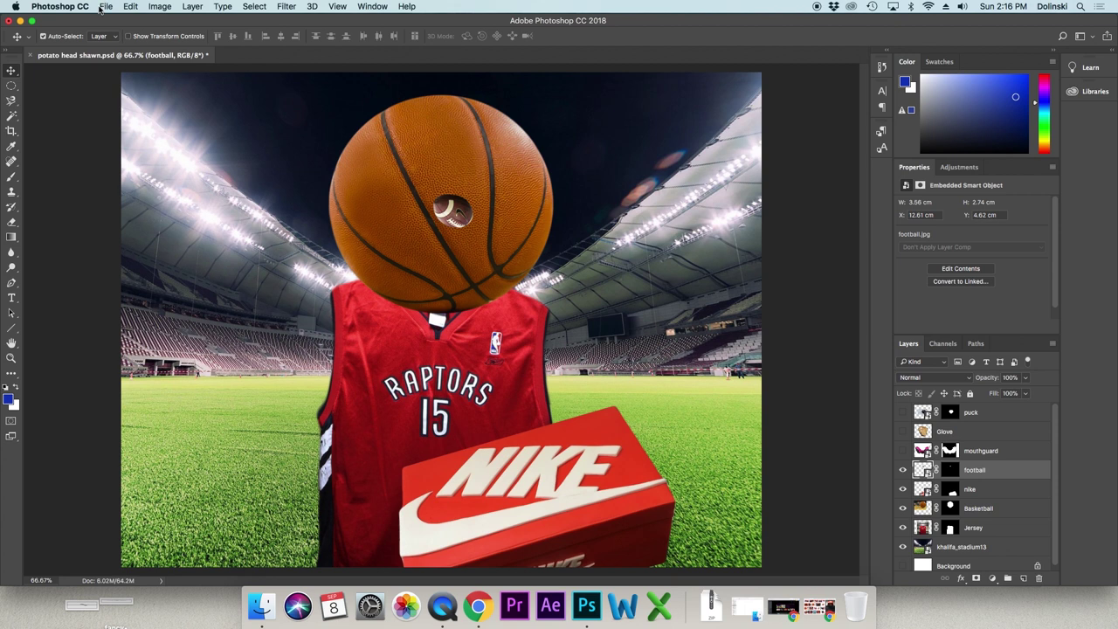
left_click(130, 7)
mouse_move(88, 4)
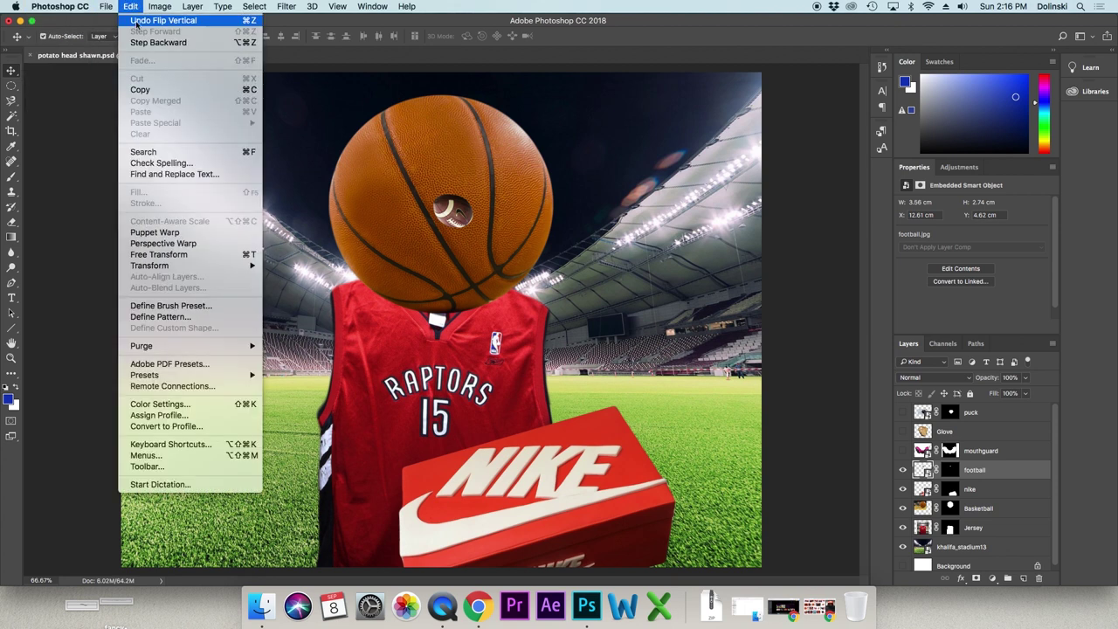
left_click(153, 20)
- Undo the football's horizontal flip and shift the football and the mouthguard slightly left on the basketball
left_click(131, 6)
left_click(147, 44)
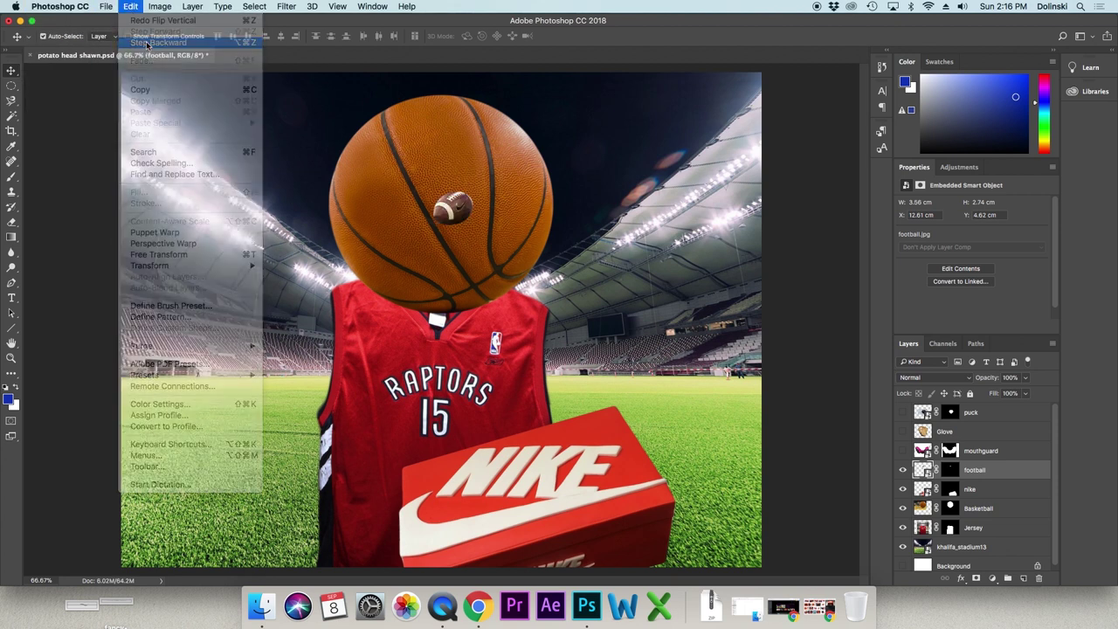
left_click_drag(463, 213, 450, 209)
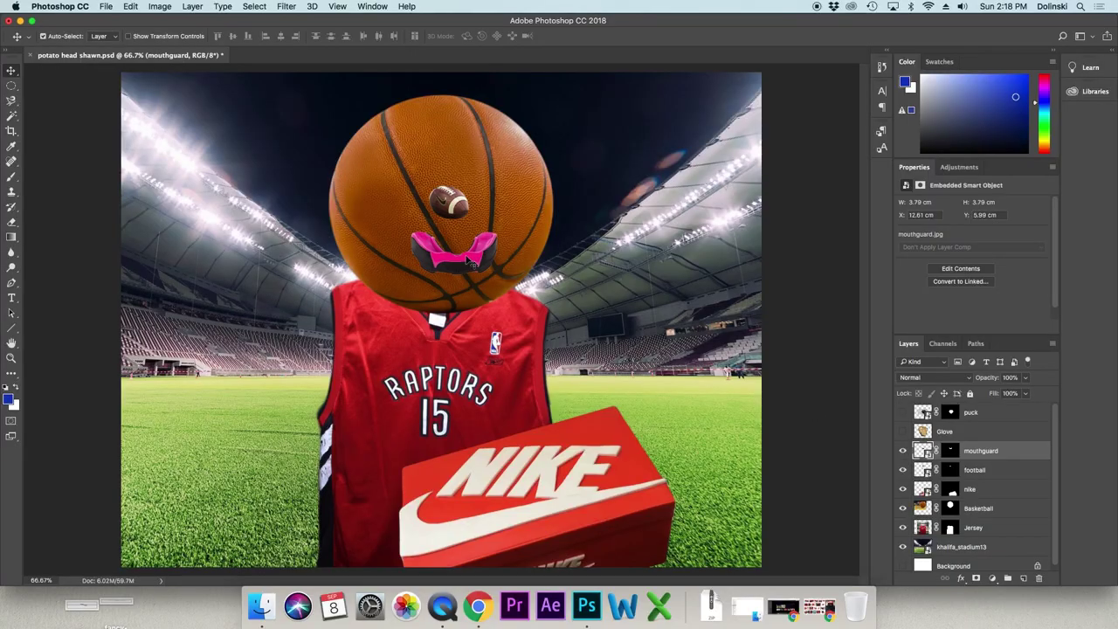
left_click_drag(459, 262, 465, 264)
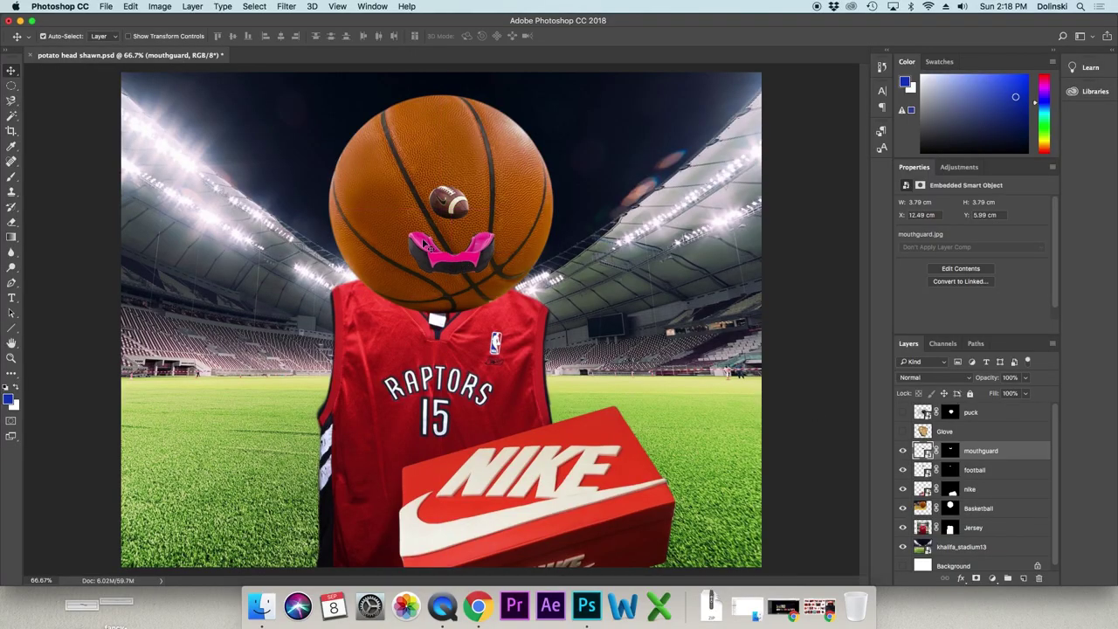
- Try to warp the mouthguard while it is still a smart object
left_click(130, 6)
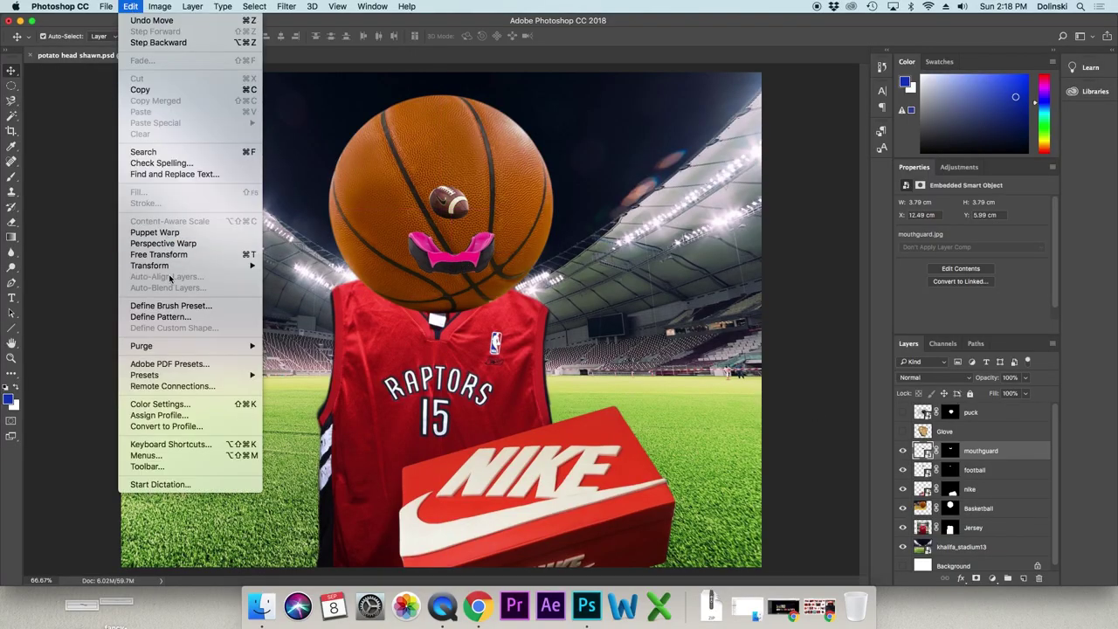
mouse_move(170, 267)
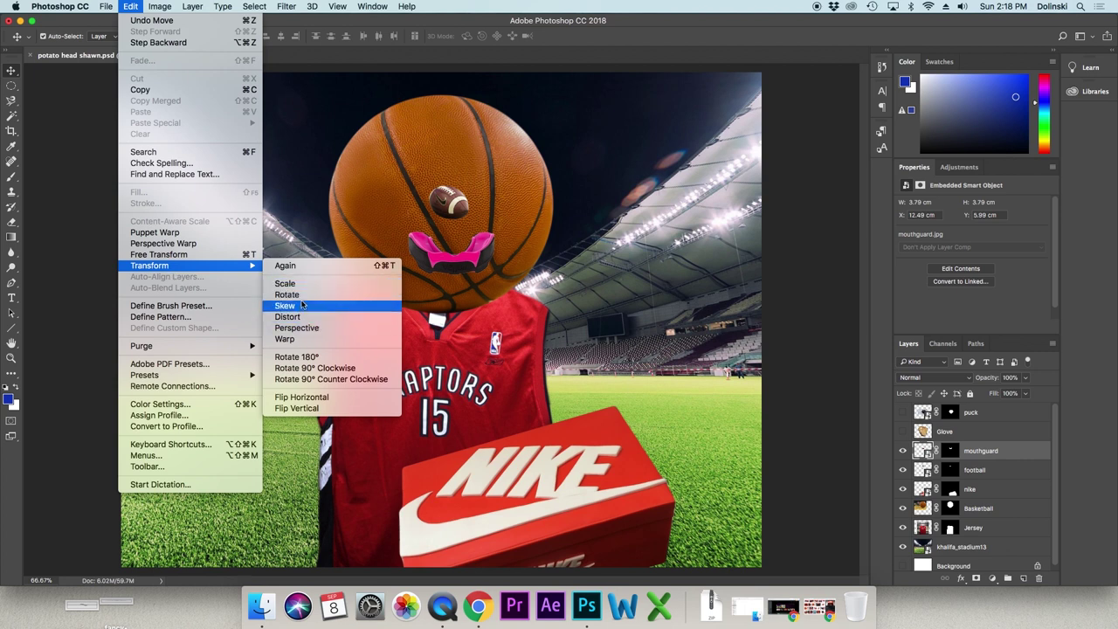
left_click(302, 340)
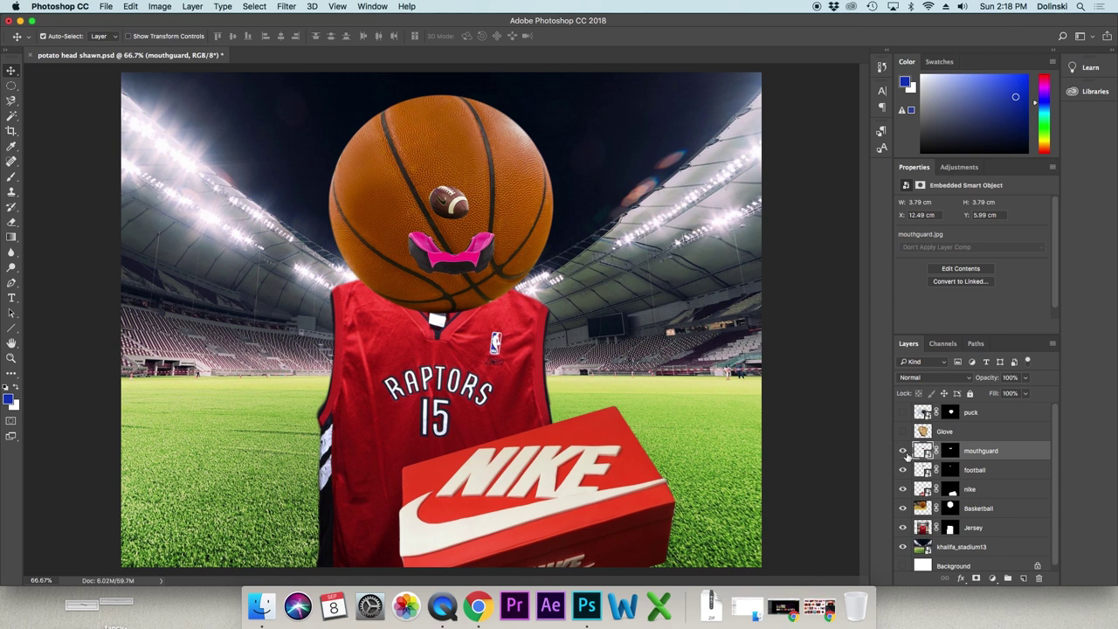
- Rasterize the mouthguard smart object
left_click(192, 7)
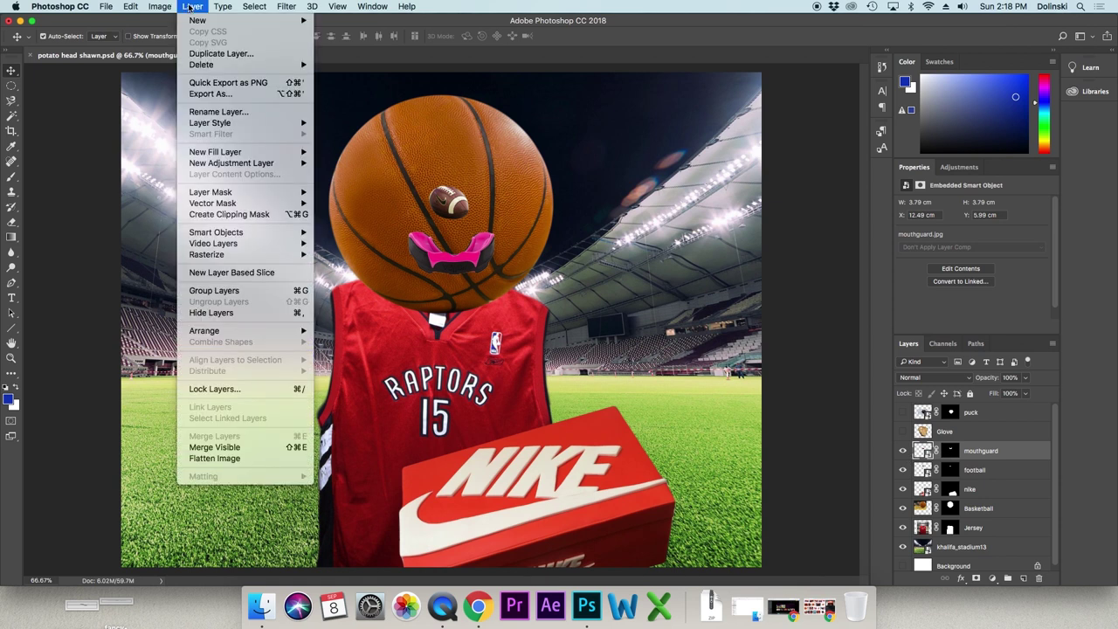
mouse_move(236, 254)
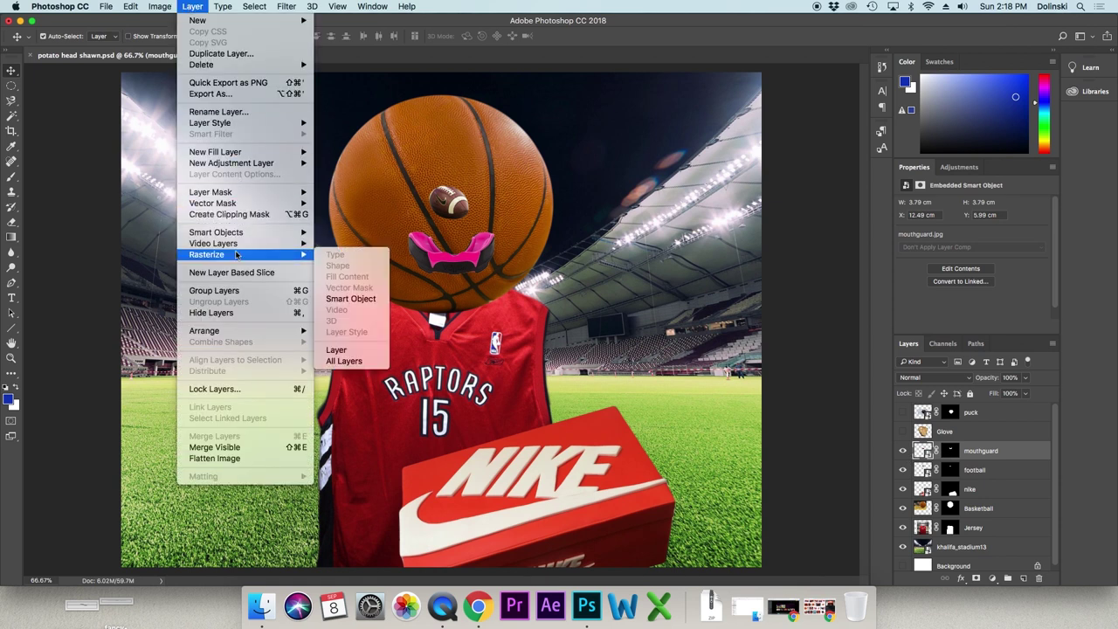
left_click(361, 300)
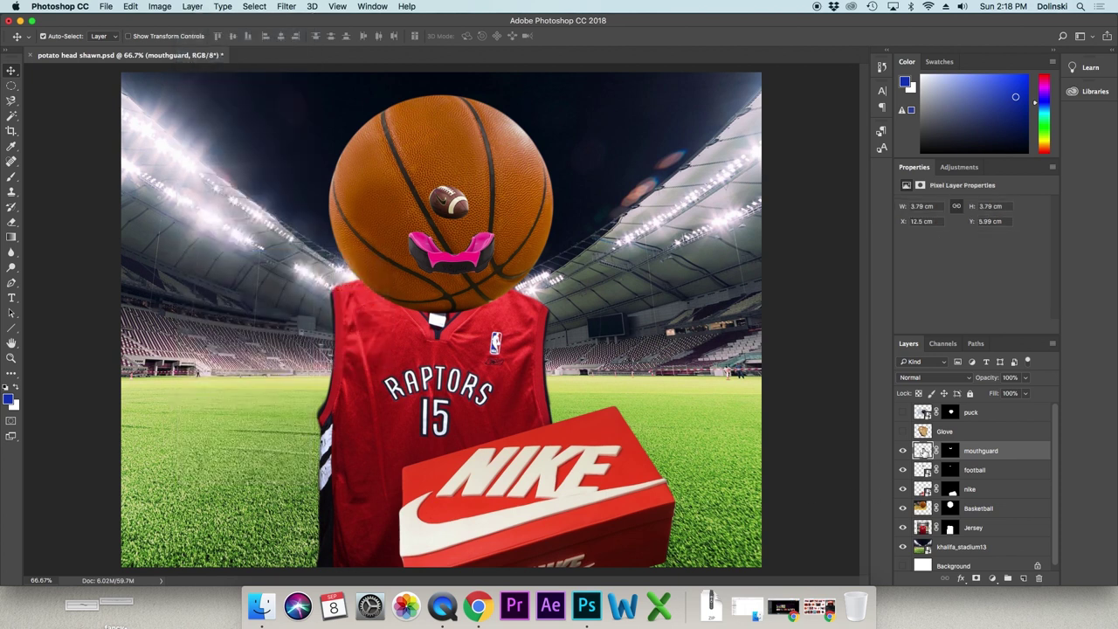
- Warp the mouthguard into a wide smile by stretching both upper corners outward and pulling its lower edge down, and apply the warp
left_click(131, 6)
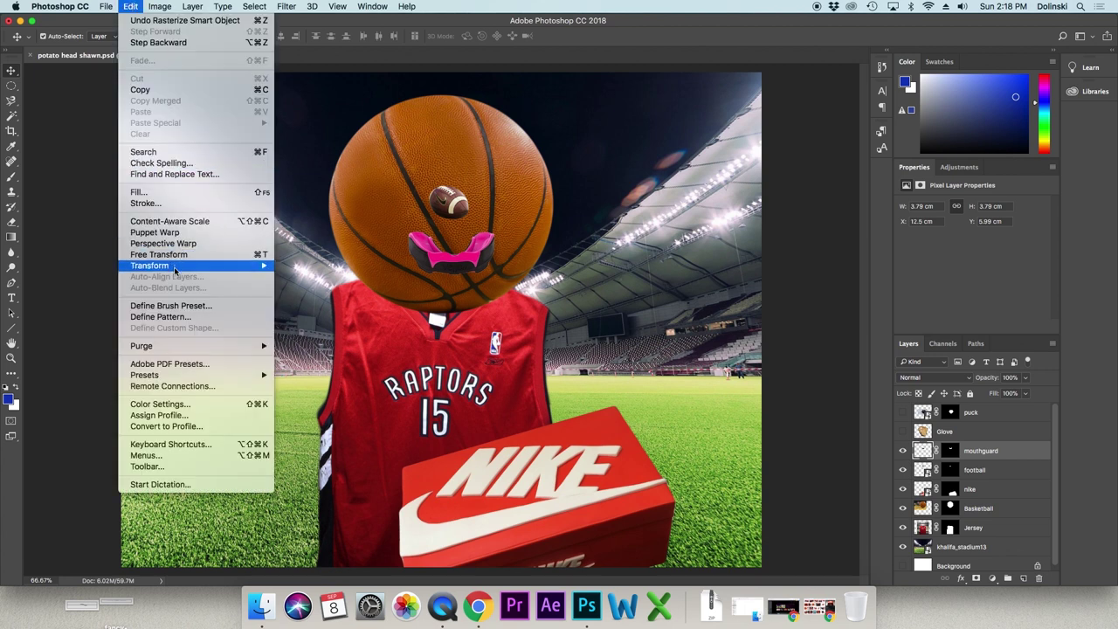
mouse_move(174, 269)
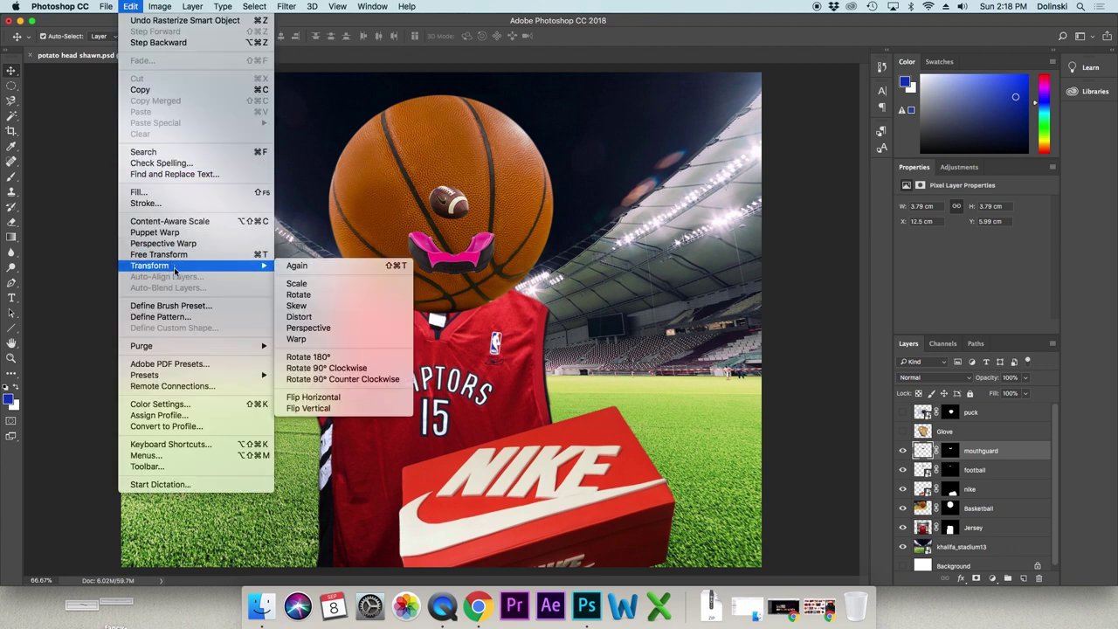
left_click(297, 339)
left_click_drag(409, 211, 366, 207)
mouse_move(402, 247)
left_mouse_down()
mouse_move(358, 237)
mouse_move(414, 239)
left_mouse_up()
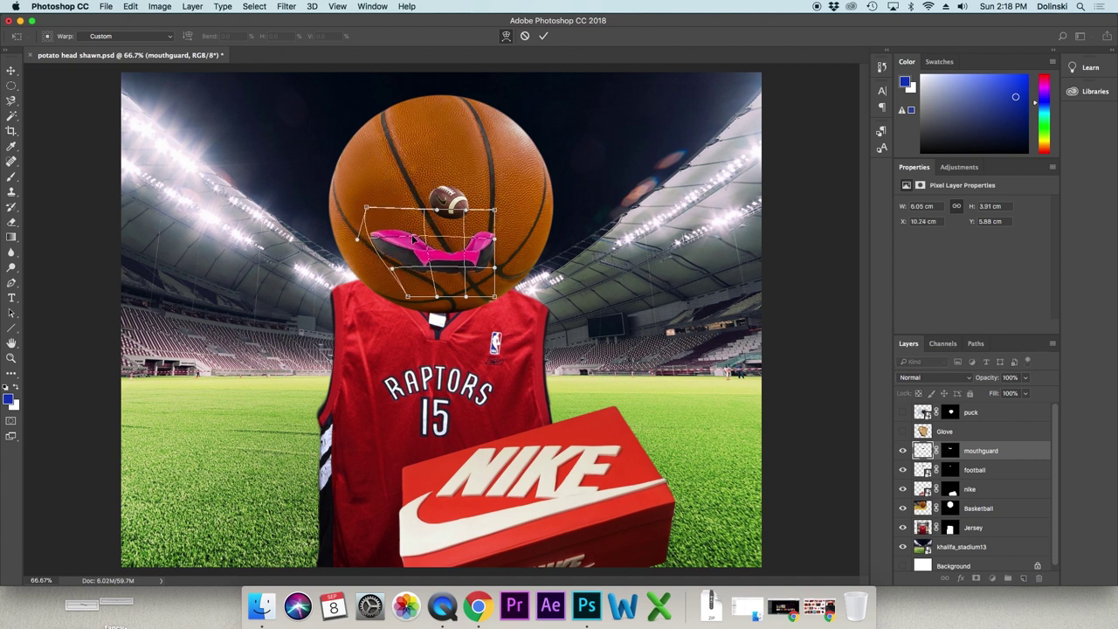
left_click_drag(495, 211, 527, 207)
left_click_drag(507, 244, 538, 237)
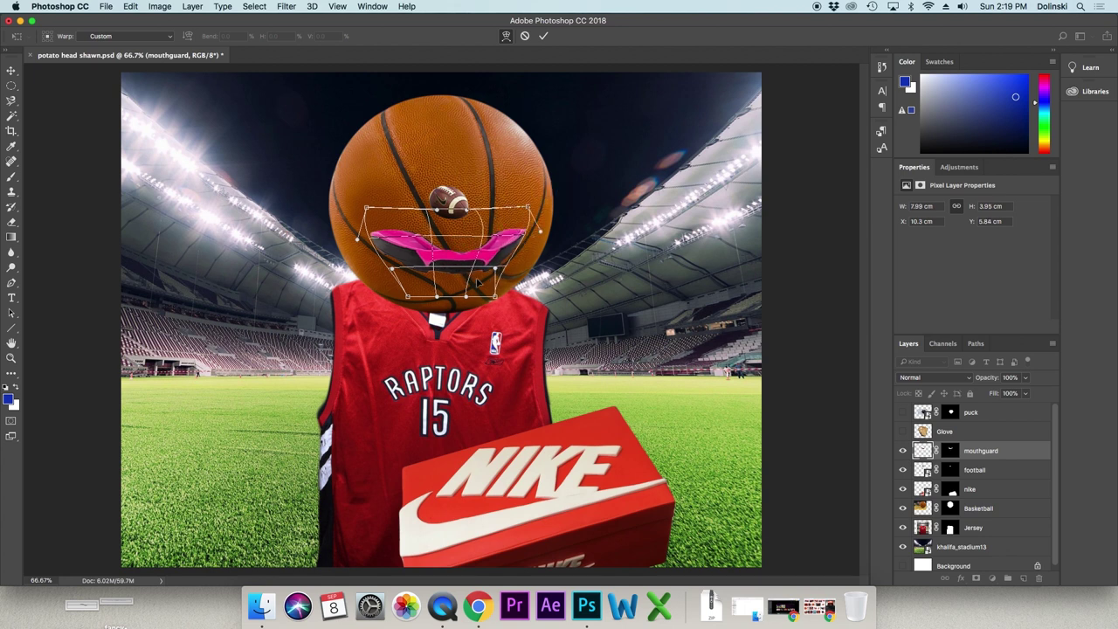
left_click_drag(466, 296, 431, 311)
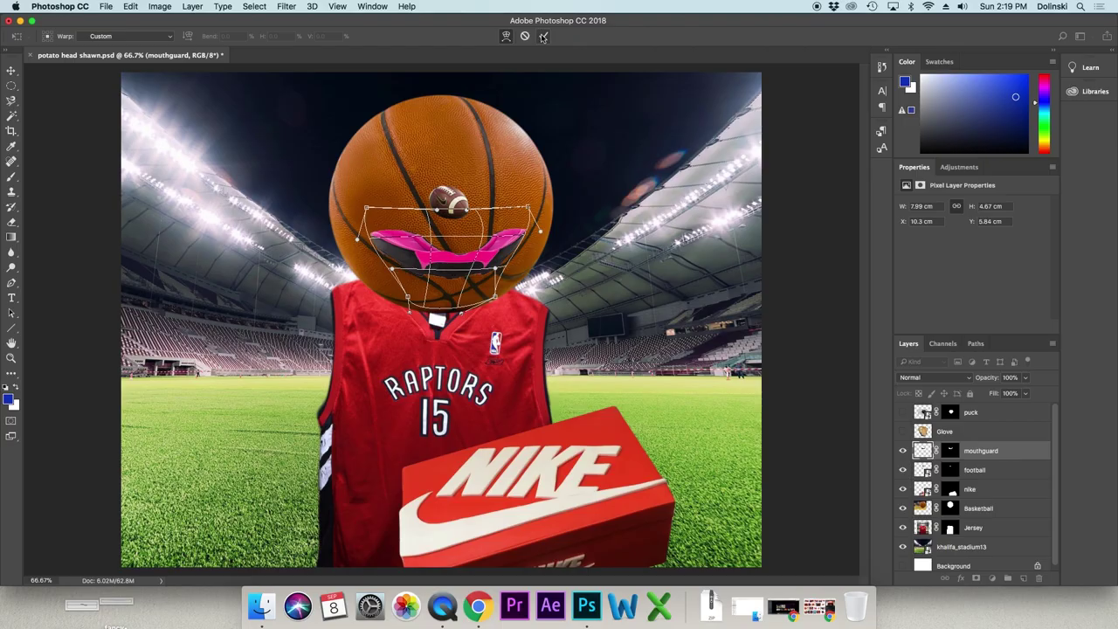
key("Return")
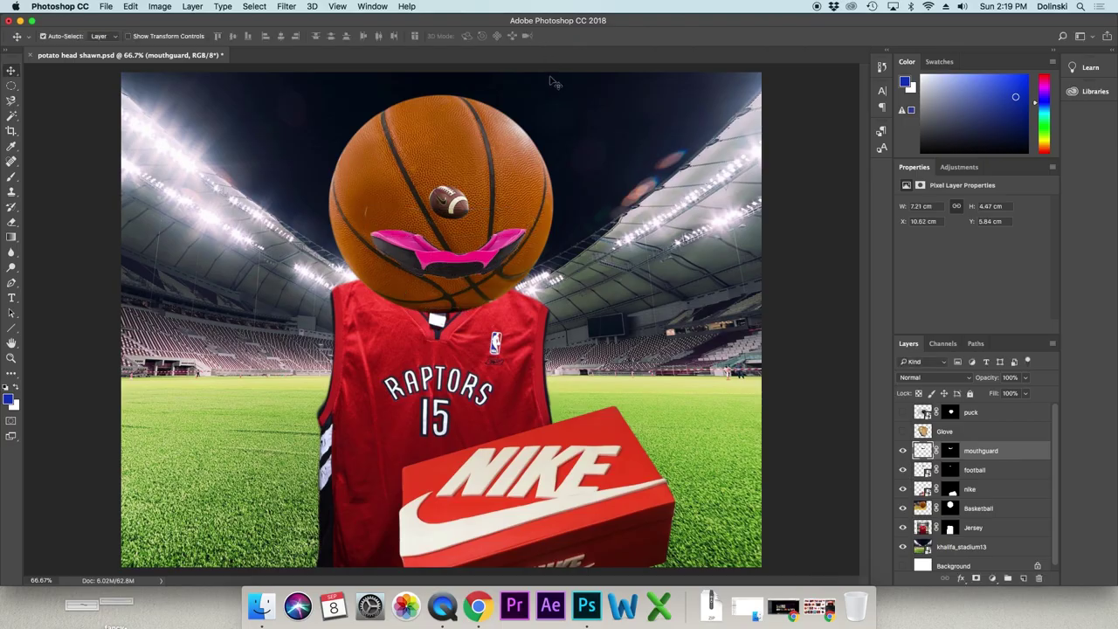
- Try moving the mouthguard slightly up, and select its layer mask with the Brush tool
left_click_drag(506, 250, 504, 229)
key("ctrl+z")
left_click(950, 451)
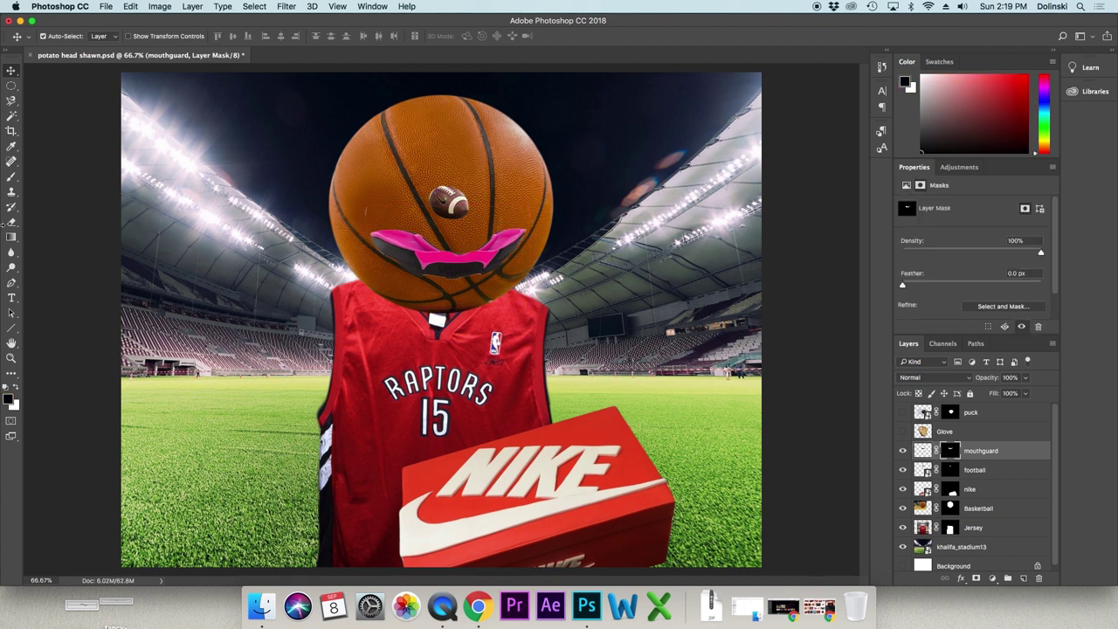
left_click(11, 177)
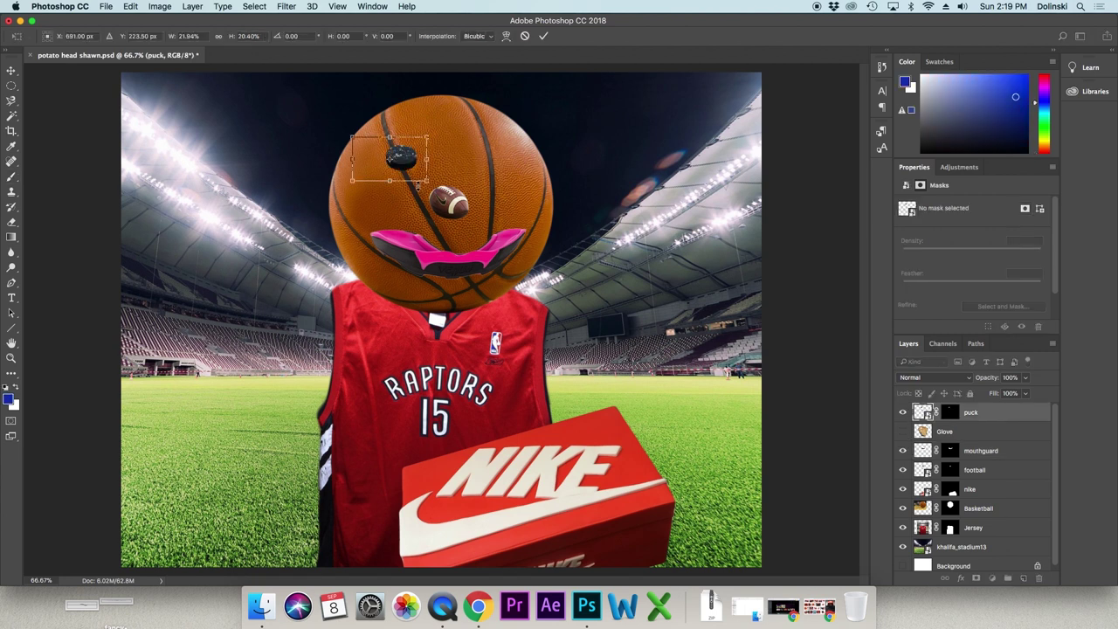
- Scale the puck proportionally to 27.54% as an eye on the basketball's upper left, and apply the transform
left_click(219, 36)
left_click(219, 38)
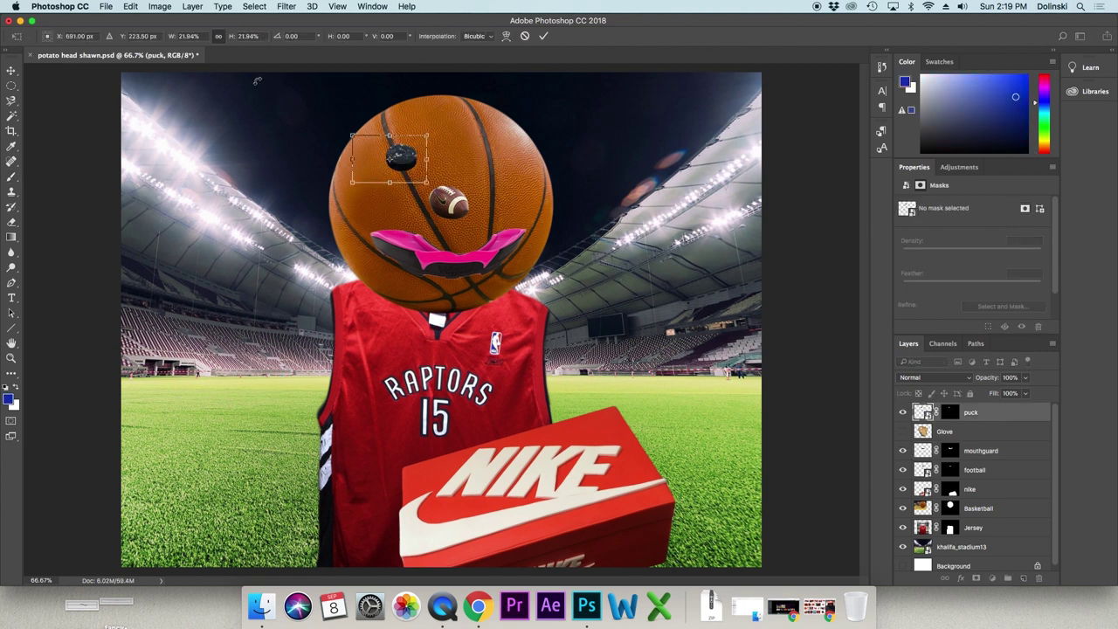
mouse_move(426, 134)
left_mouse_down()
mouse_move(446, 115)
mouse_move(439, 126)
left_mouse_up()
left_click(11, 70)
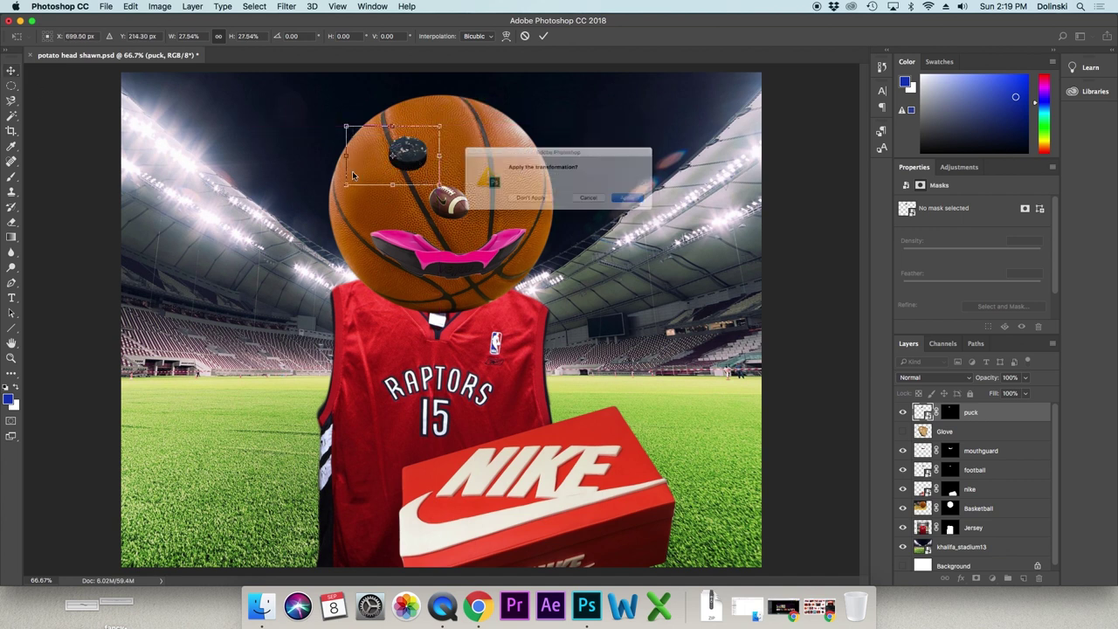
left_click(657, 208)
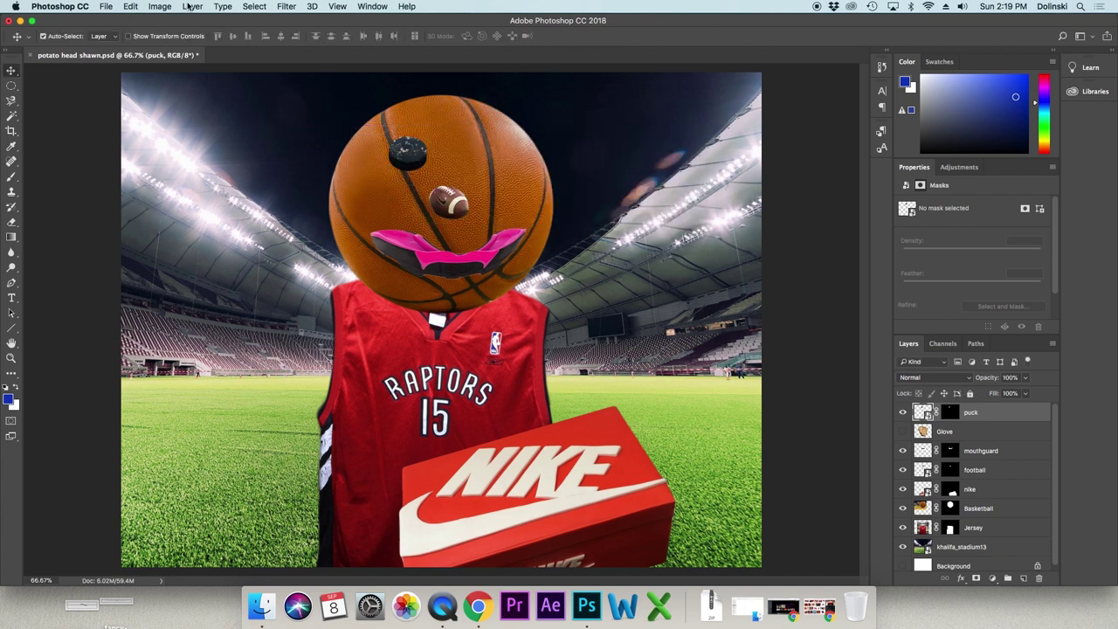
- Duplicate the puck layer as "puck copy" and place the copy to the right of the original as the second eye
left_click(191, 7)
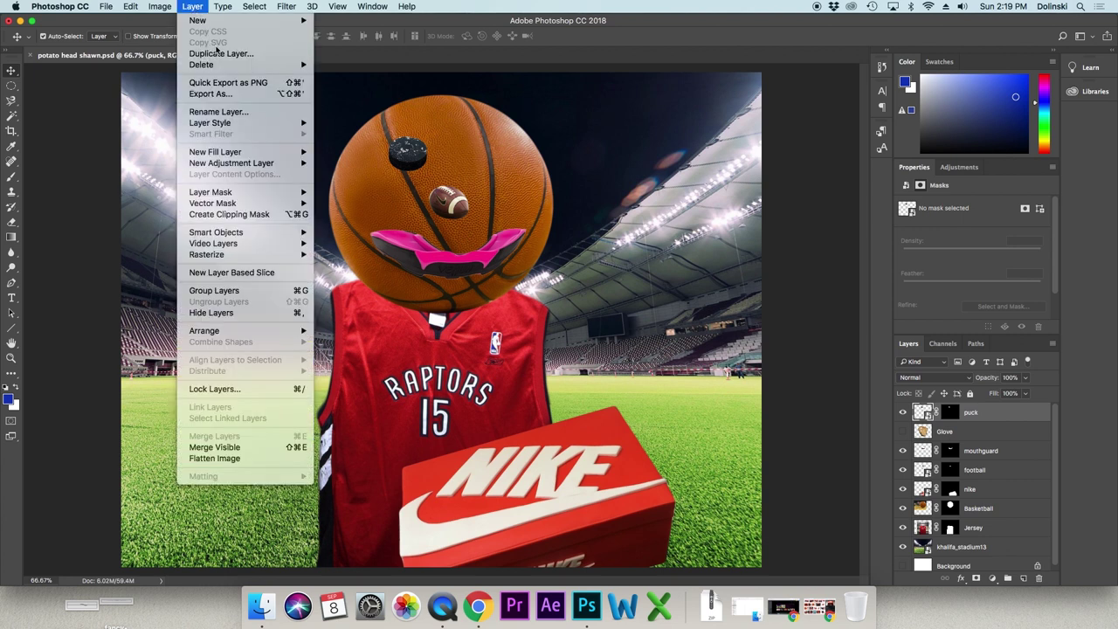
left_click(220, 53)
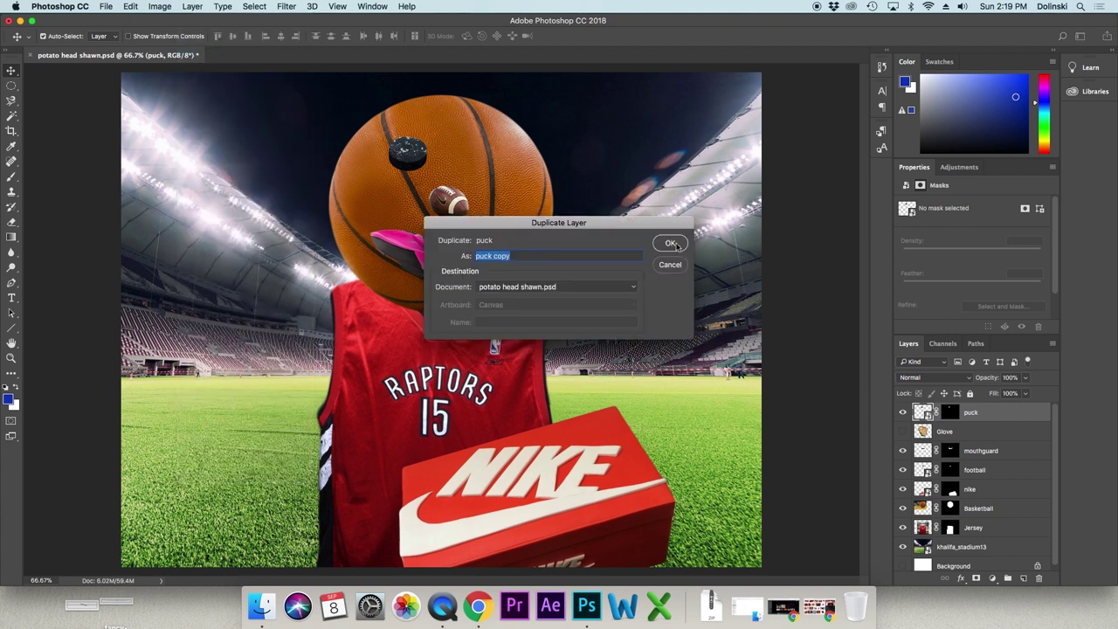
left_click(670, 243)
left_click_drag(402, 158, 472, 157)
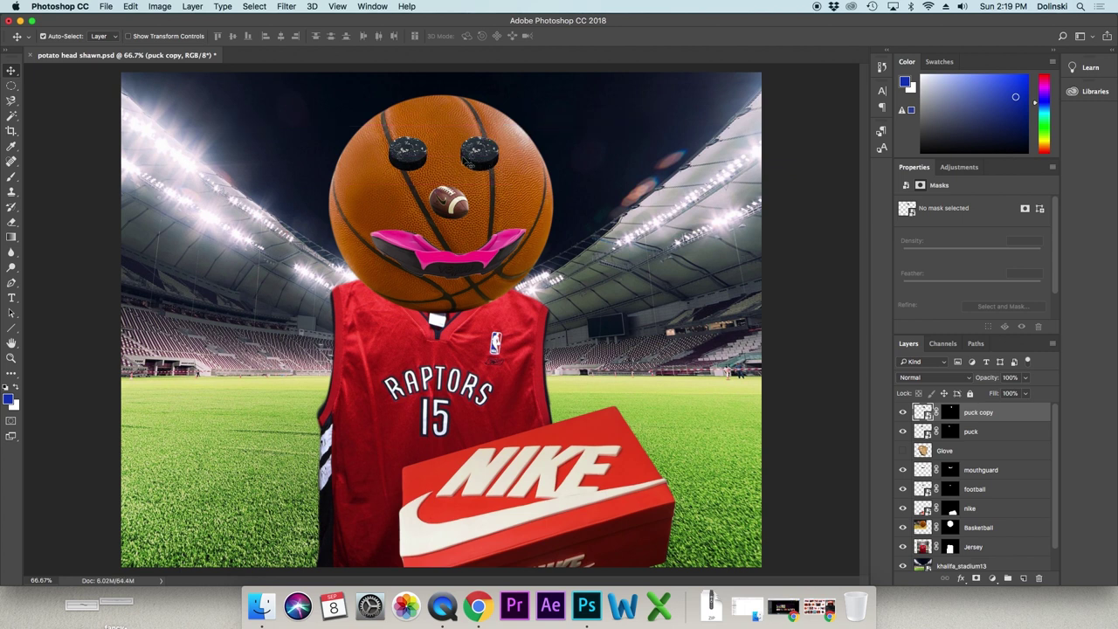
- Flip the Glove copy layer horizontally and move it to the basketball's upper right as the second ear
left_click(130, 6)
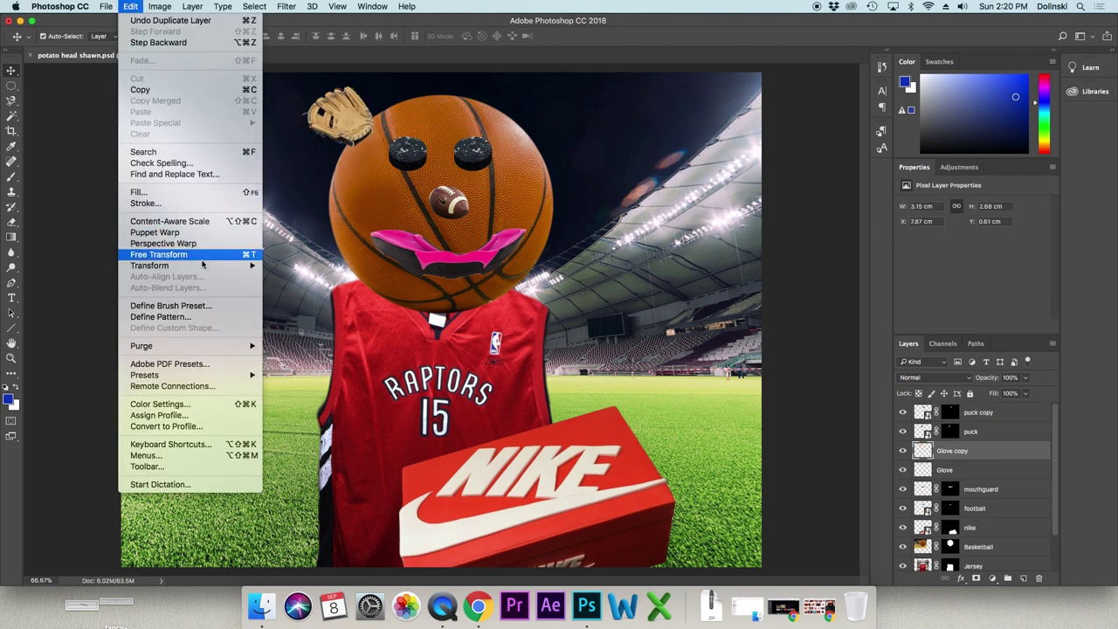
mouse_move(203, 265)
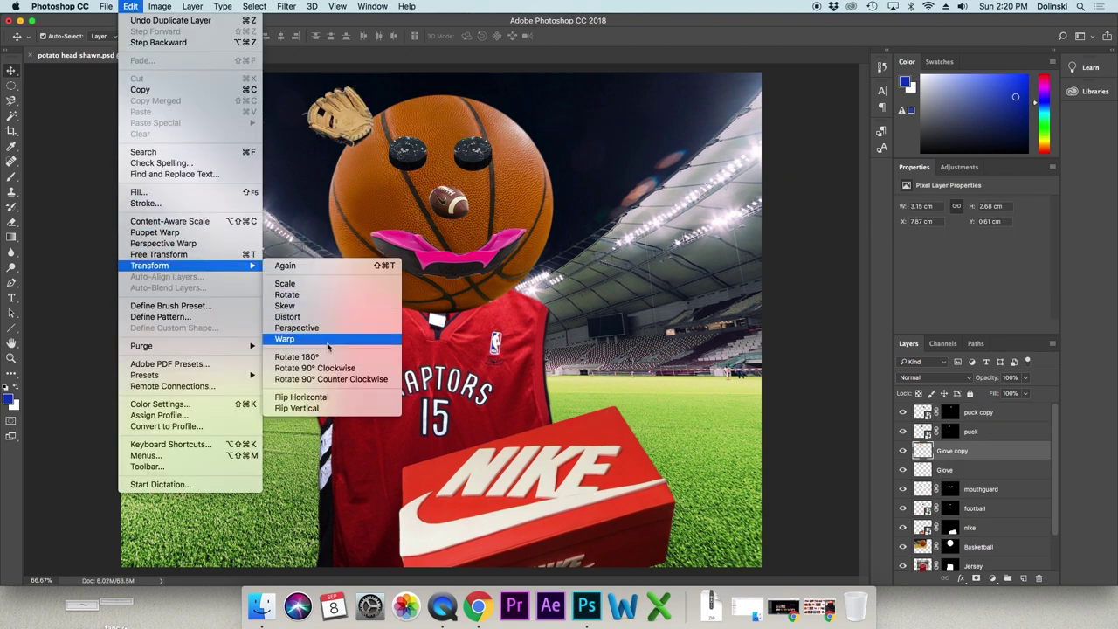
left_click(331, 397)
left_click_drag(342, 118, 537, 111)
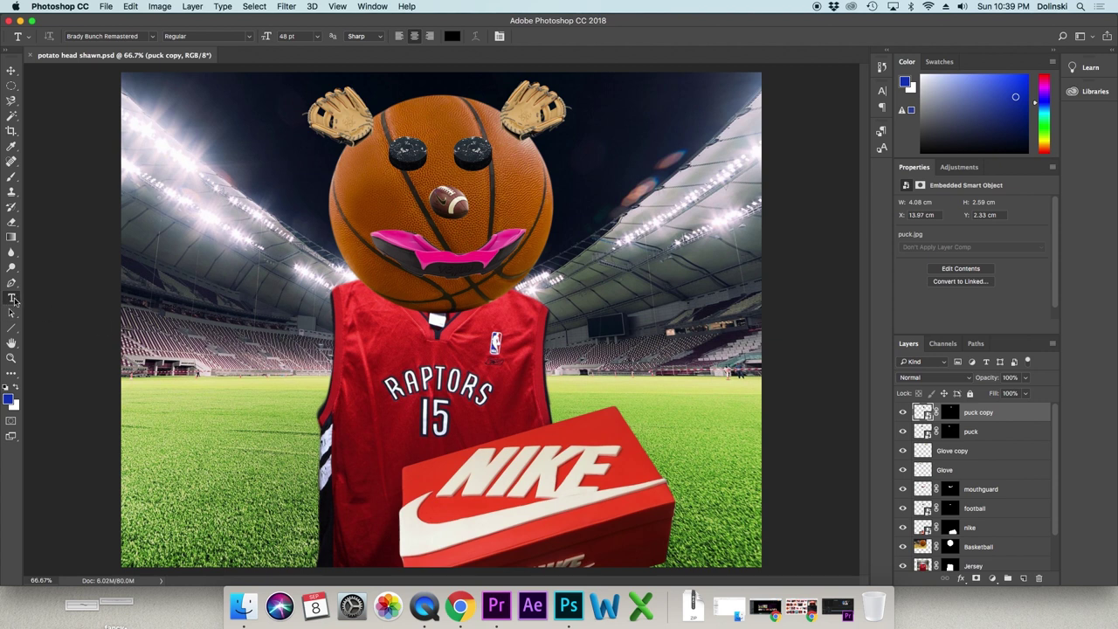
- Draw a horizontal text box over the stadium stands to the left of the jersey's shoulder
left_click(13, 299)
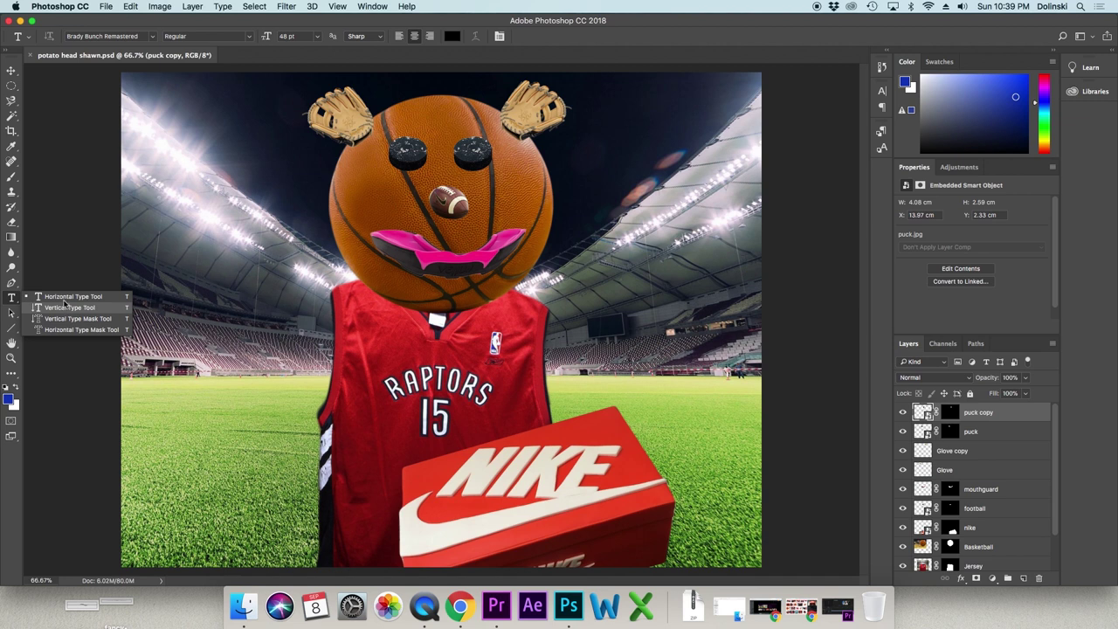
left_click(66, 306)
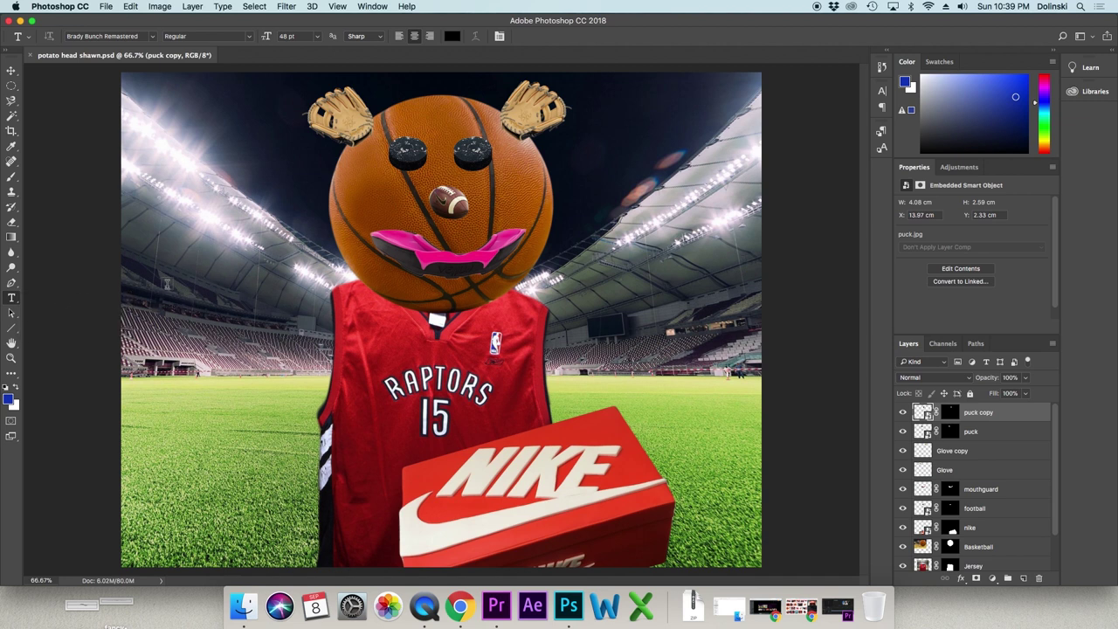
left_click_drag(154, 286, 321, 330)
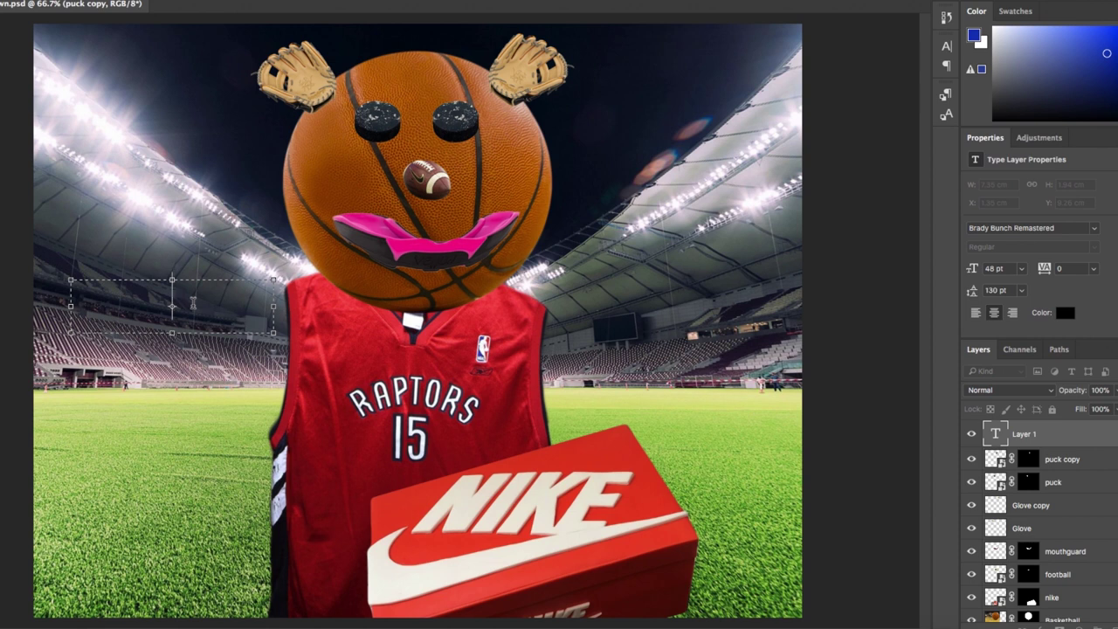
- Enter the text "Kawhi am I so ugly" and enlarge the text box across the jersey so it fits on one line
type("Kawh")
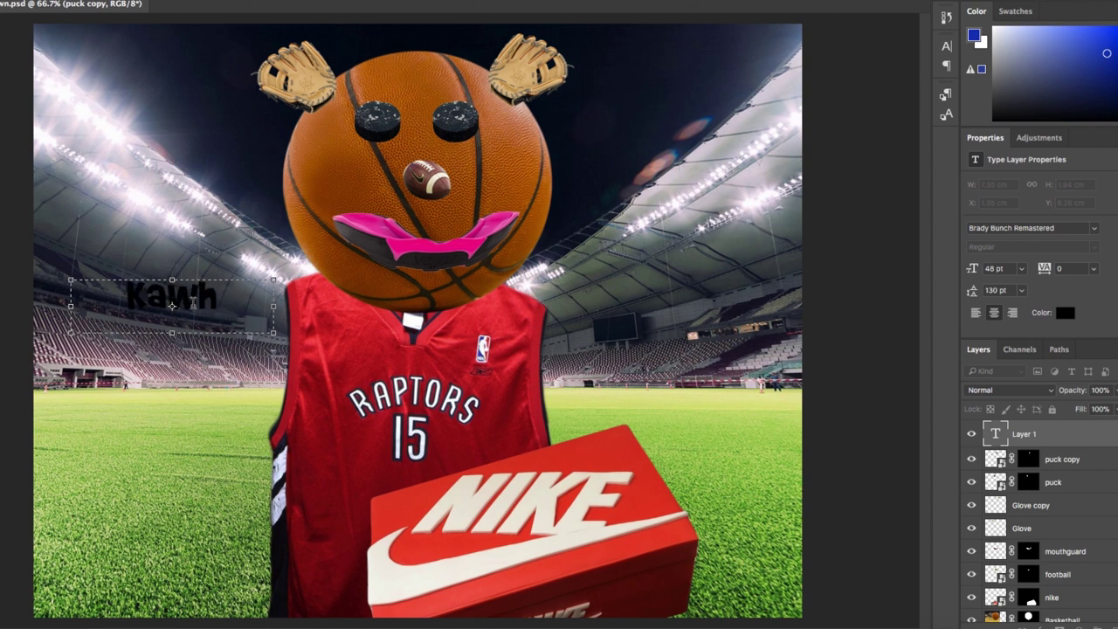
type("i")
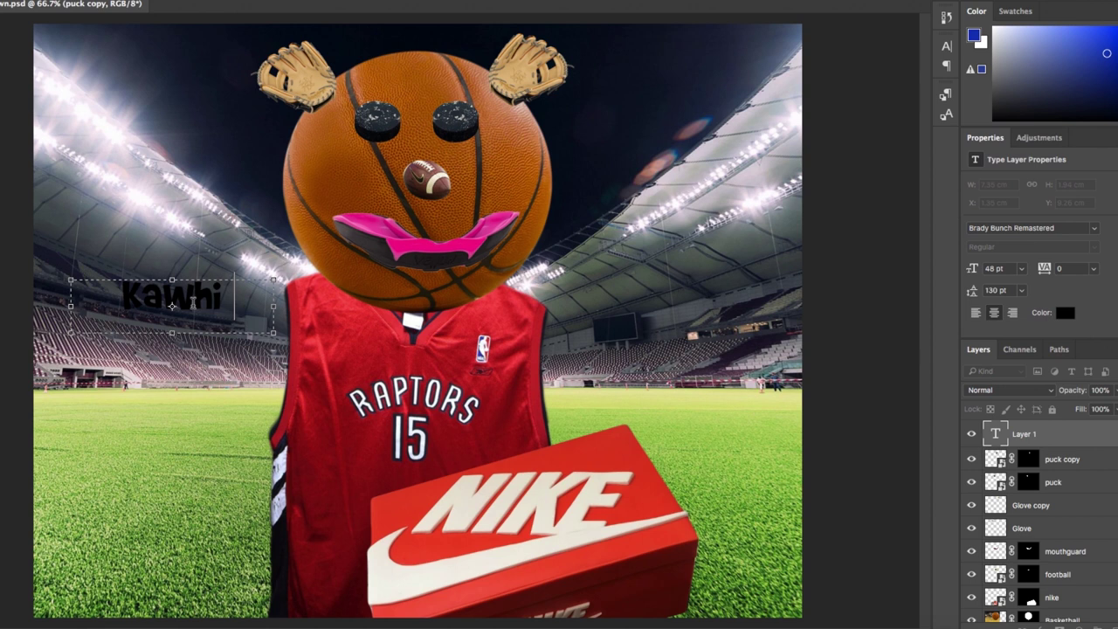
type(" and")
key("BackSpace")
type("I")
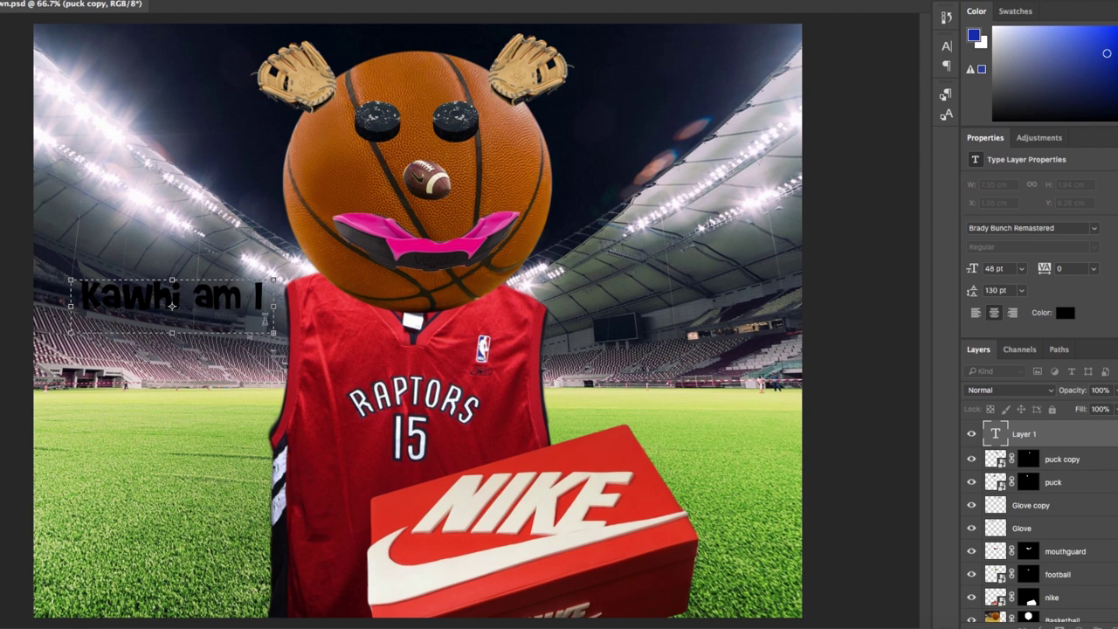
left_click_drag(273, 332, 472, 381)
left_click(289, 302)
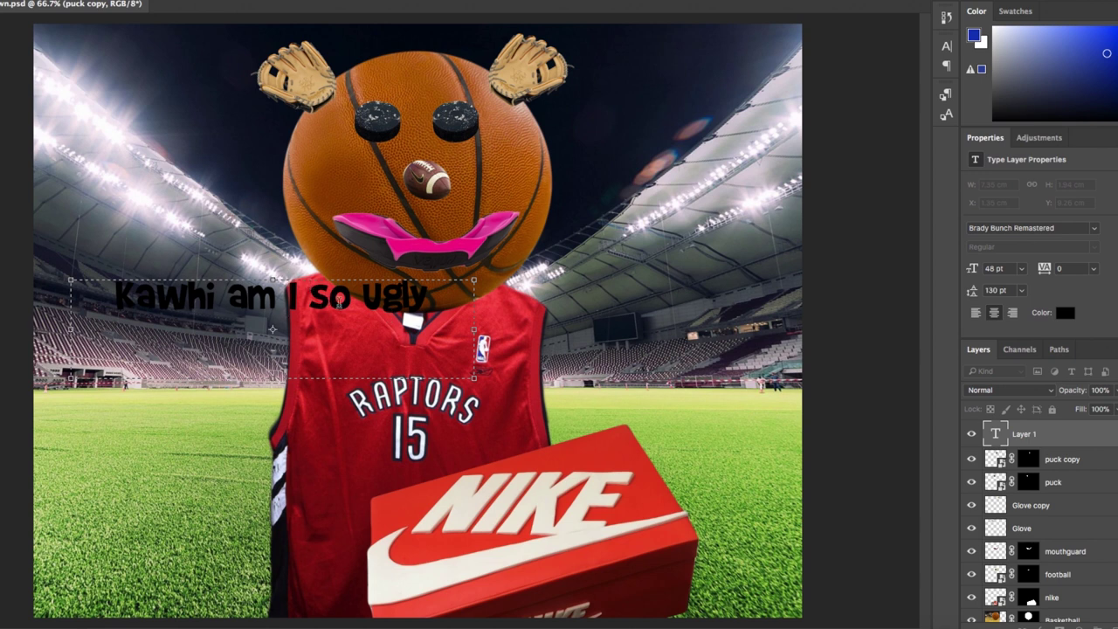
- Recolor the whole "Kawhi am I so Ugly" caption with the pink sampled from the mouthguard (e74d9e)
left_click_drag(451, 302, 105, 297)
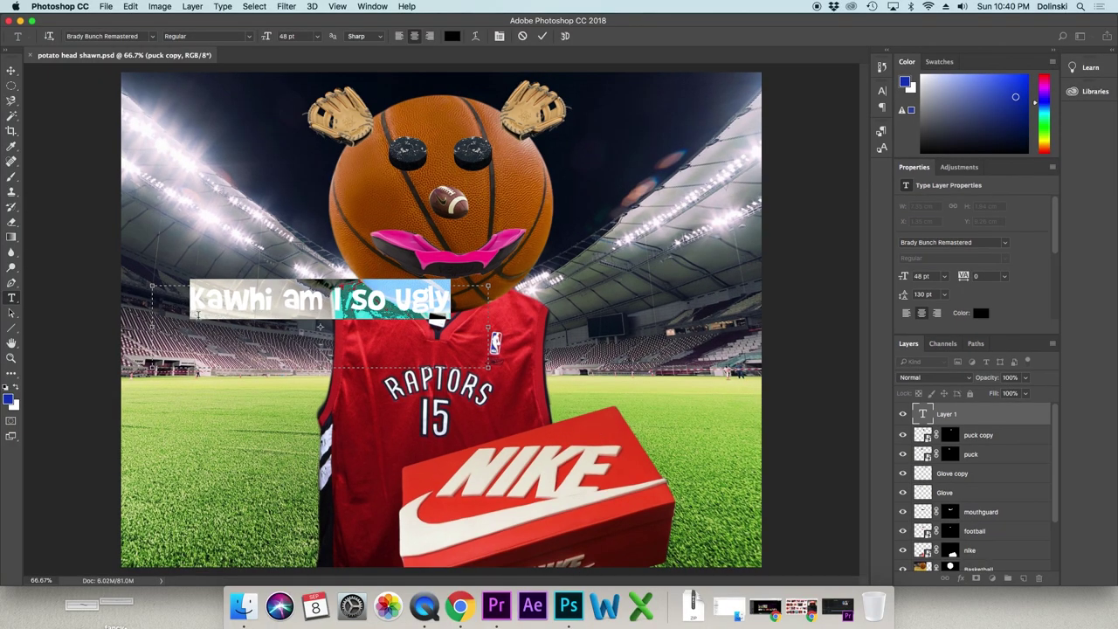
left_click(451, 37)
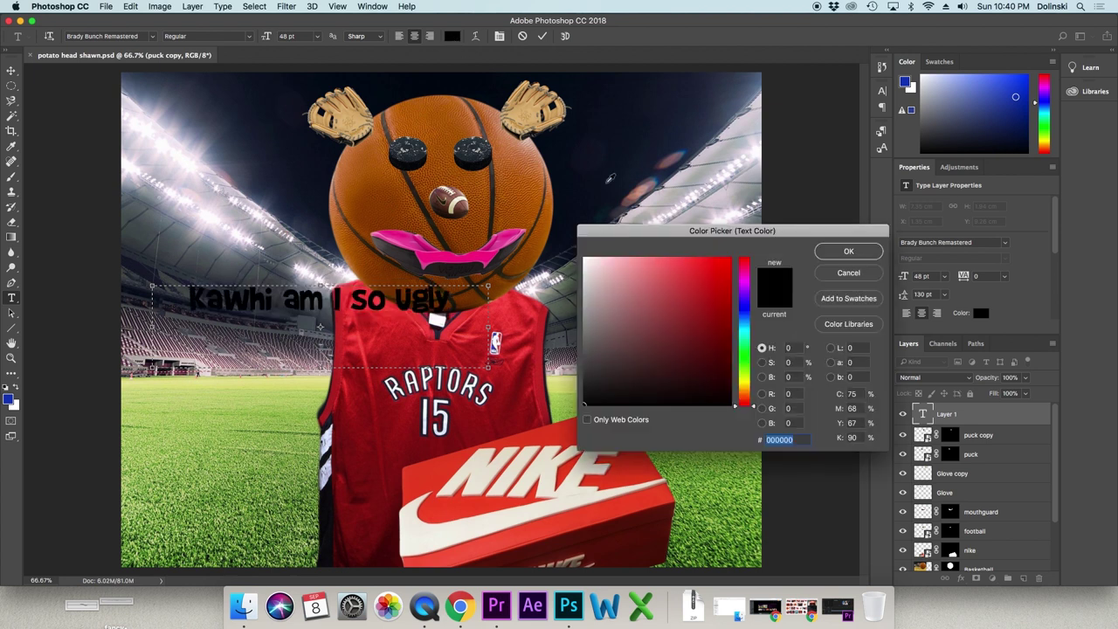
left_click_drag(659, 296, 745, 297)
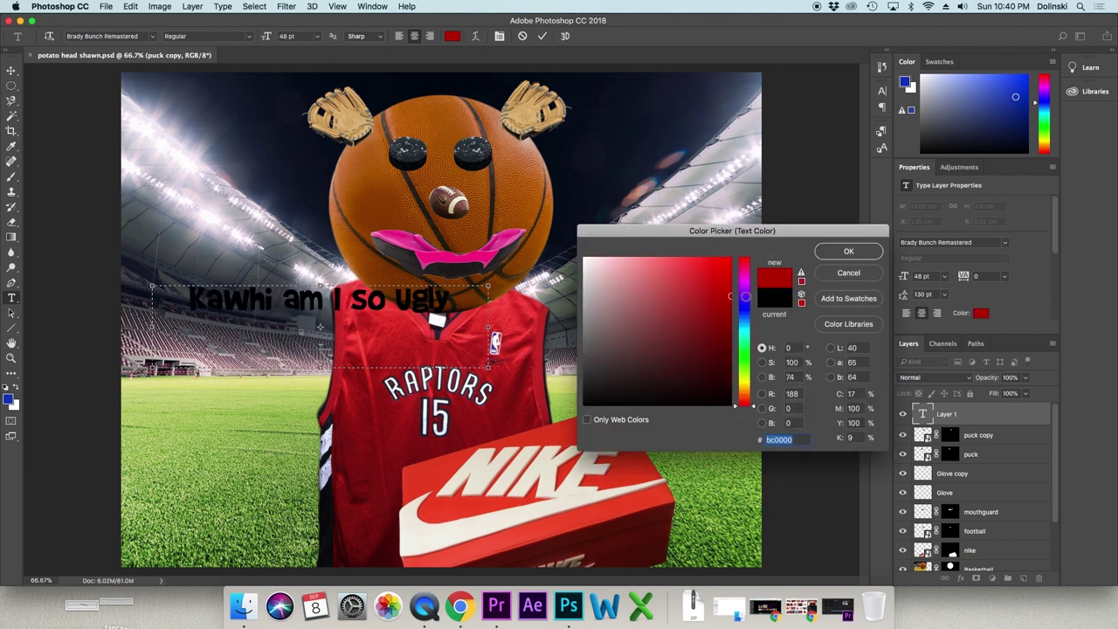
left_click(712, 477)
left_click(276, 157)
left_click(381, 428)
left_click(444, 471)
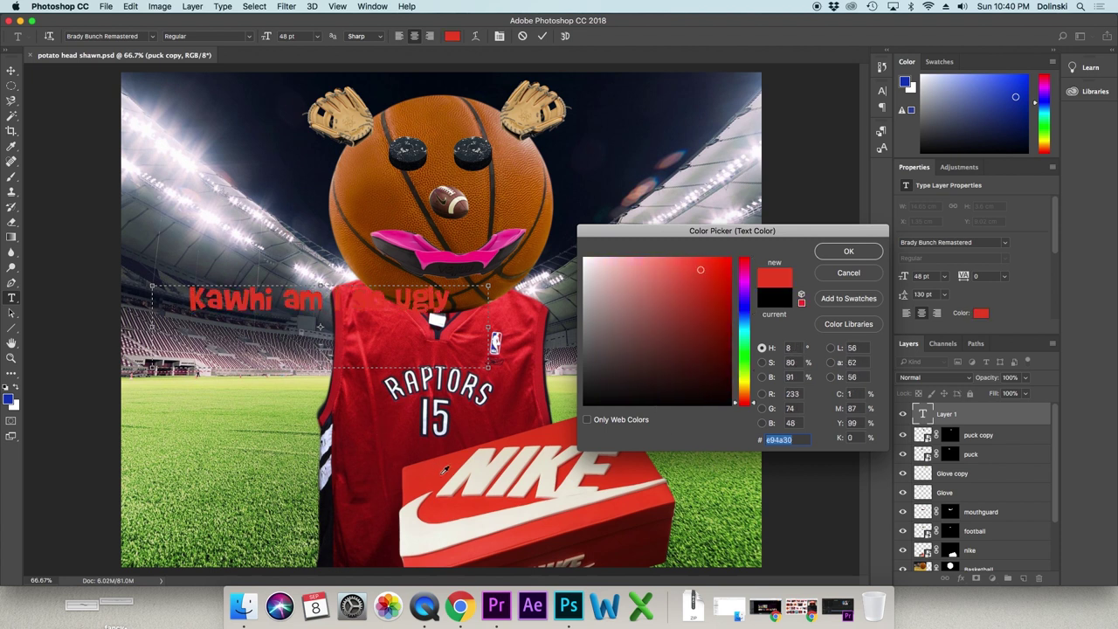
left_click(381, 188)
left_click(432, 250)
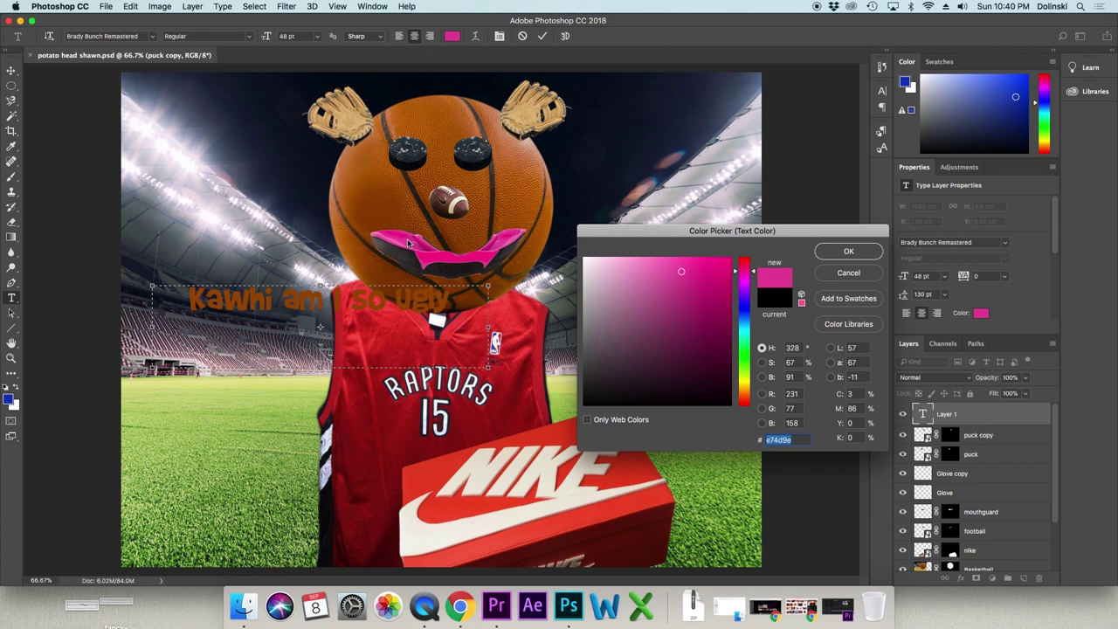
left_click(847, 252)
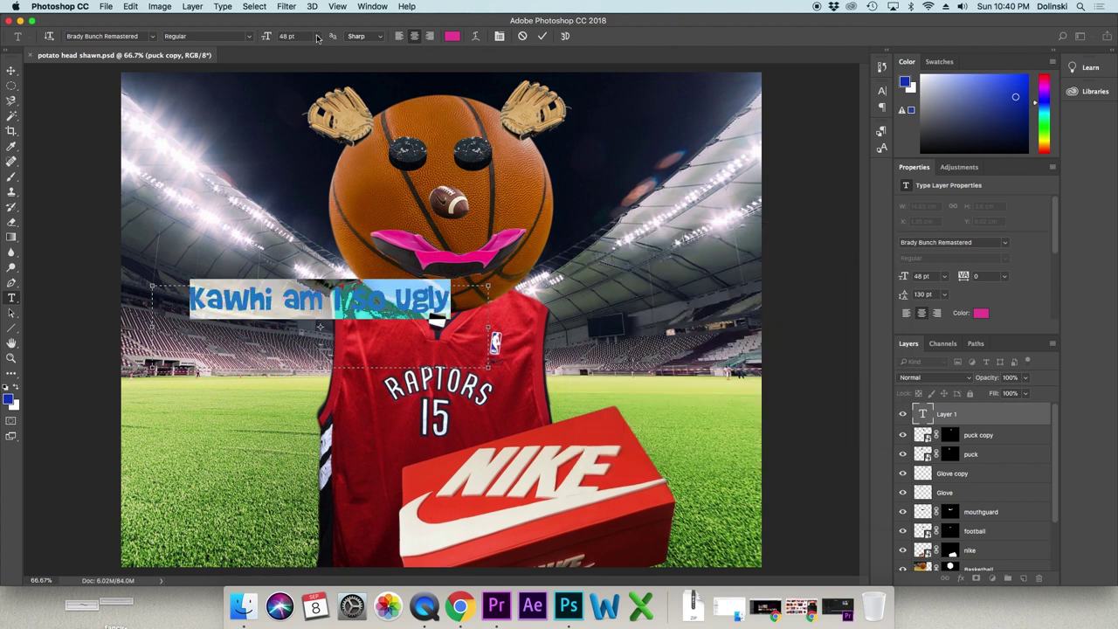
- Set the caption's font size to 60 pt, commit the edit, and display the Character settings
left_click(317, 37)
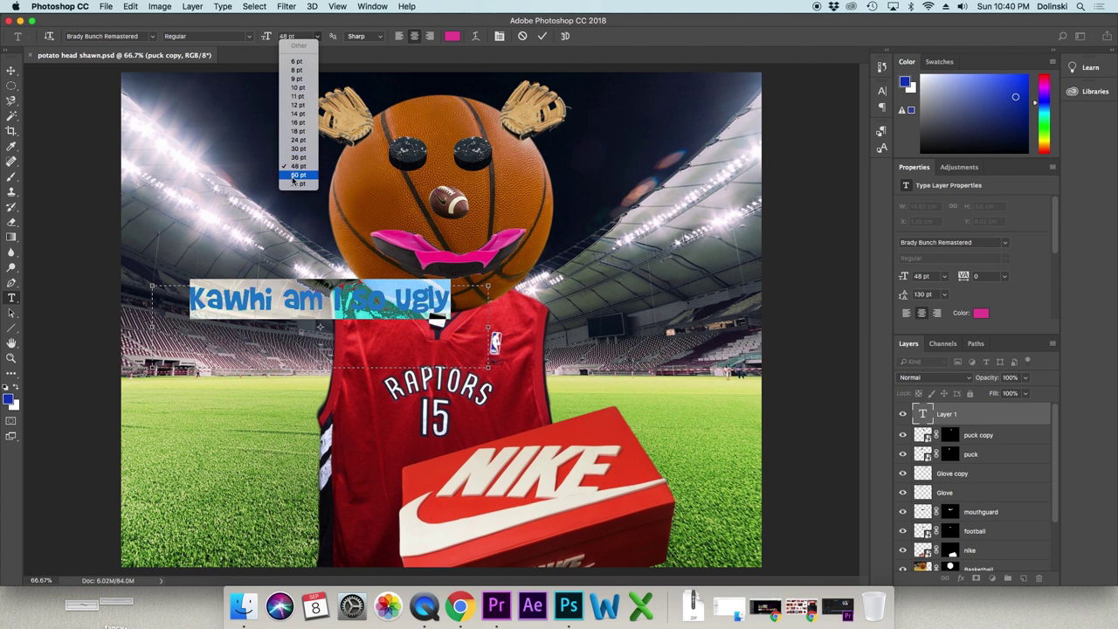
left_click(297, 174)
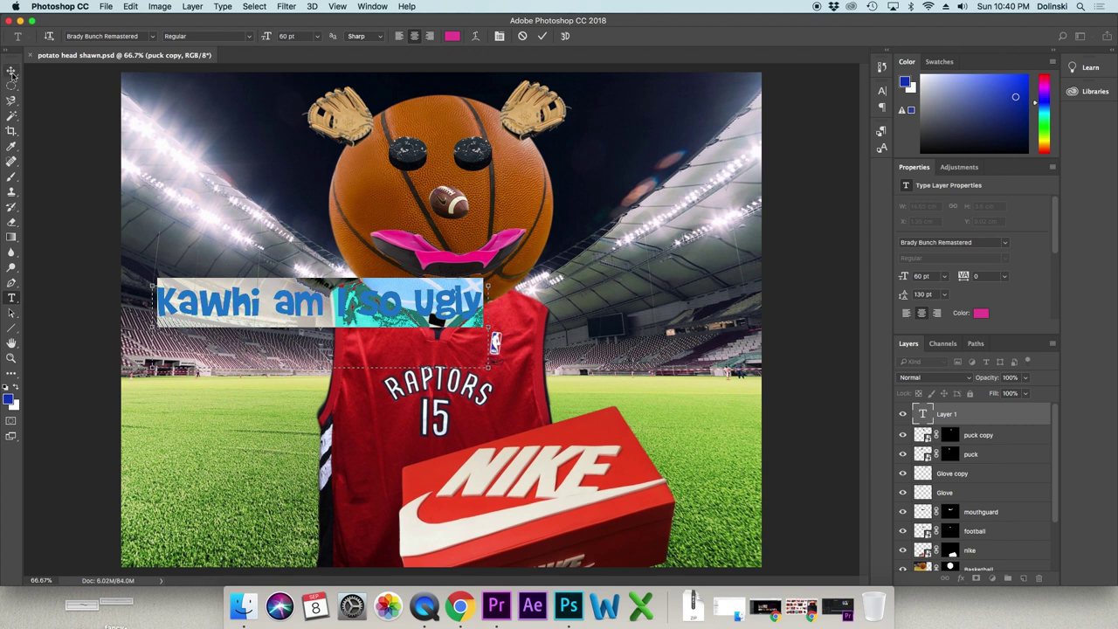
left_click(541, 36)
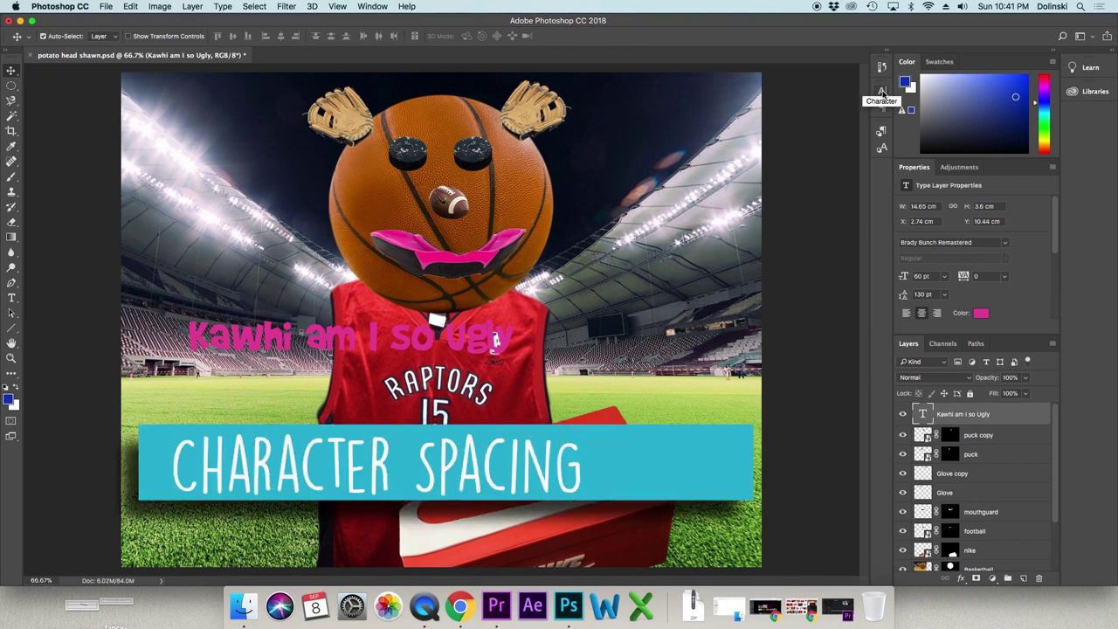
left_click(366, 7)
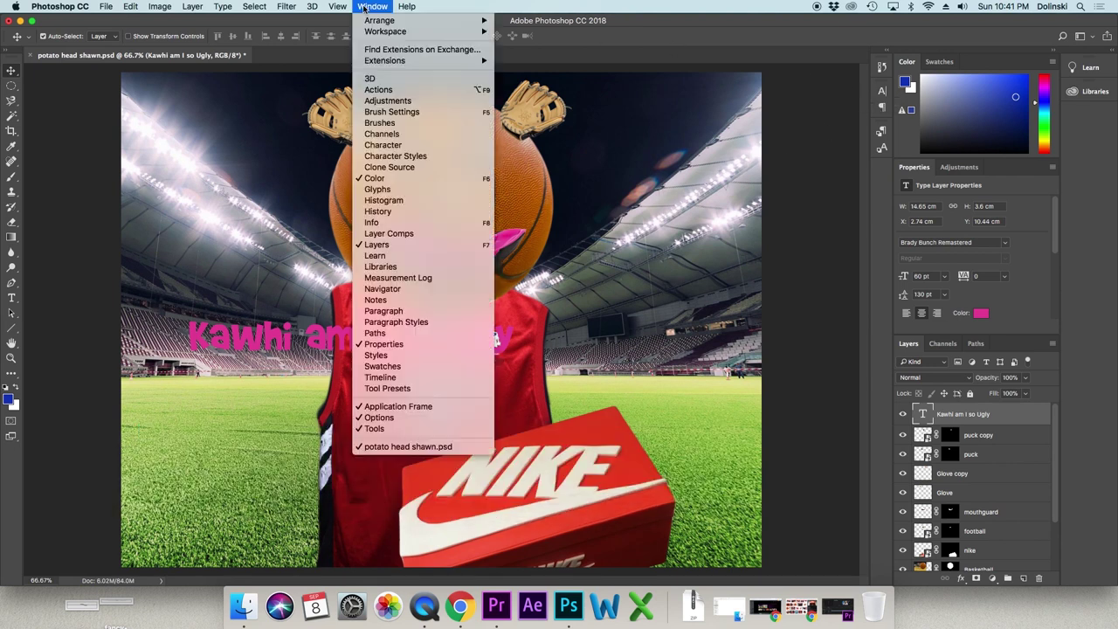
left_click(387, 147)
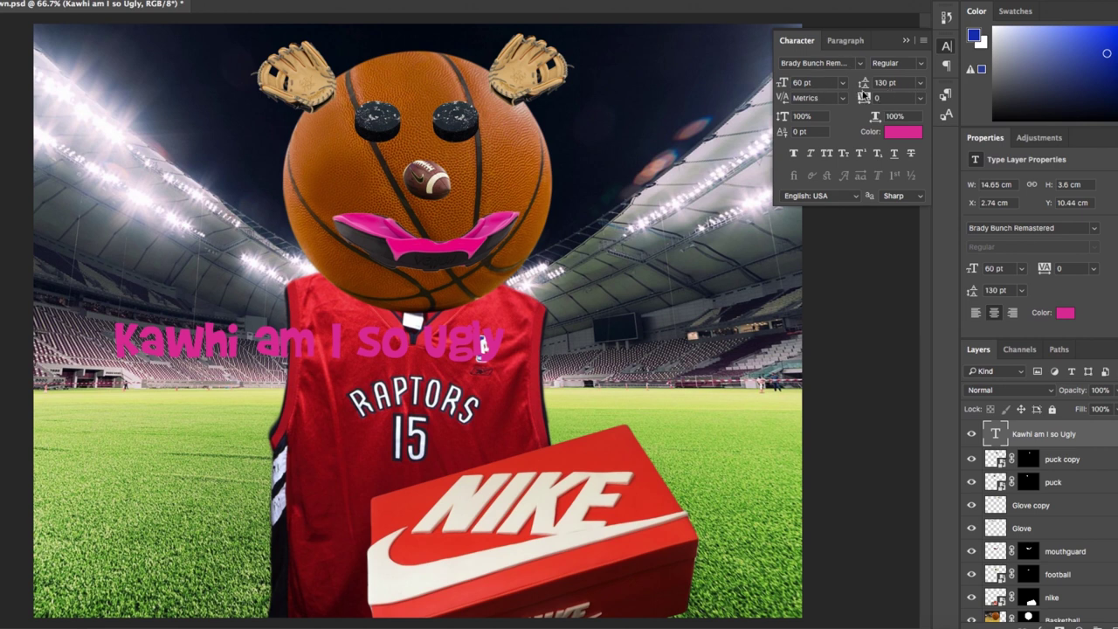
- Try the caption's tracking at 100 and -100, and set it back to 0
left_click(919, 97)
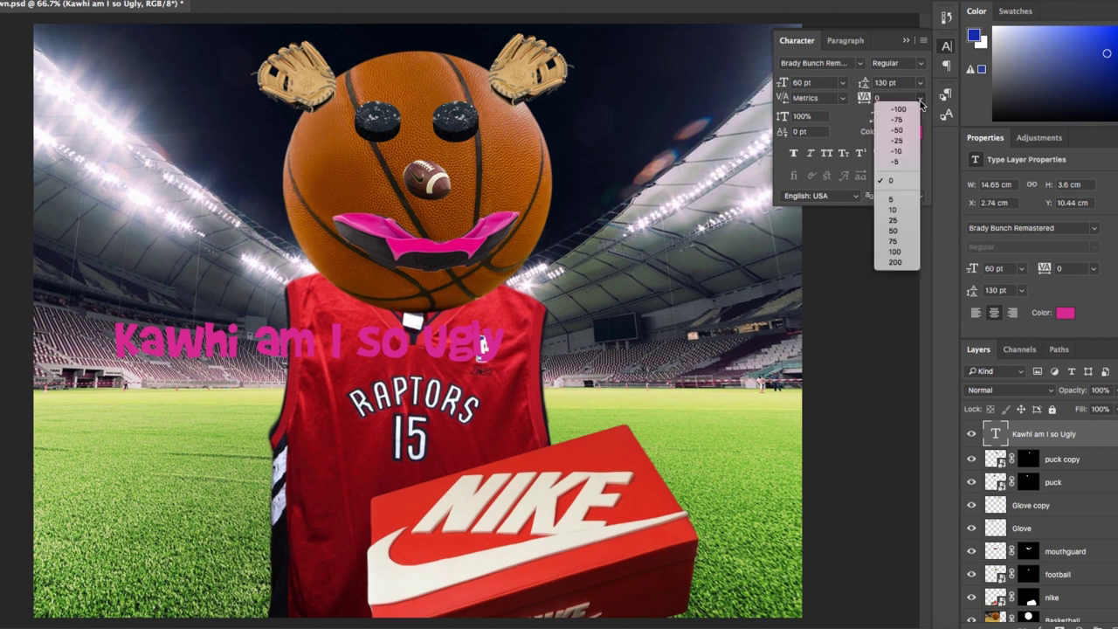
left_click(878, 100)
left_click(921, 98)
left_click(906, 254)
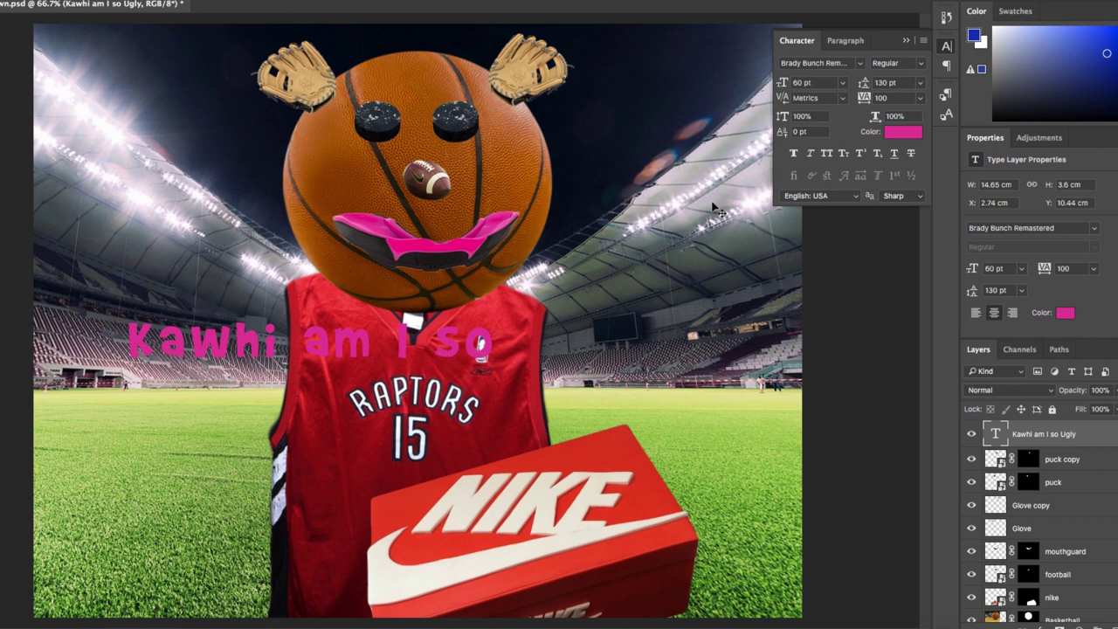
left_click(922, 98)
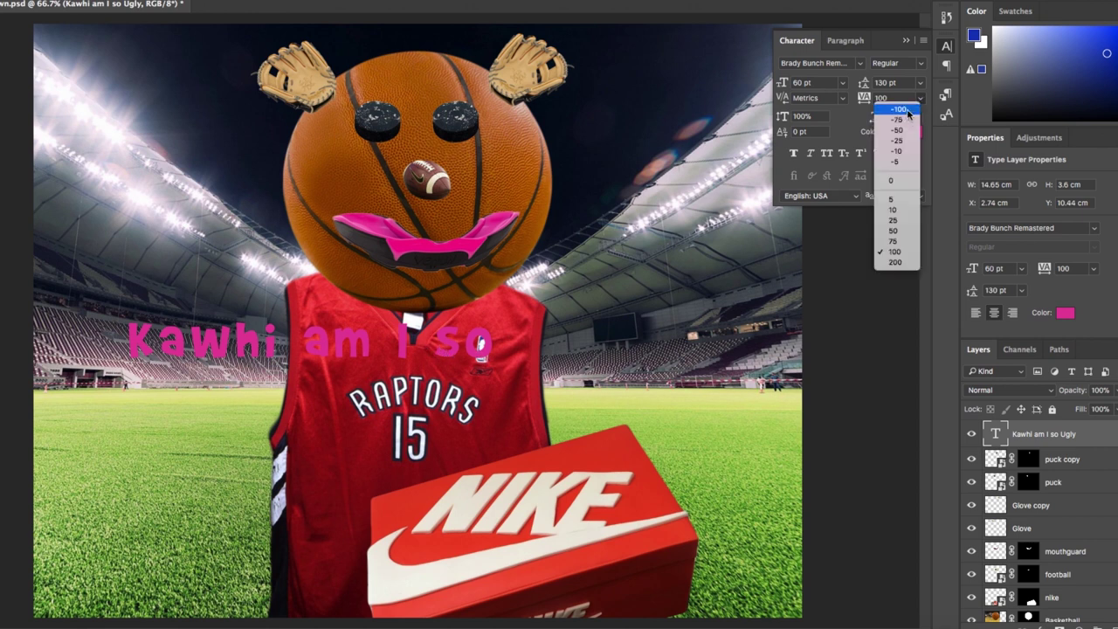
left_click(908, 110)
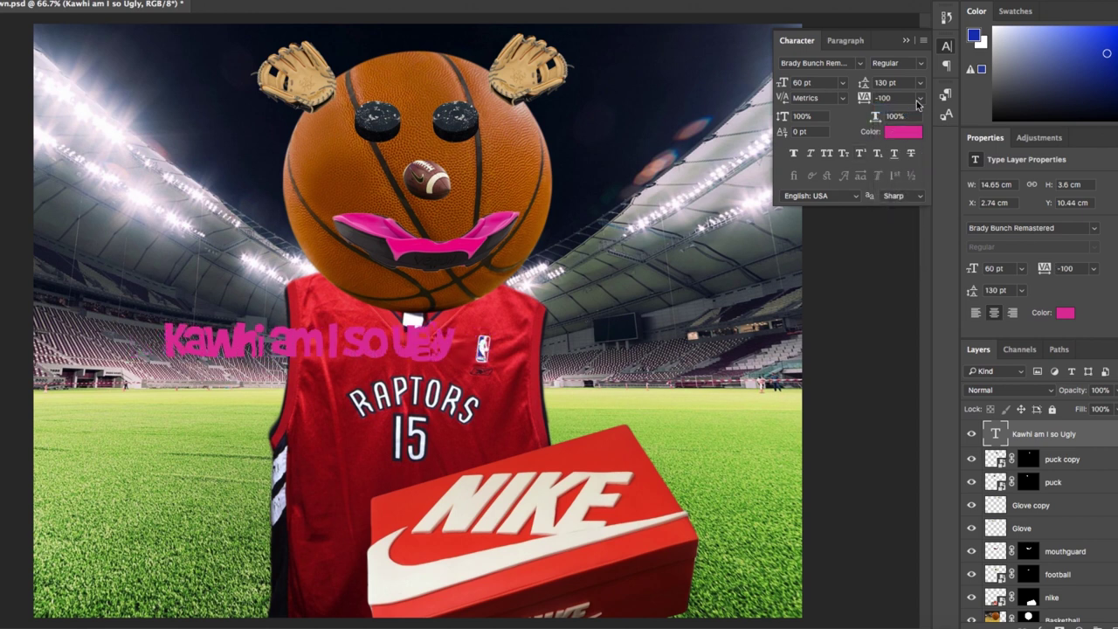
left_click(918, 100)
left_click(895, 180)
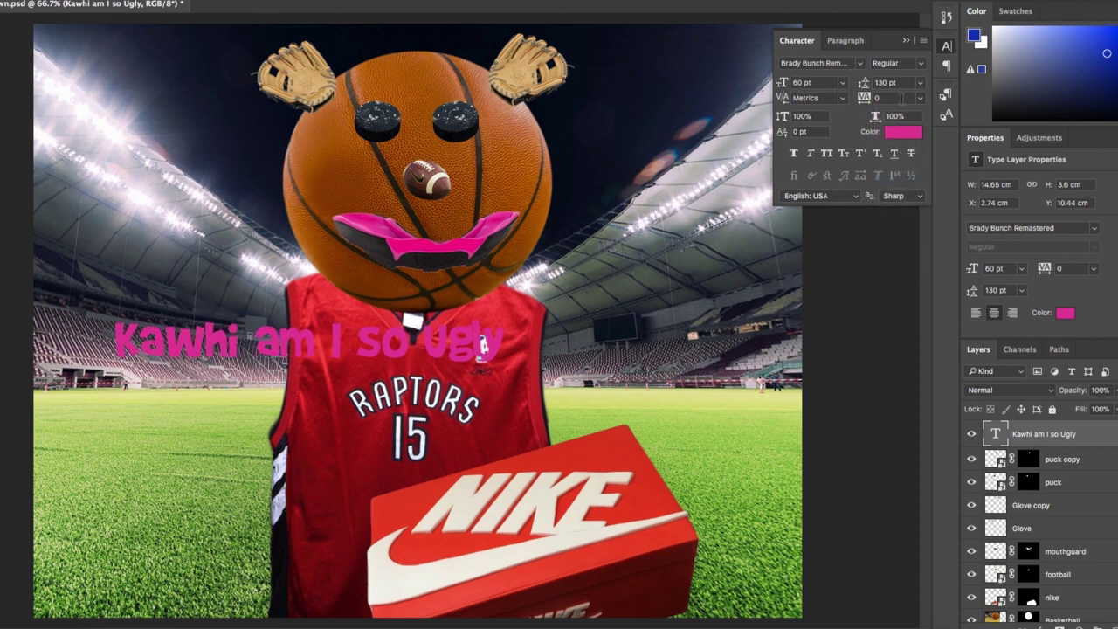
- Try the caption's horizontal scale at 200% and 50%, and set it back to 100%
left_click(898, 116)
type("200")
key("Return")
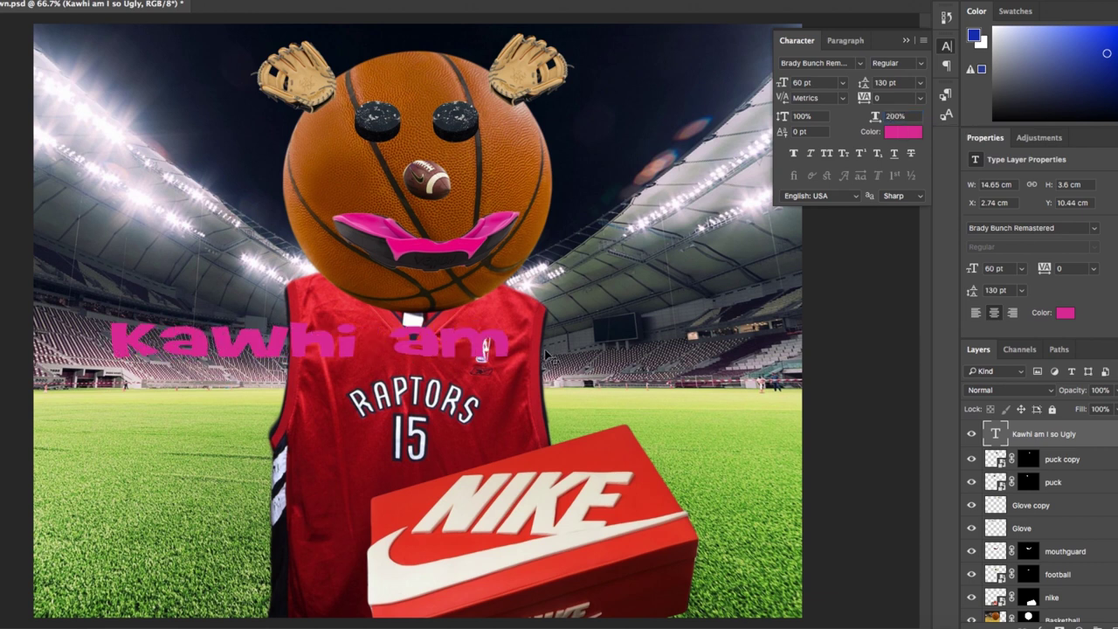
left_click(875, 117)
type("5")
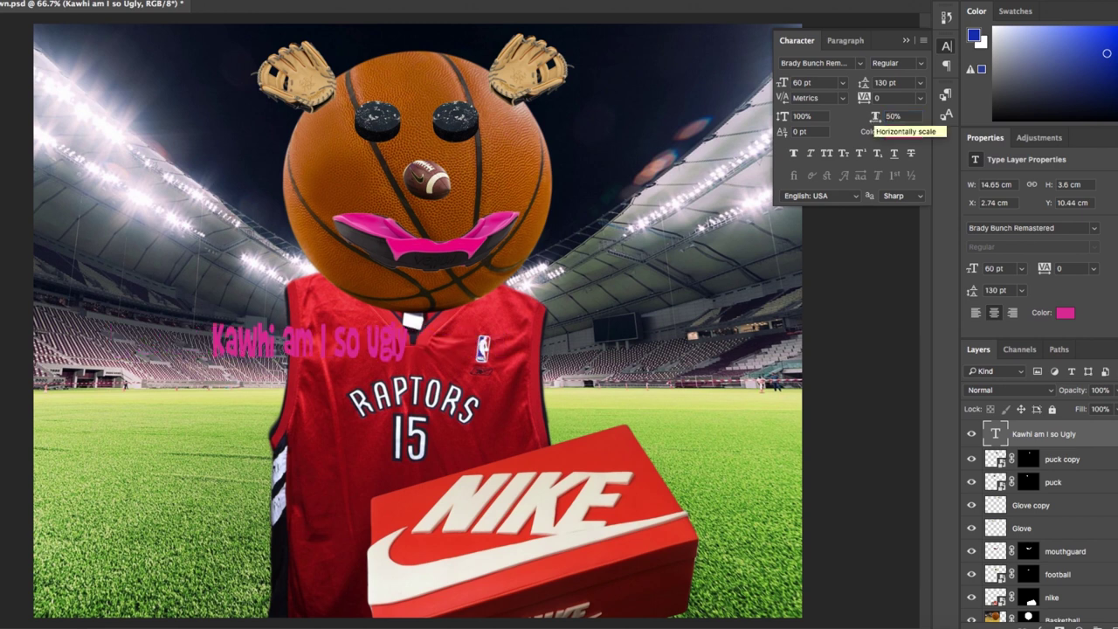
left_click(875, 117)
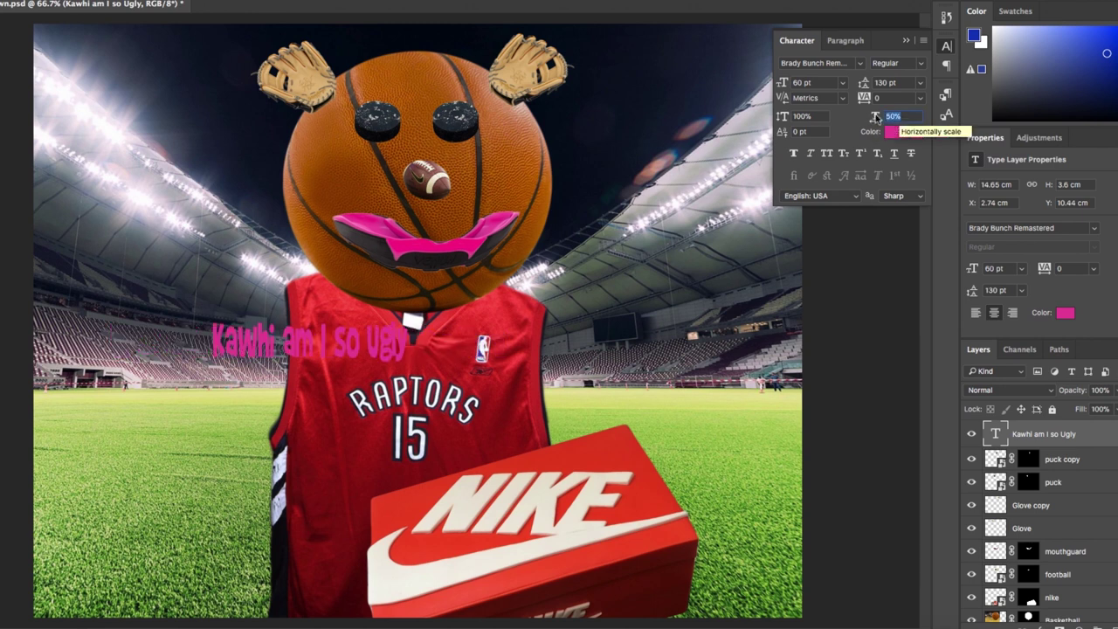
type("100")
key("Return")
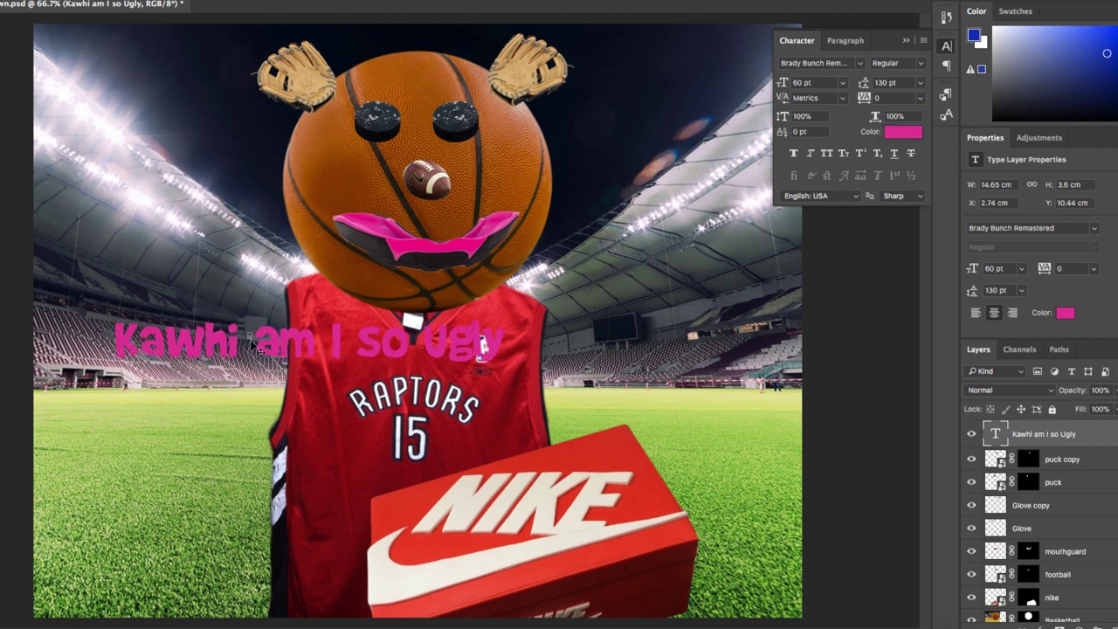
- Move the caption slightly up, duplicate its text layer, and place the copy directly below the original
left_click_drag(479, 354, 473, 341)
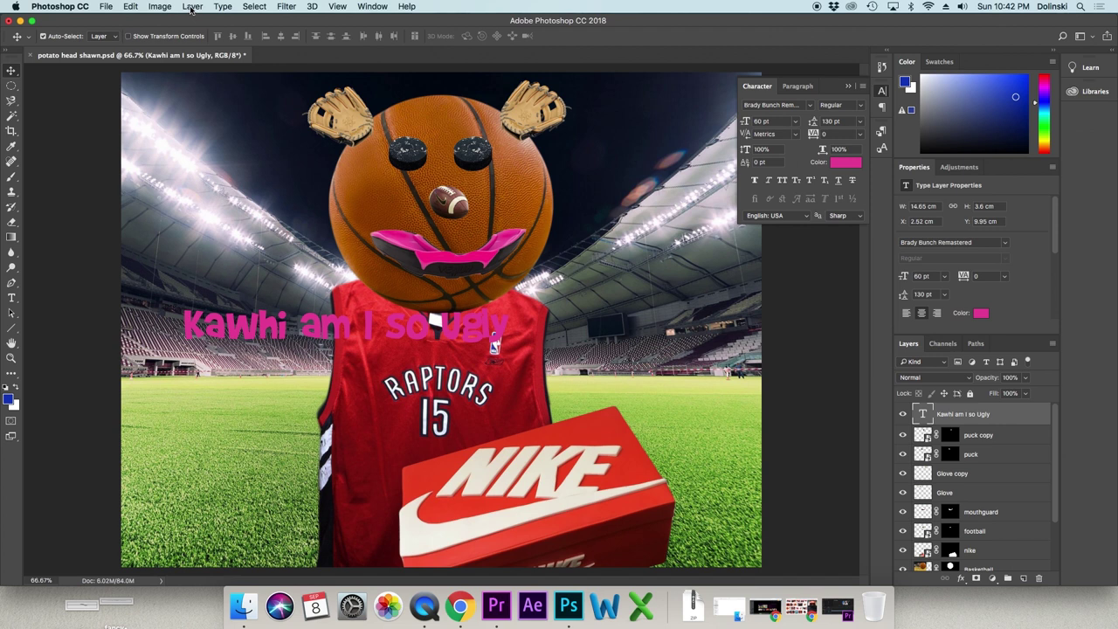
left_click(192, 7)
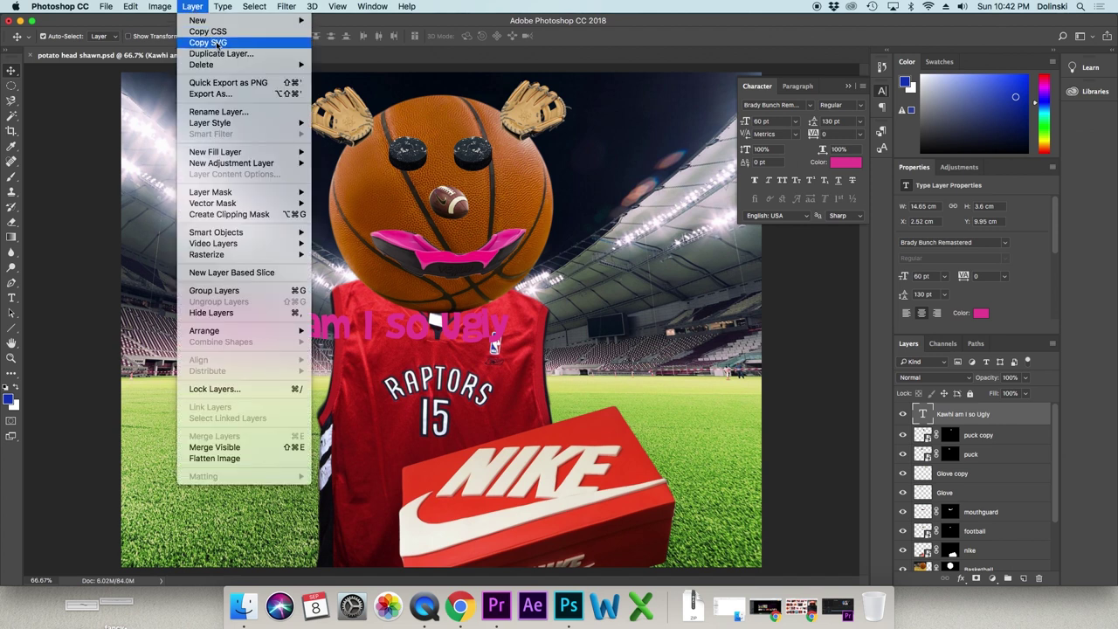
left_click(214, 50)
left_click(679, 243)
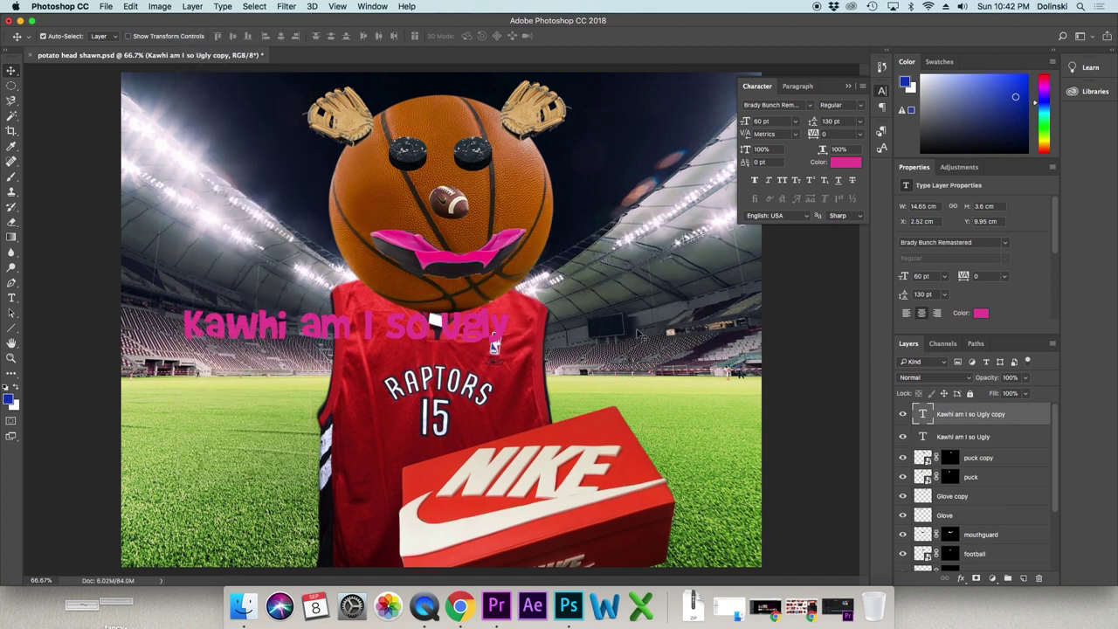
left_click_drag(347, 329, 345, 369)
- Shorten the duplicated text to "Kawhi" and the original caption to "am I so Ugly"
double_click(922, 414)
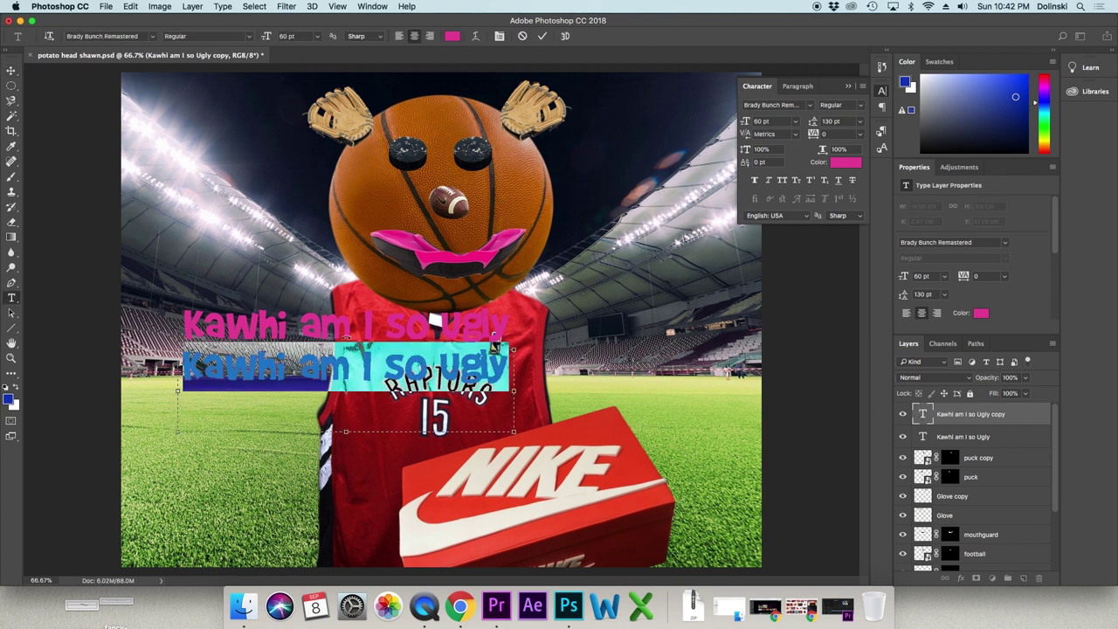
key("Right")
left_click(300, 371, "shift")
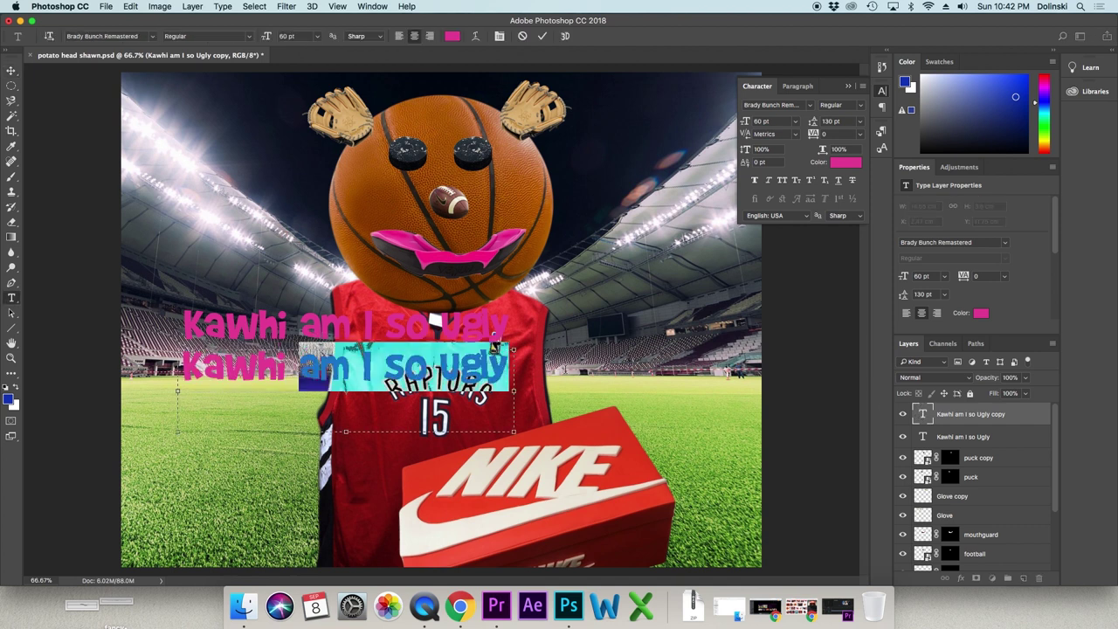
key("BackSpace")
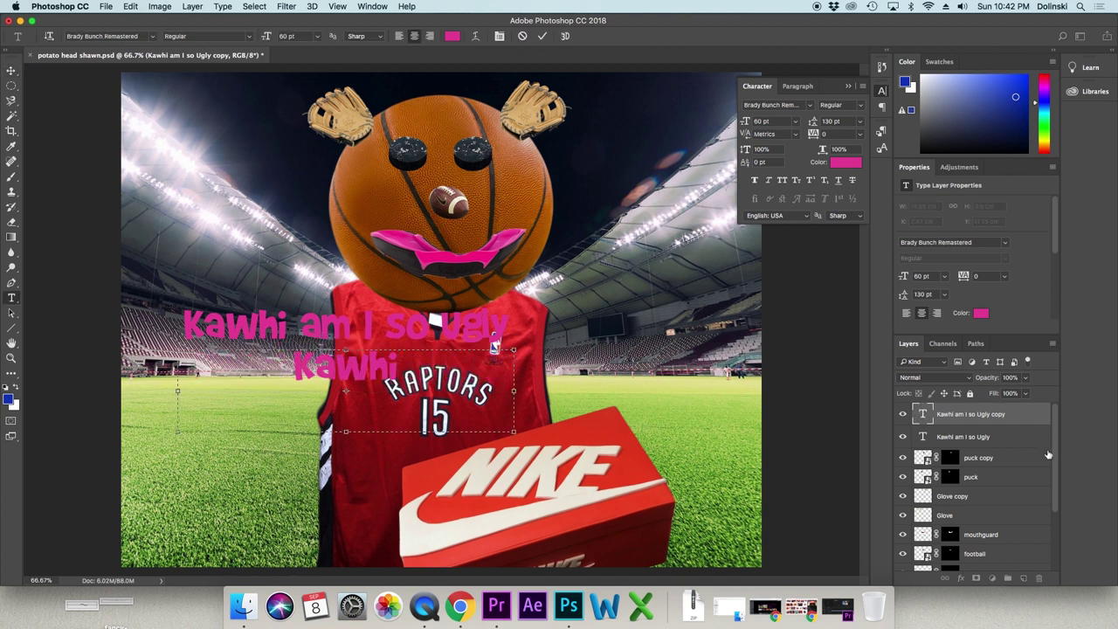
left_click(952, 437)
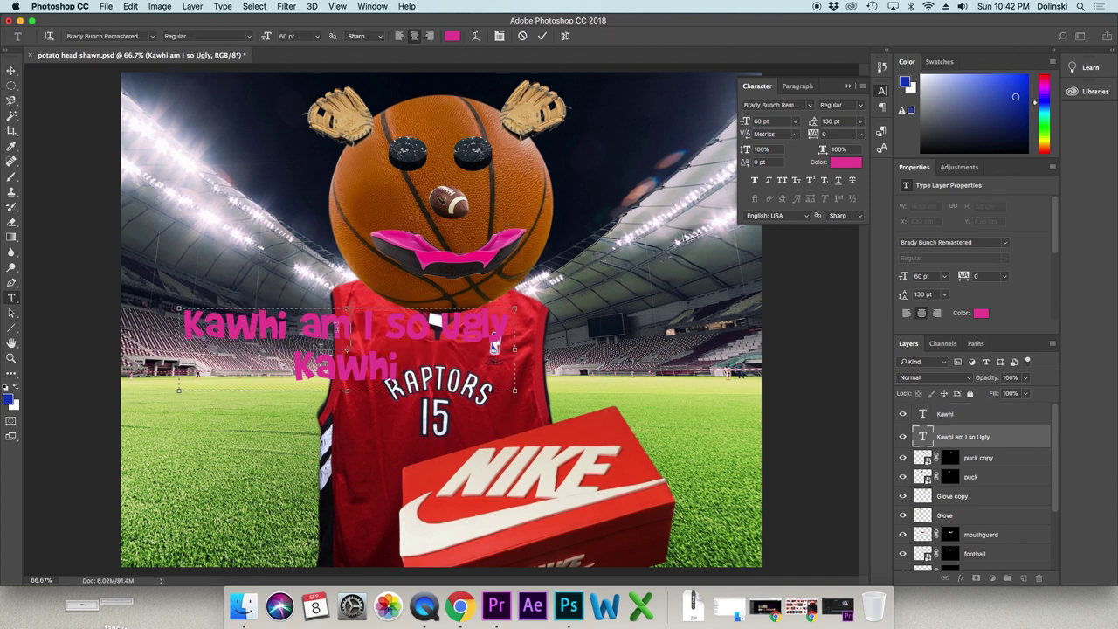
left_click_drag(302, 324, 143, 324)
key("BackSpace")
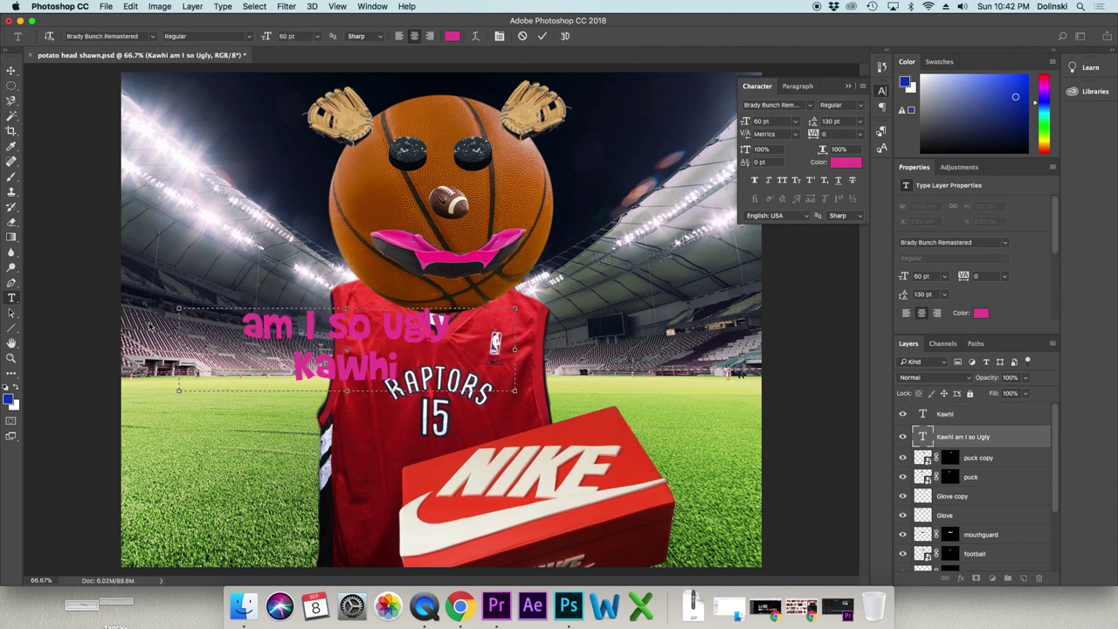
- Move "am I so Ugly" onto the grass at the jersey's left side and place "Kawhi" just above it
left_click(11, 70)
left_click_drag(282, 326, 205, 430)
left_click_drag(302, 369, 183, 385)
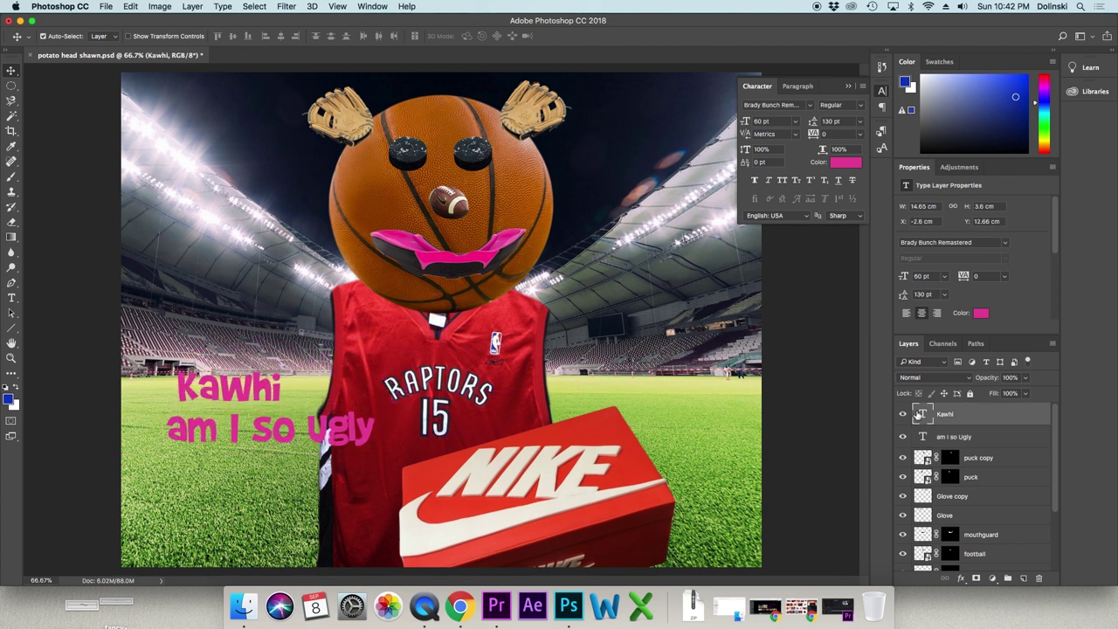
- Set the font size of the "Kawhi" text to 100 pt
double_click(924, 414)
left_click(315, 39)
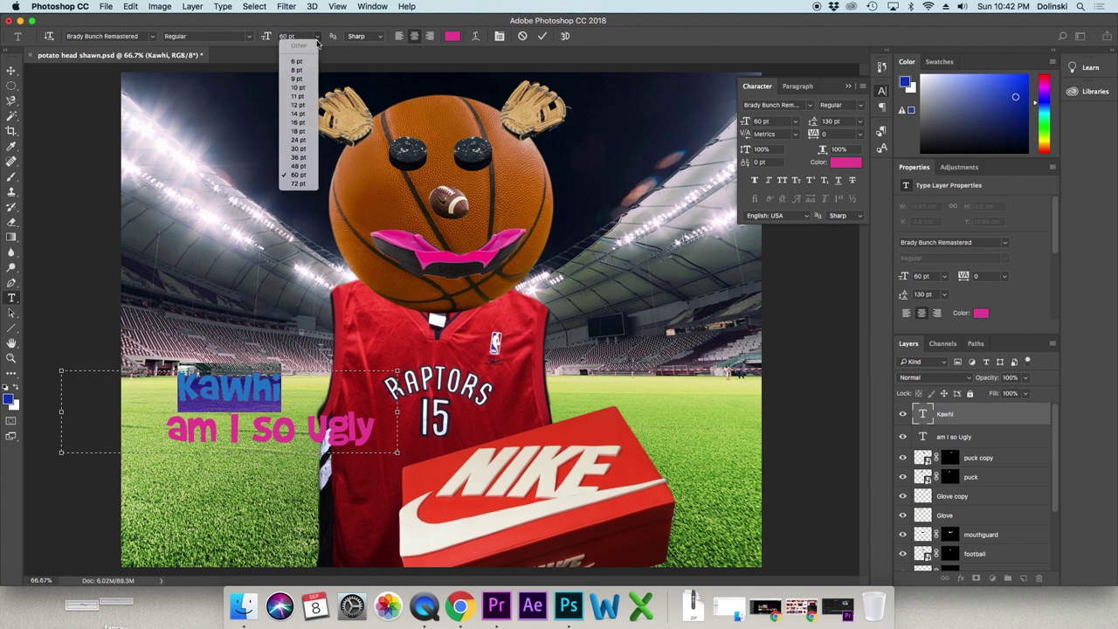
left_click(299, 184)
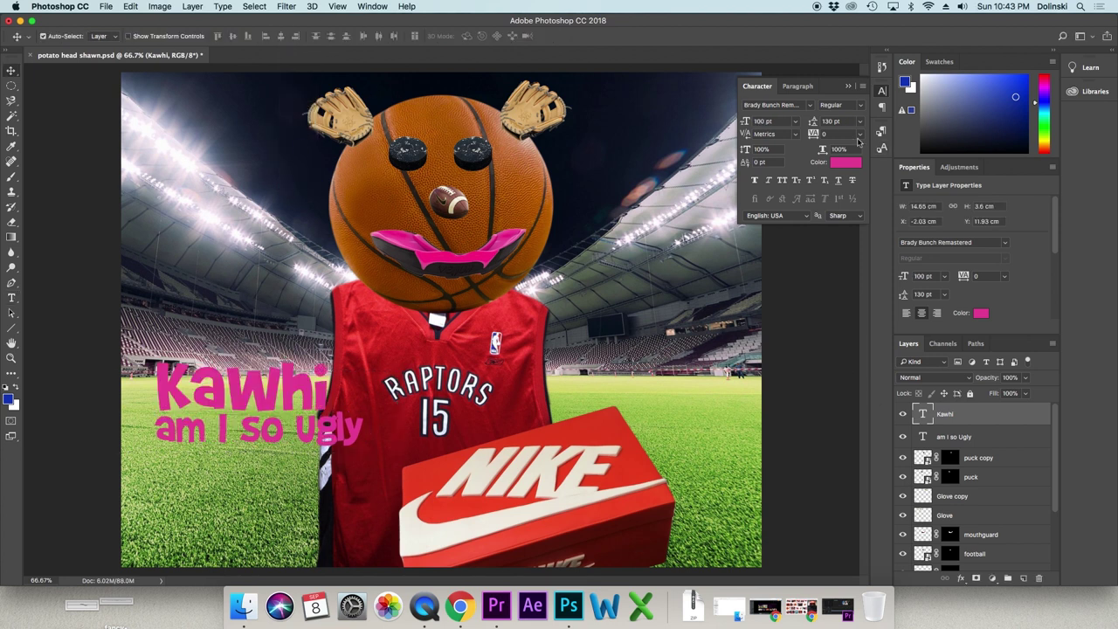
- Set the "Kawhi" text's tracking to 50 and nudge it right above the second caption line
left_click(861, 136)
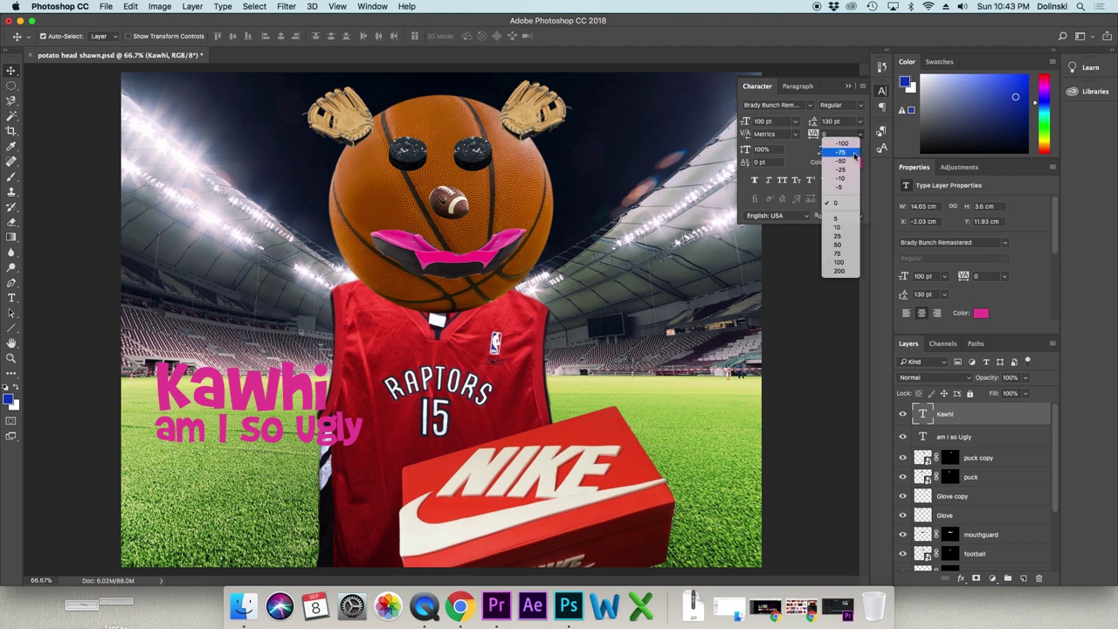
left_click(838, 244)
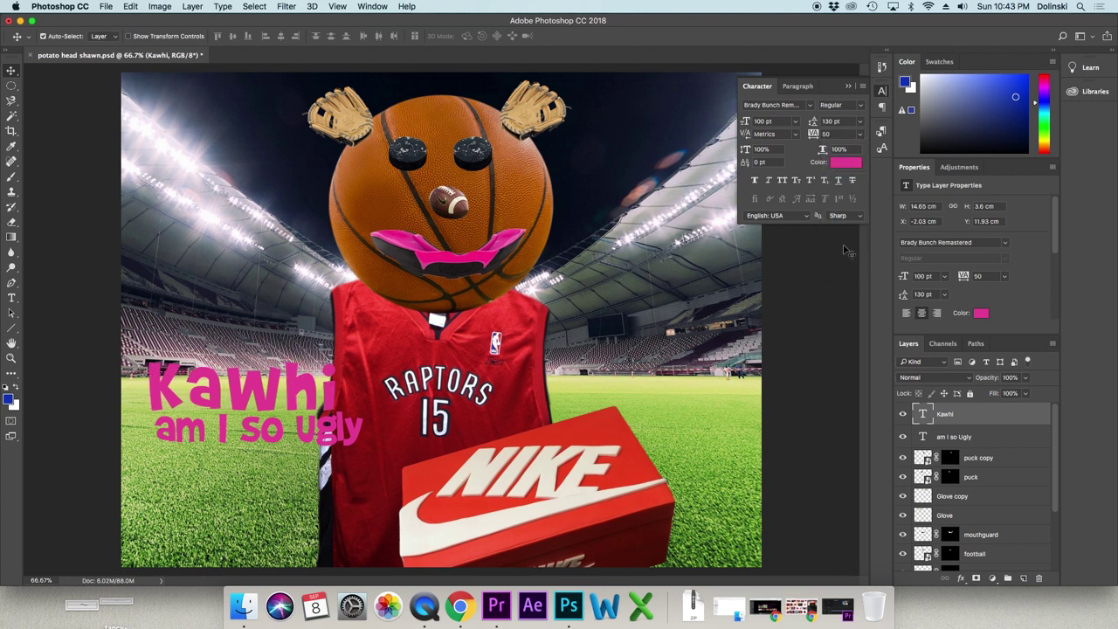
left_click_drag(214, 384, 222, 381)
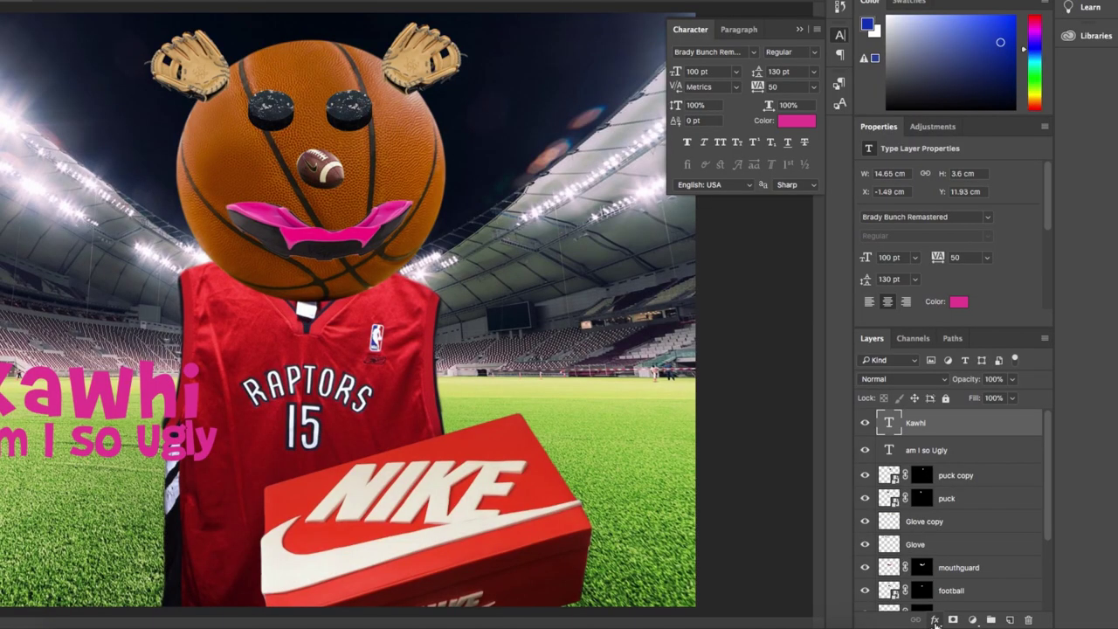
- Open the layer style settings for the "Kawhi" text layer and add a Stroke effect
left_click(935, 621)
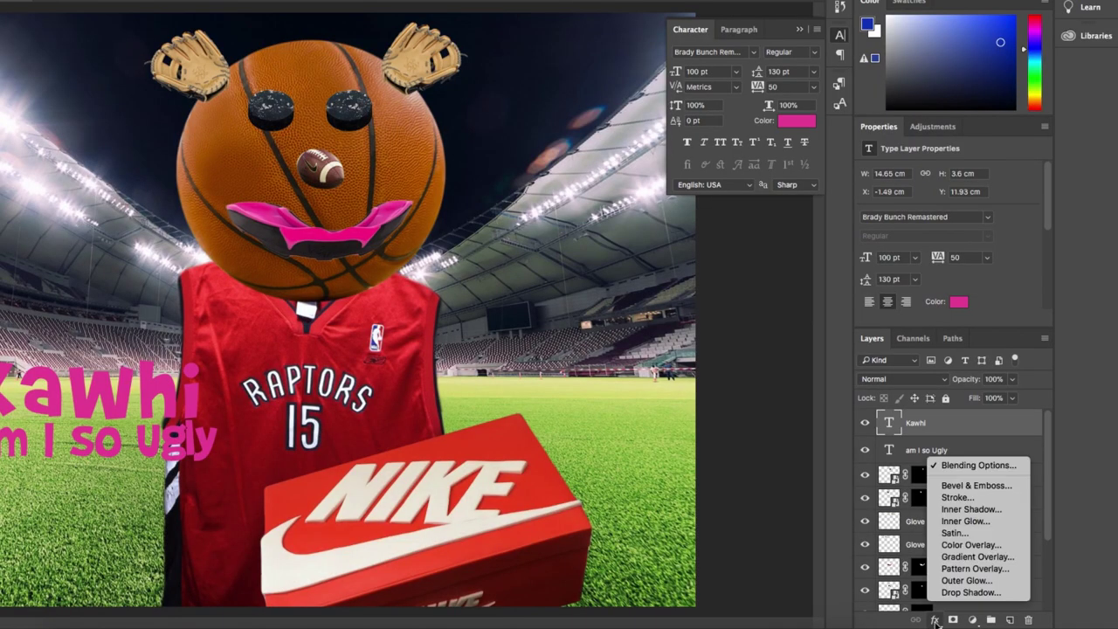
left_click(971, 466)
left_click_drag(598, 217, 564, 207)
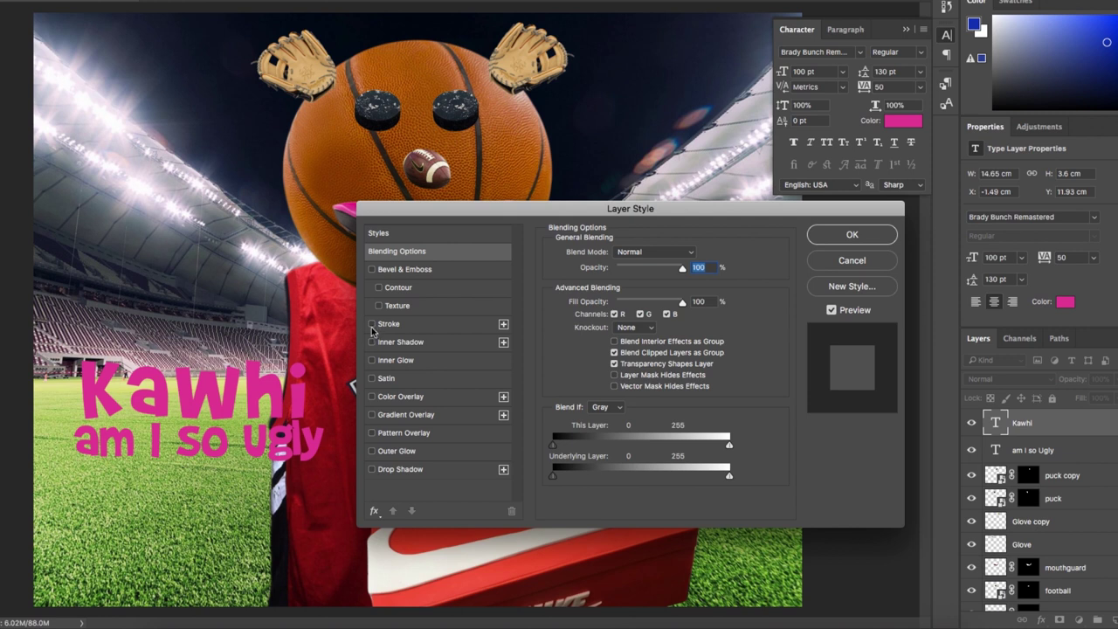
left_click(371, 324)
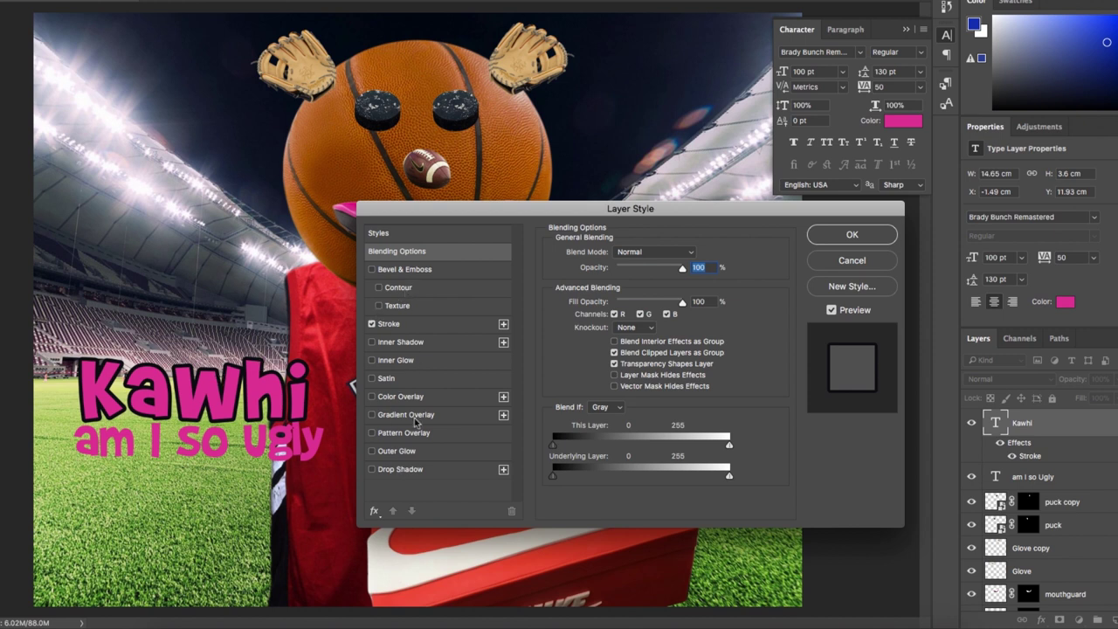
- Set the "Kawhi" stroke's color to dark purple and its size to 18 px
left_click(390, 324)
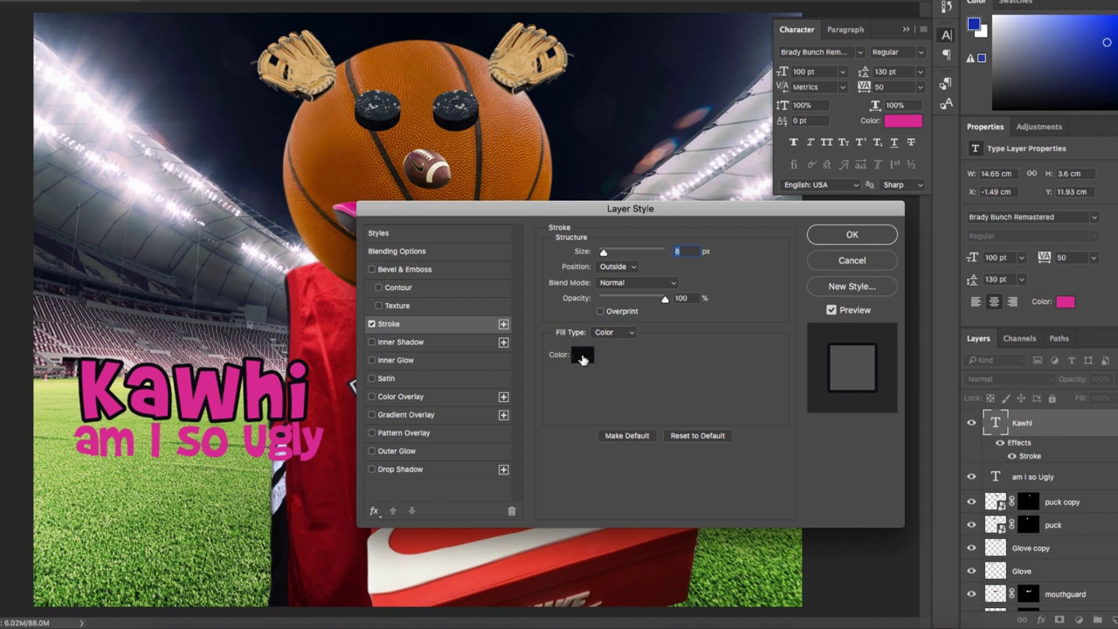
left_click(576, 354)
mouse_move(711, 328)
left_mouse_down()
mouse_move(663, 351)
mouse_move(711, 348)
left_mouse_up()
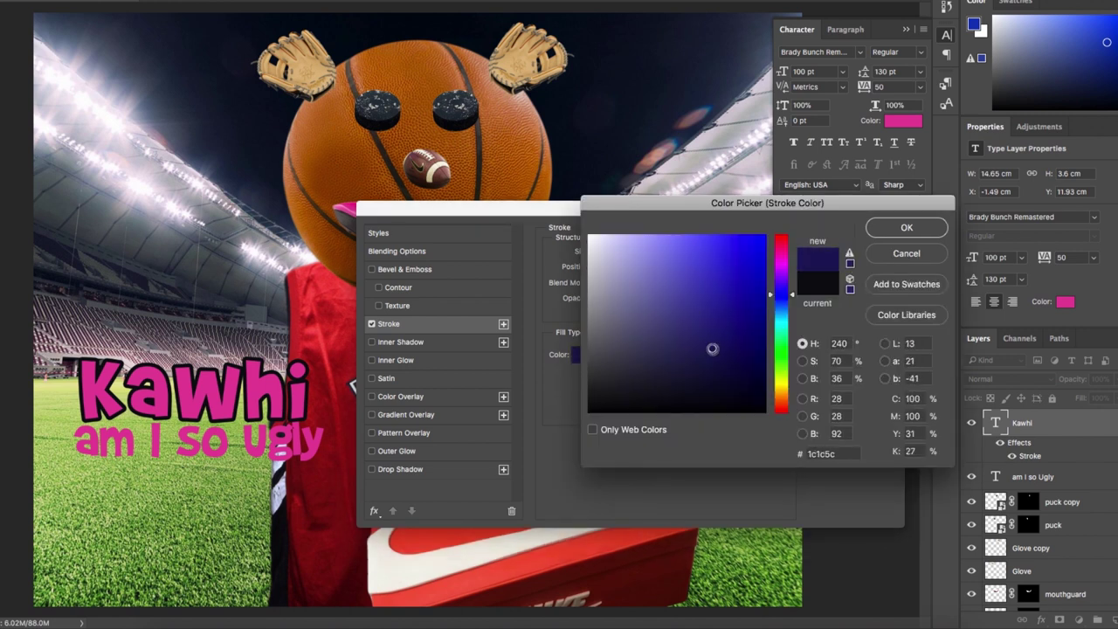
left_click_drag(781, 294, 781, 280)
left_click(919, 225)
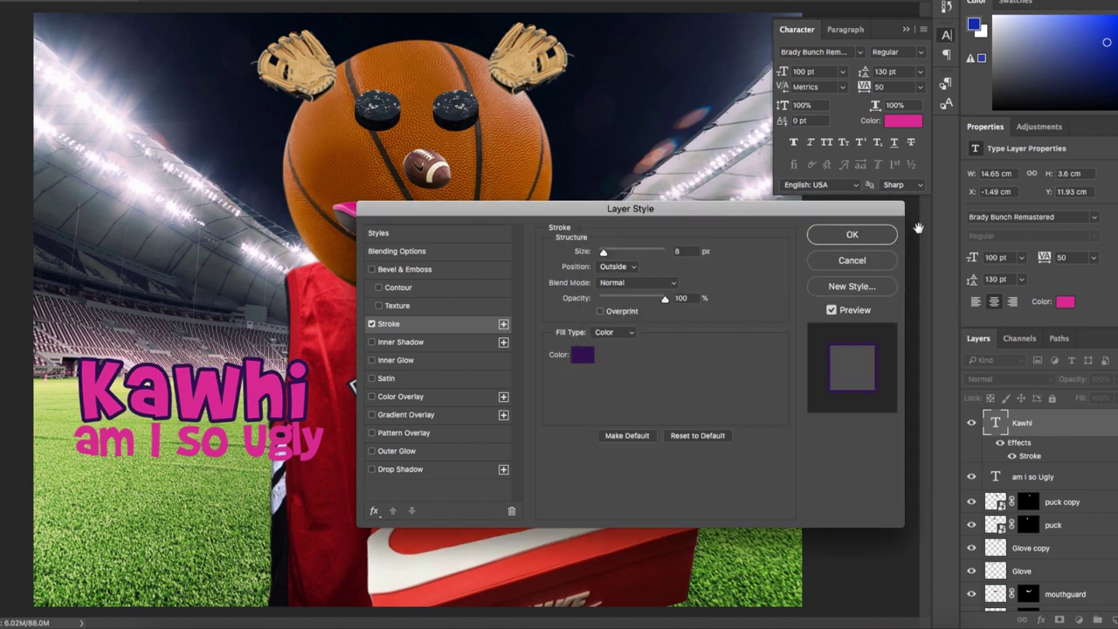
left_click_drag(603, 252, 608, 253)
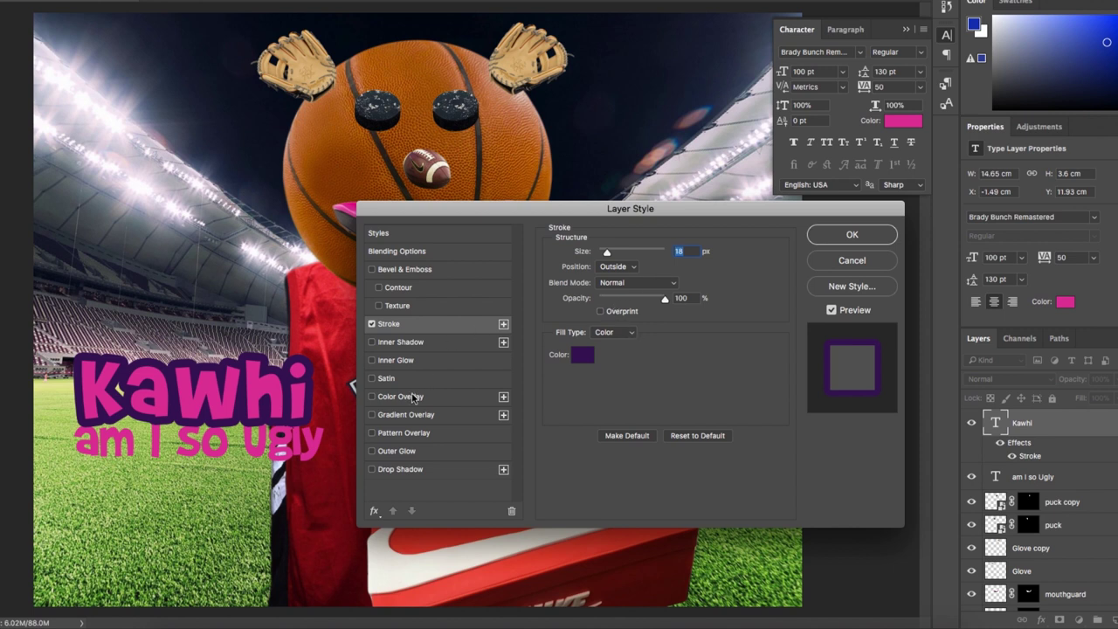
- Add Bevel & Emboss to "Kawhi" with 344% depth, 7 px size and 13 px soften, plus an Outer Glow, and apply the styles
left_click(404, 271)
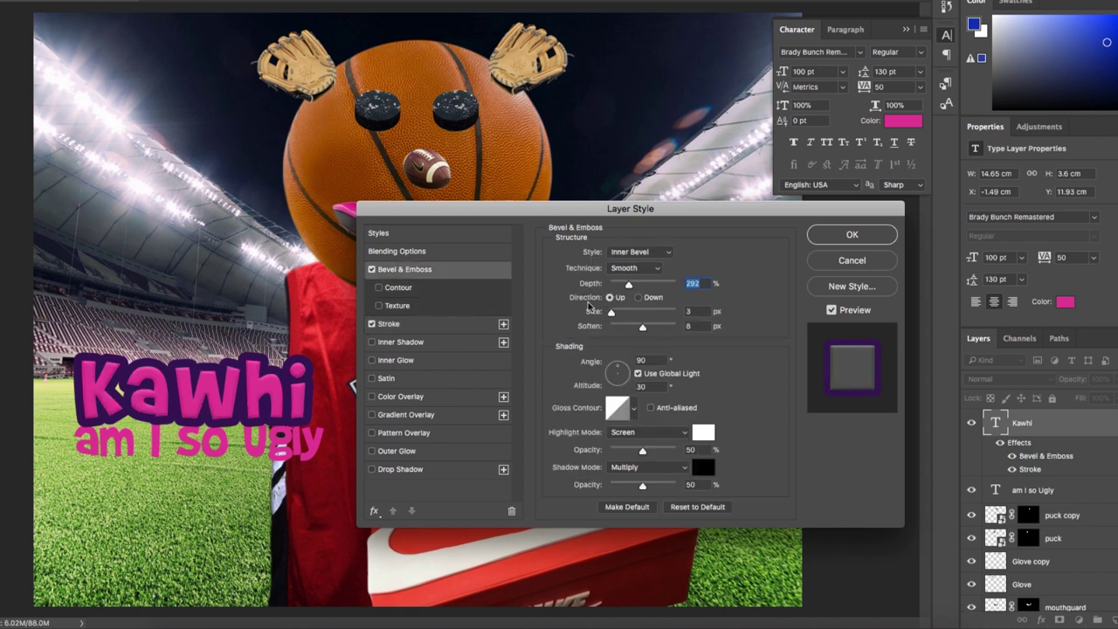
left_click_drag(630, 286, 664, 327)
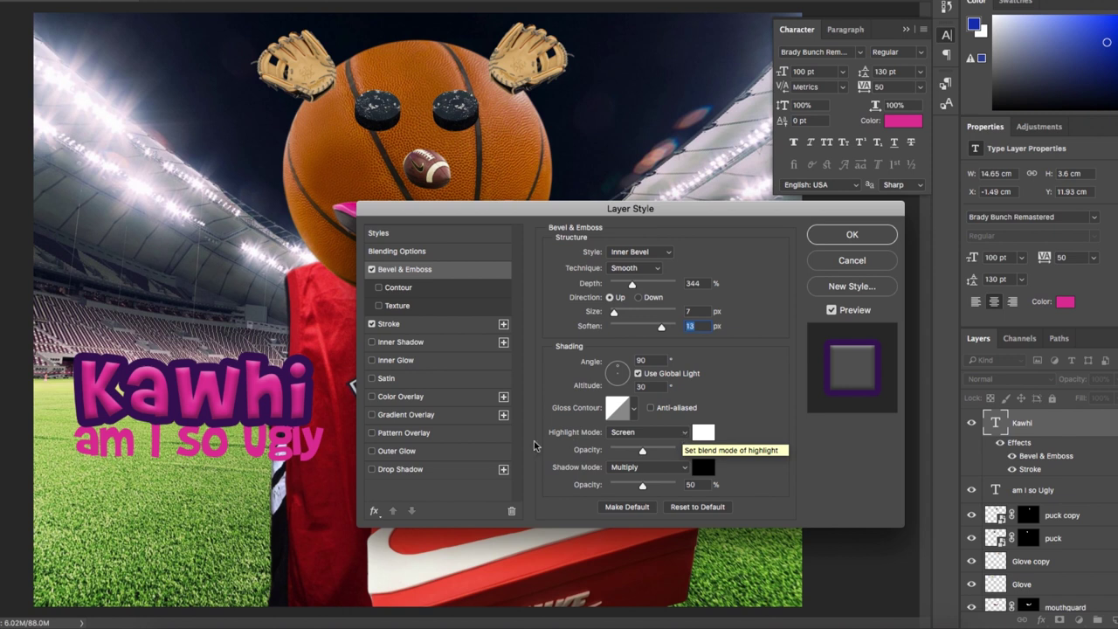
left_click(390, 460)
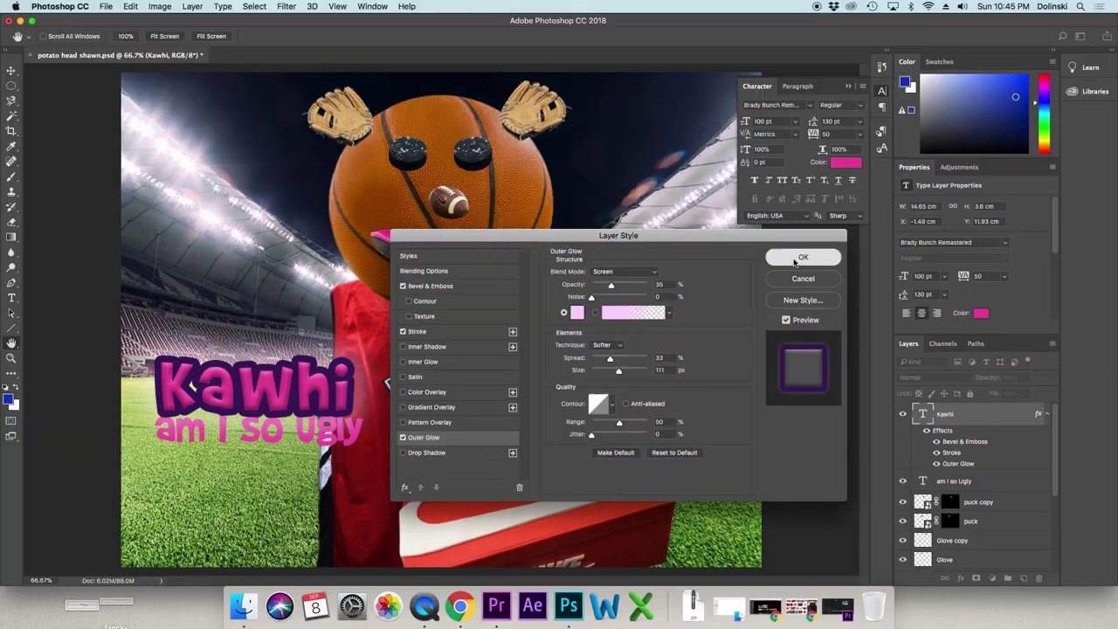
key("Return")
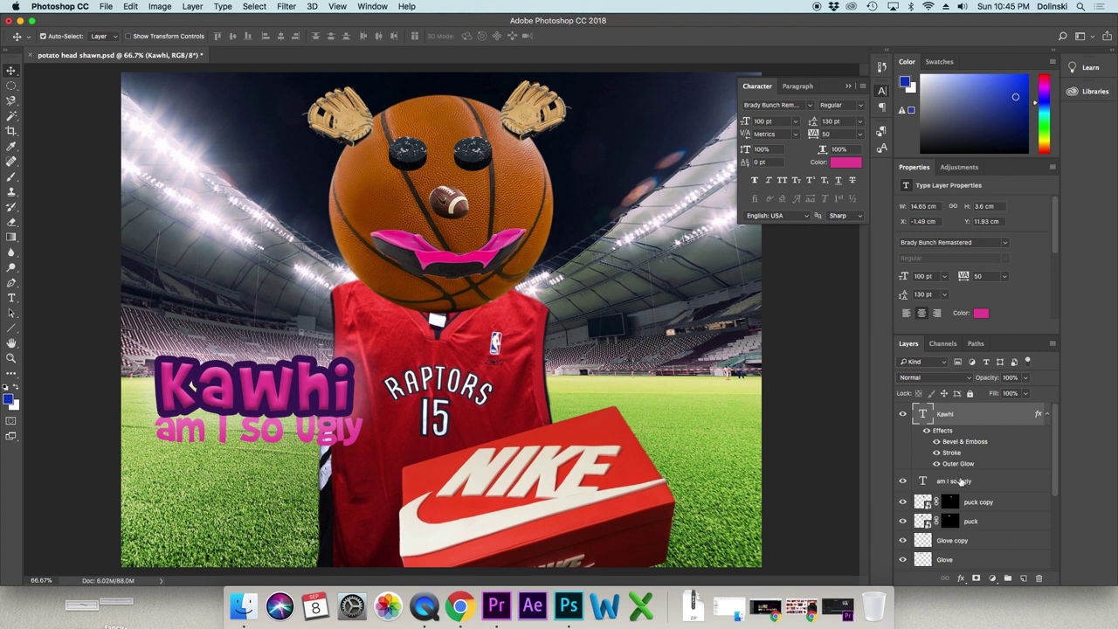
- Move the "am I so Ugly" text slightly down to leave room below the outlined "Kawhi"
left_click(961, 481)
left_click_drag(312, 444, 313, 448)
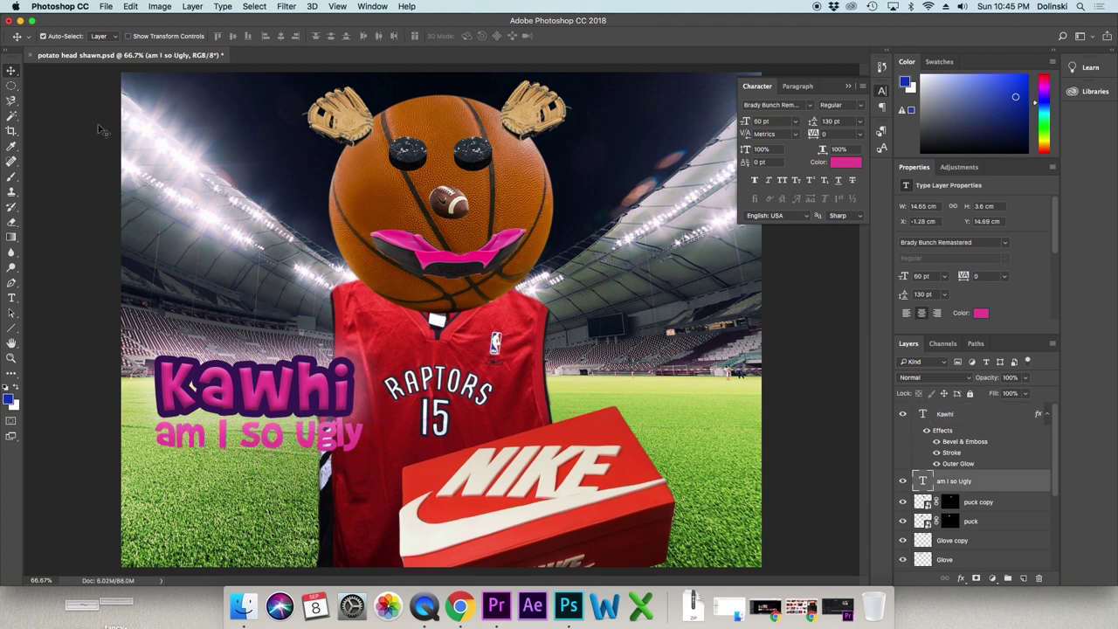